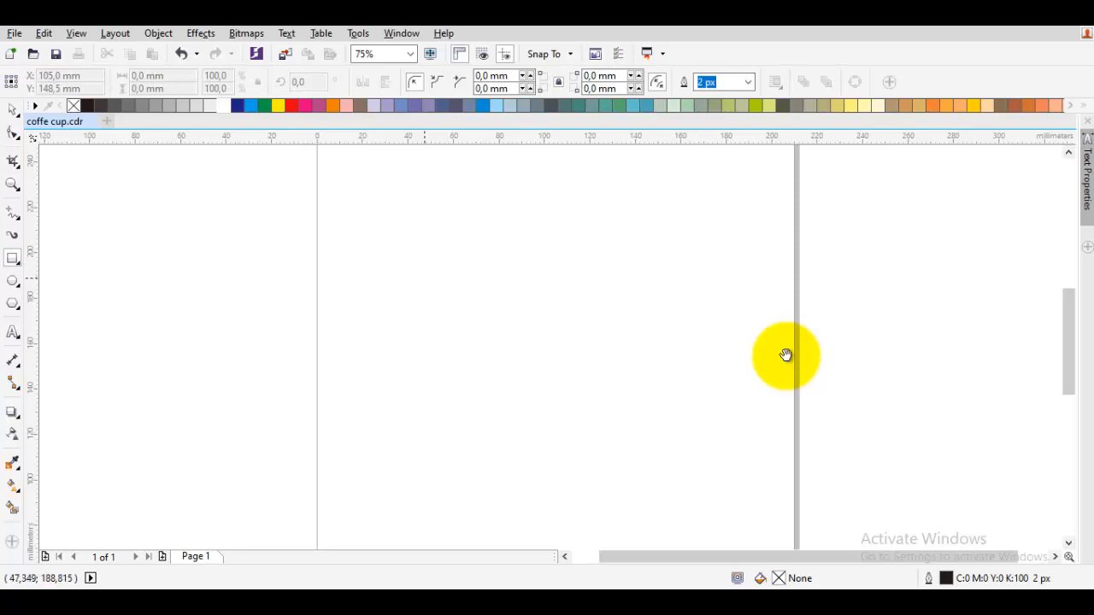
- Draw an upright rectangle about 39 mm wide and 65 mm high near the middle of the page
{"action": "left_click_drag", "start_coordinate": [787, 355], "coordinate": [785, 356]}
{"action": "left_click_drag", "start_coordinate": [493, 259], "coordinate": [582, 407]}
{"action": "key", "text": "space"}
{"action": "scroll", "coordinate": [542, 400], "scroll_direction": "up", "scroll_amount": 1}
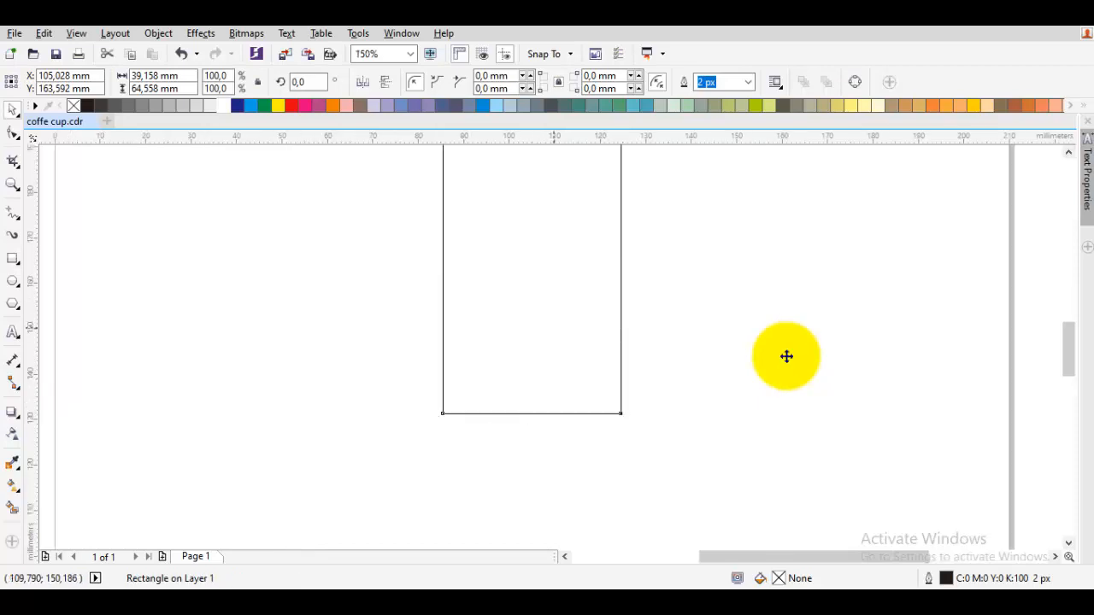
{"action": "scroll", "coordinate": [786, 356], "scroll_direction": "down", "scroll_amount": 1}
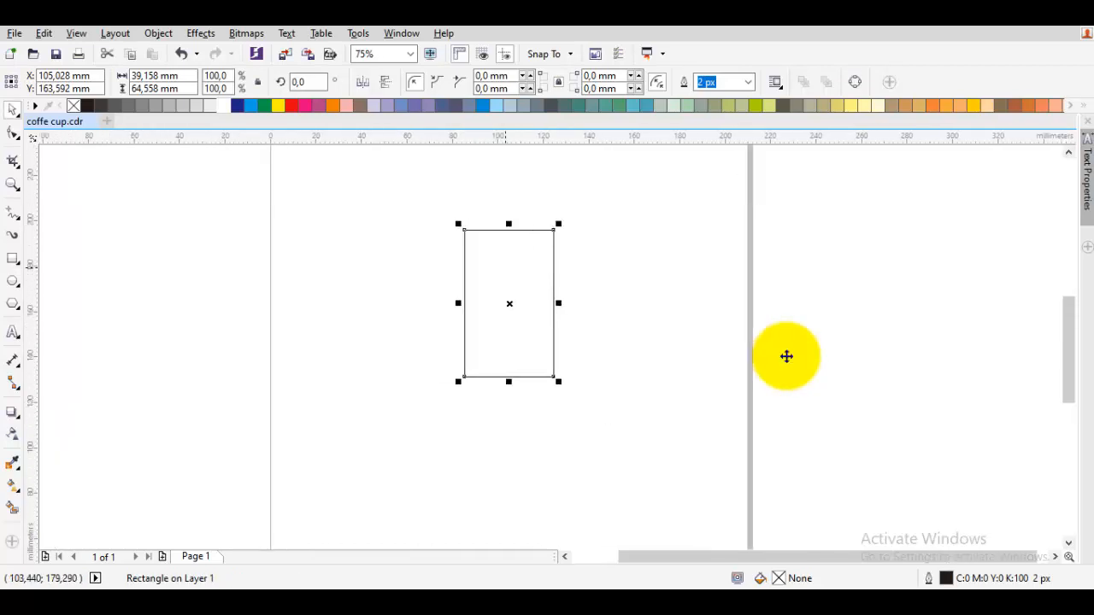
- Convert the rectangle to curves
{"action": "right_click", "coordinate": [787, 359]}
{"action": "key", "text": "Up"}
{"action": "key", "text": "Up"}
{"action": "key", "text": "Up"}
{"action": "key", "text": "Return"}
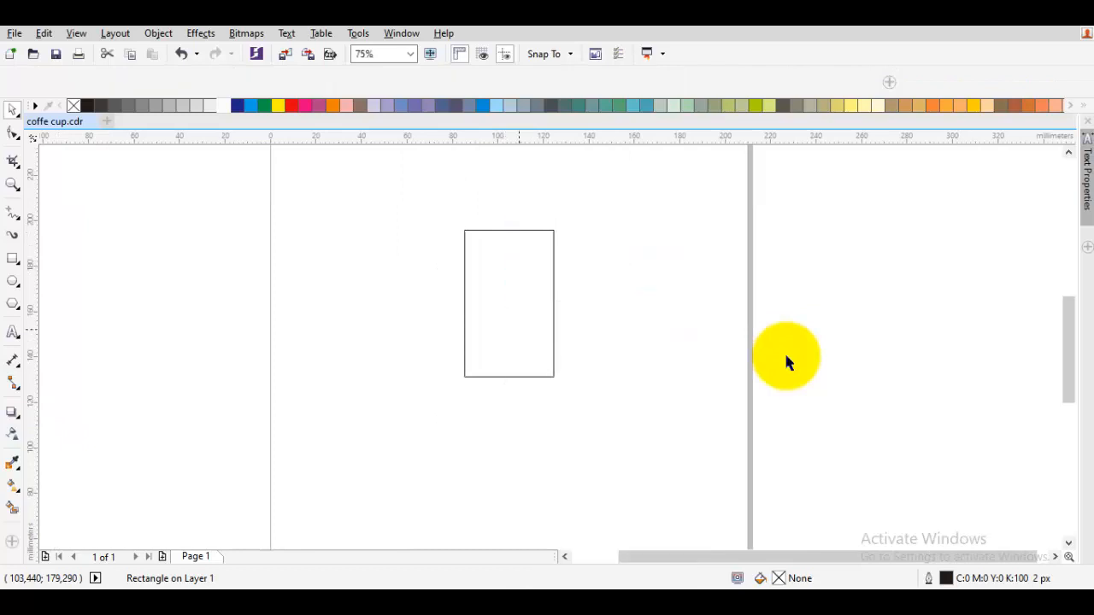
- Try to move a lower corner node of the rectangle inward with the Shape tool, and undo the edit
{"action": "key", "text": "F10"}
{"action": "scroll", "coordinate": [786, 362], "scroll_direction": "up", "scroll_amount": 1}
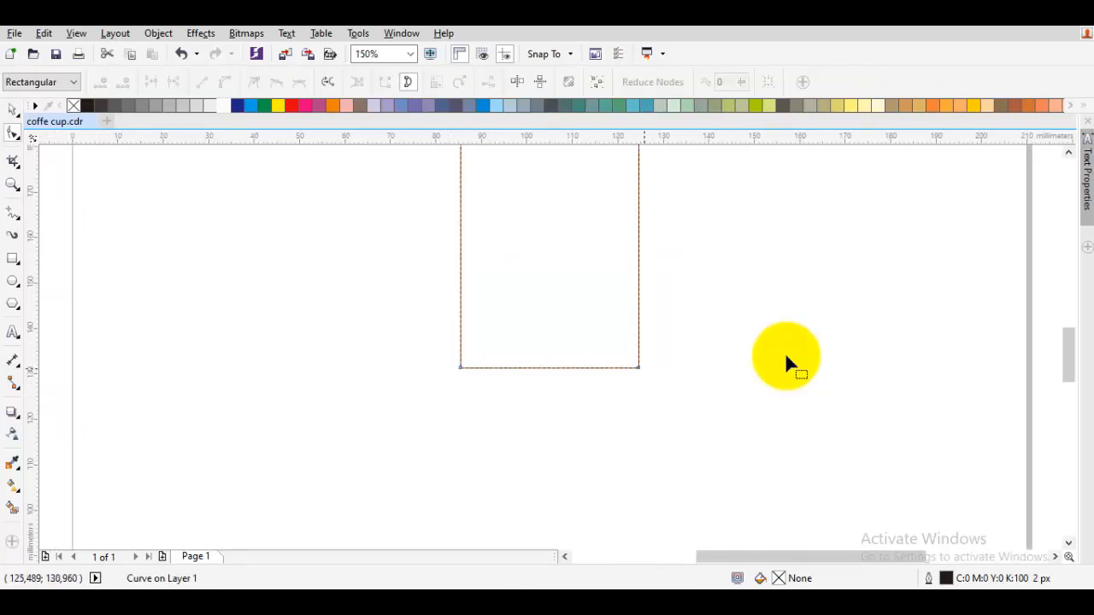
{"action": "left_click_drag", "start_coordinate": [639, 368], "coordinate": [588, 368]}
{"action": "key", "text": "ctrl+z"}
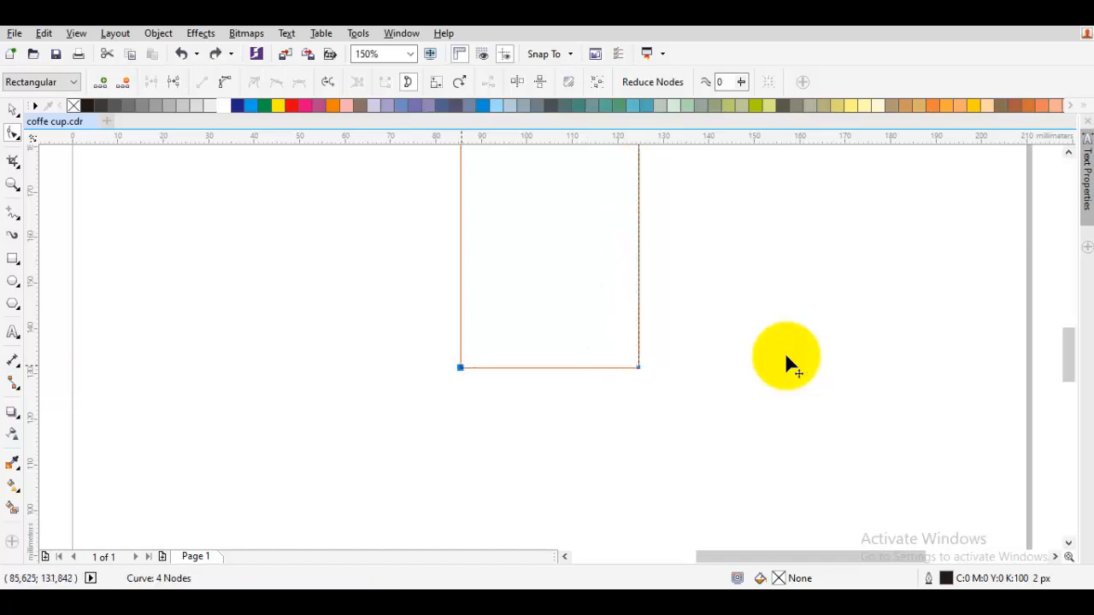
{"action": "scroll", "coordinate": [786, 362], "scroll_direction": "up", "scroll_amount": 1}
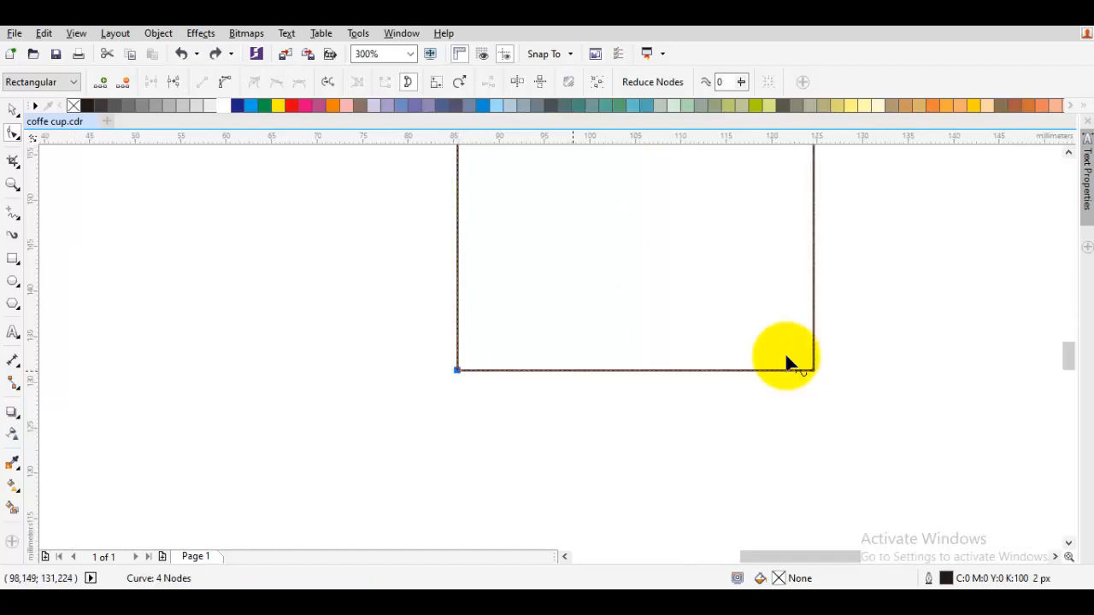
{"action": "scroll", "coordinate": [786, 359], "scroll_direction": "down", "scroll_amount": 2}
{"action": "key", "text": "space"}
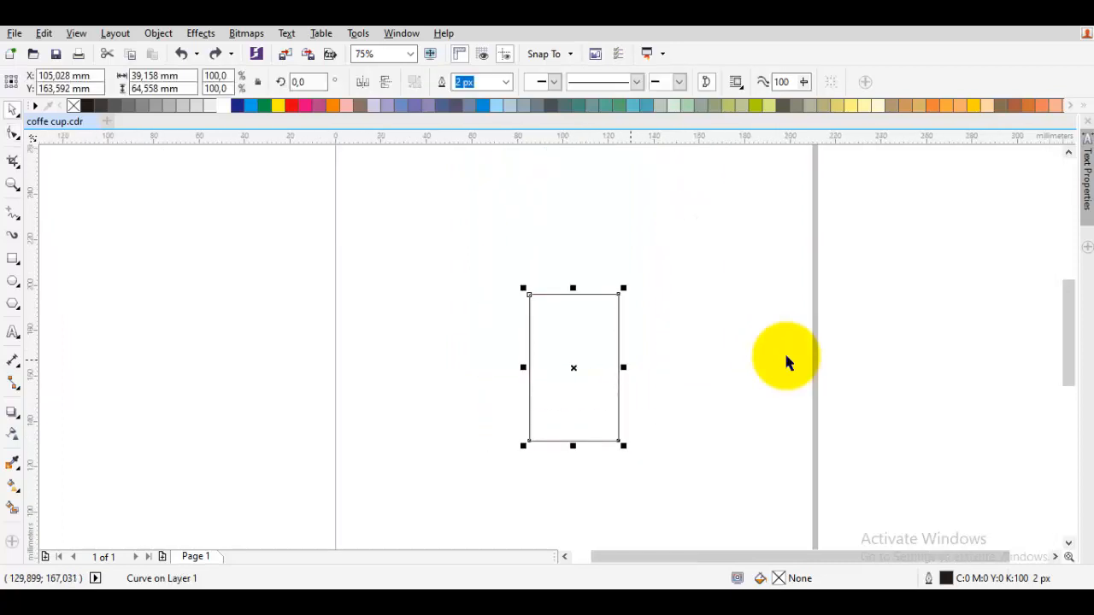
- Halve the shape's width toward its left edge and shorten it from below to about 56 mm high
{"action": "left_click_drag", "start_coordinate": [620, 367], "coordinate": [572, 368]}
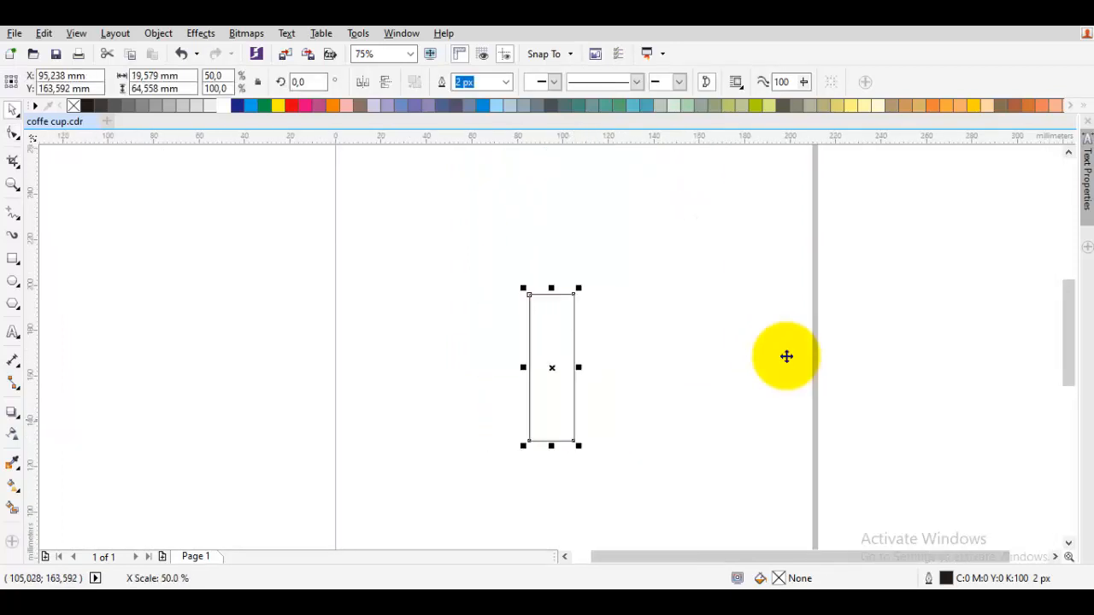
{"action": "scroll", "coordinate": [552, 439], "scroll_direction": "up", "scroll_amount": 1}
{"action": "left_click_drag", "start_coordinate": [548, 453], "coordinate": [542, 415]}
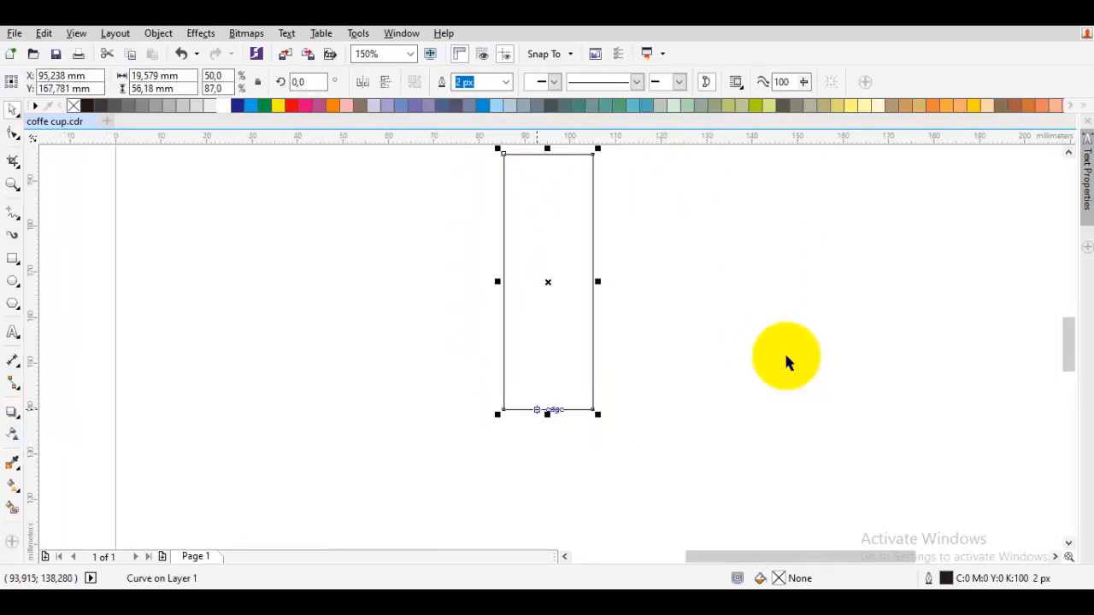
{"action": "left_click", "coordinate": [675, 384]}
{"action": "left_click", "coordinate": [567, 361]}
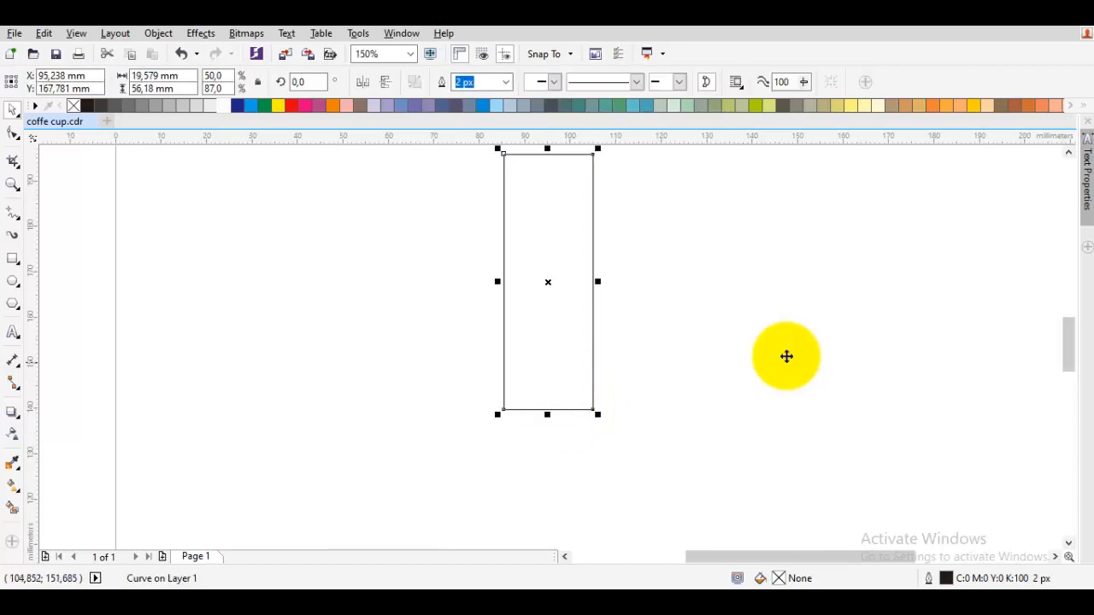
{"action": "right_click", "coordinate": [537, 357]}
{"action": "left_click", "coordinate": [530, 288]}
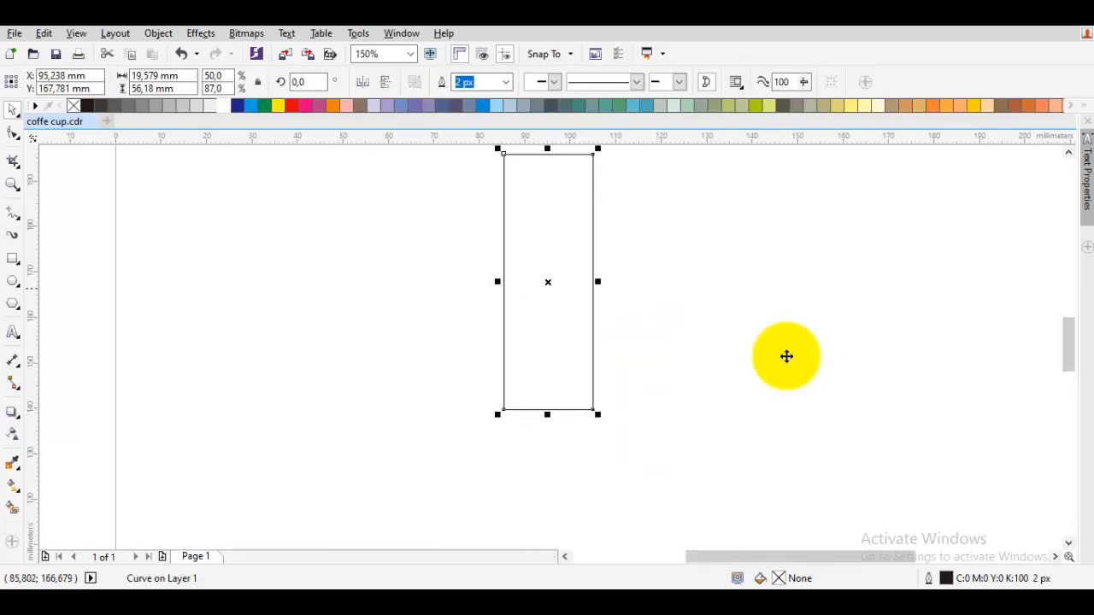
- Raise the shape's bottom-left corner node by about 2 mm so the bottom edge slopes
{"action": "double_click", "coordinate": [533, 291]}
{"action": "scroll", "coordinate": [520, 401], "scroll_direction": "up", "scroll_amount": 1}
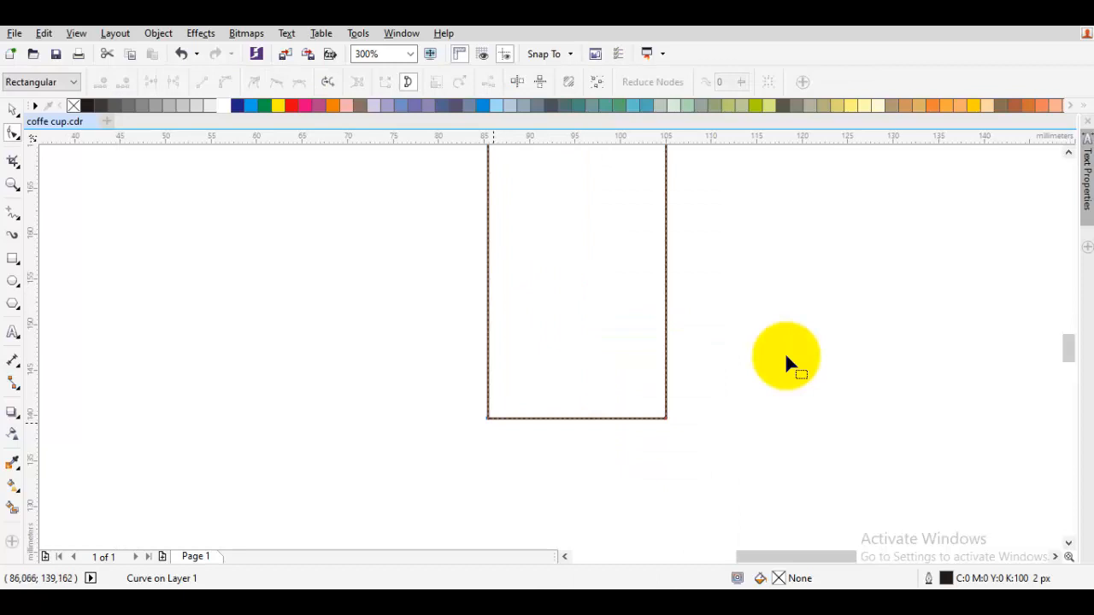
{"action": "scroll", "coordinate": [493, 421], "scroll_direction": "up", "scroll_amount": 1}
{"action": "left_click_drag", "start_coordinate": [483, 413], "coordinate": [484, 378]}
- Convert the sloped bottom edge to a curve and adjust its handles into a gentle downward bow
{"action": "right_click", "coordinate": [540, 282]}
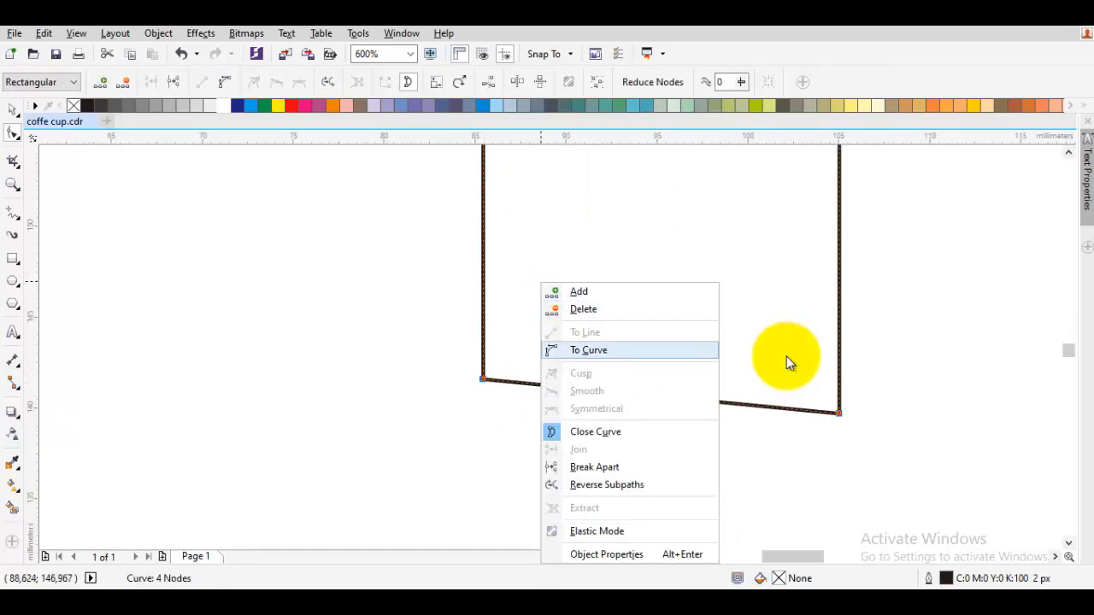
{"action": "left_click", "coordinate": [586, 349]}
{"action": "left_click", "coordinate": [485, 381]}
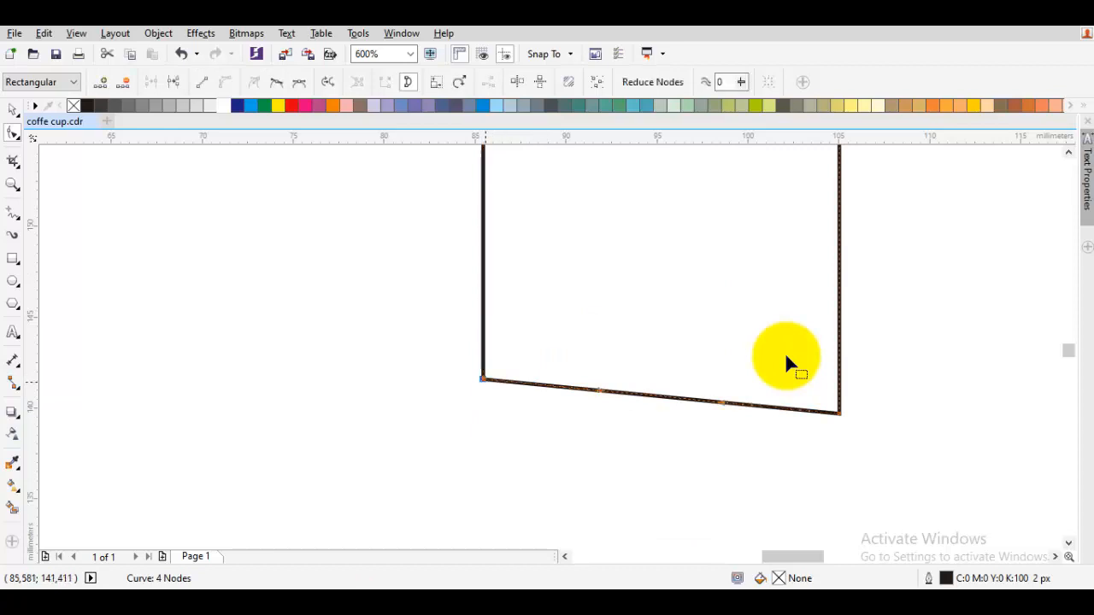
{"action": "left_click_drag", "start_coordinate": [722, 402], "coordinate": [710, 415]}
{"action": "left_click_drag", "start_coordinate": [601, 391], "coordinate": [484, 380]}
{"action": "key", "text": "space"}
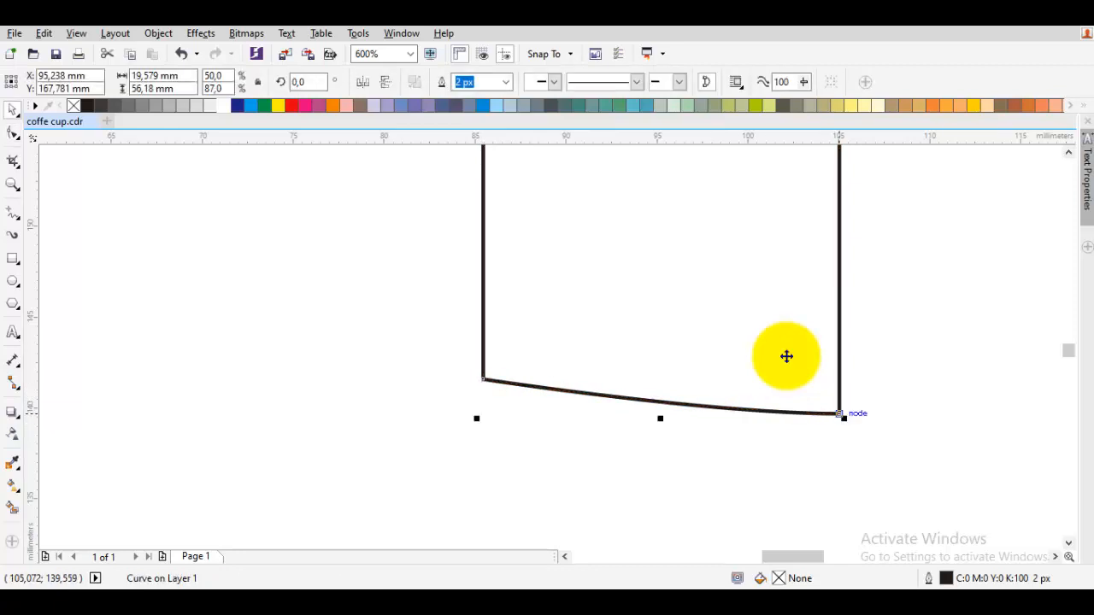
- Fine-tune the bottom edge's curve at the bottom-right corner node
{"action": "key", "text": "space"}
{"action": "scroll", "coordinate": [839, 414], "scroll_direction": "up", "scroll_amount": 1}
{"action": "mouse_move", "coordinate": [840, 413]}
{"action": "left_mouse_down"}
{"action": "mouse_move", "coordinate": [838, 394]}
{"action": "mouse_move", "coordinate": [735, 451]}
{"action": "left_mouse_up"}
{"action": "scroll", "coordinate": [839, 394], "scroll_direction": "down", "scroll_amount": 2}
{"action": "key", "text": "space"}
{"action": "left_click", "coordinate": [860, 395]}
{"action": "scroll", "coordinate": [860, 395], "scroll_direction": "down", "scroll_amount": 1}
{"action": "left_click", "coordinate": [725, 442]}
- Extend the bottom-right node's handle about 3 mm horizontally along the bottom edge
{"action": "key", "text": "space"}
{"action": "scroll", "coordinate": [712, 445], "scroll_direction": "up", "scroll_amount": 1}
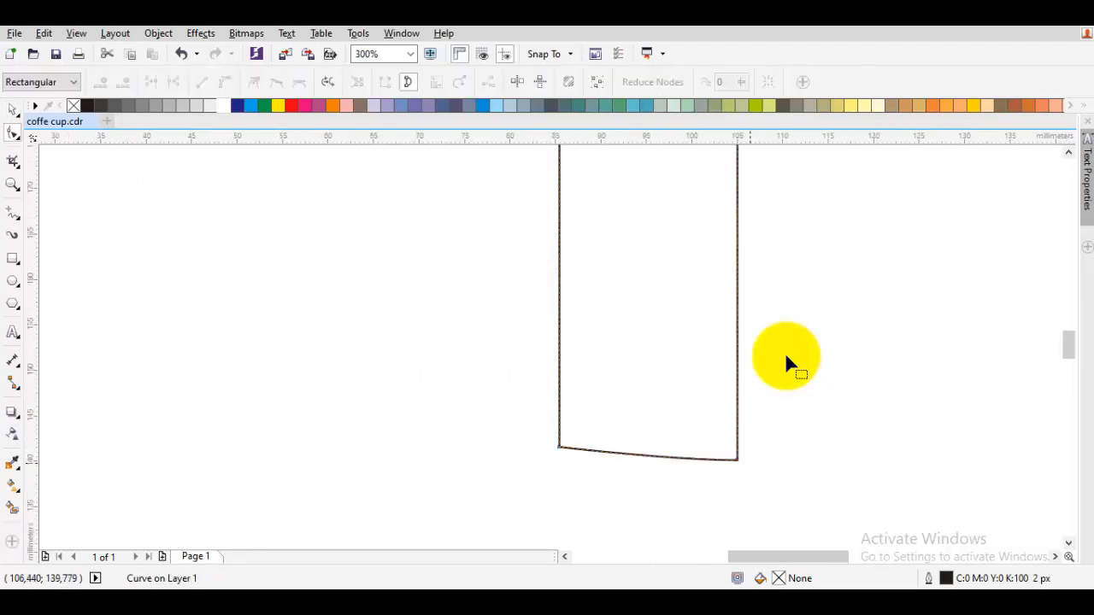
{"action": "left_click", "coordinate": [737, 461]}
{"action": "left_click_drag", "start_coordinate": [673, 460], "coordinate": [647, 460]}
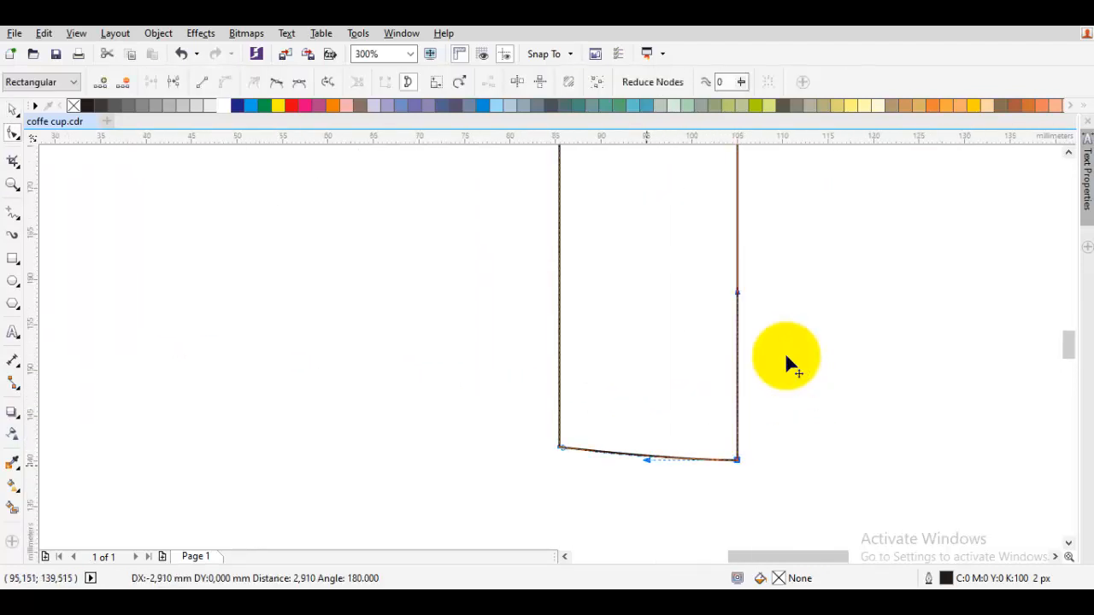
{"action": "scroll", "coordinate": [534, 447], "scroll_direction": "up", "scroll_amount": 1}
{"action": "key", "text": "space"}
{"action": "scroll", "coordinate": [595, 458], "scroll_direction": "down", "scroll_amount": 3}
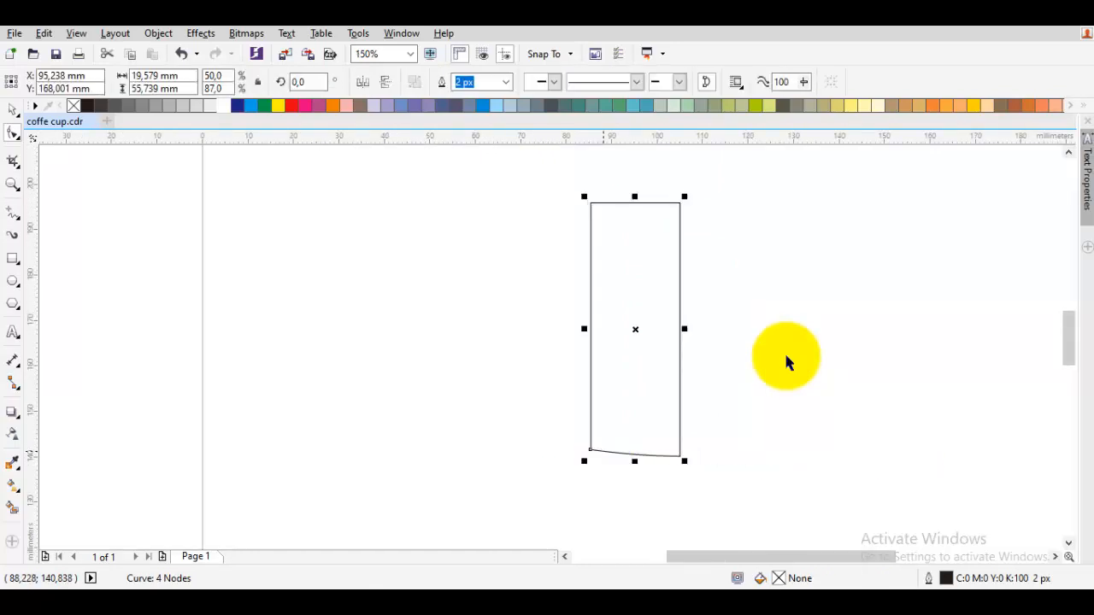
- Move the top-left corner node about 5 mm outward and retract the left edge's handles to its end nodes
{"action": "scroll", "coordinate": [609, 369], "scroll_direction": "up", "scroll_amount": 1}
{"action": "left_click", "coordinate": [609, 369]}
{"action": "left_click", "coordinate": [581, 345]}
{"action": "key", "text": "F10"}
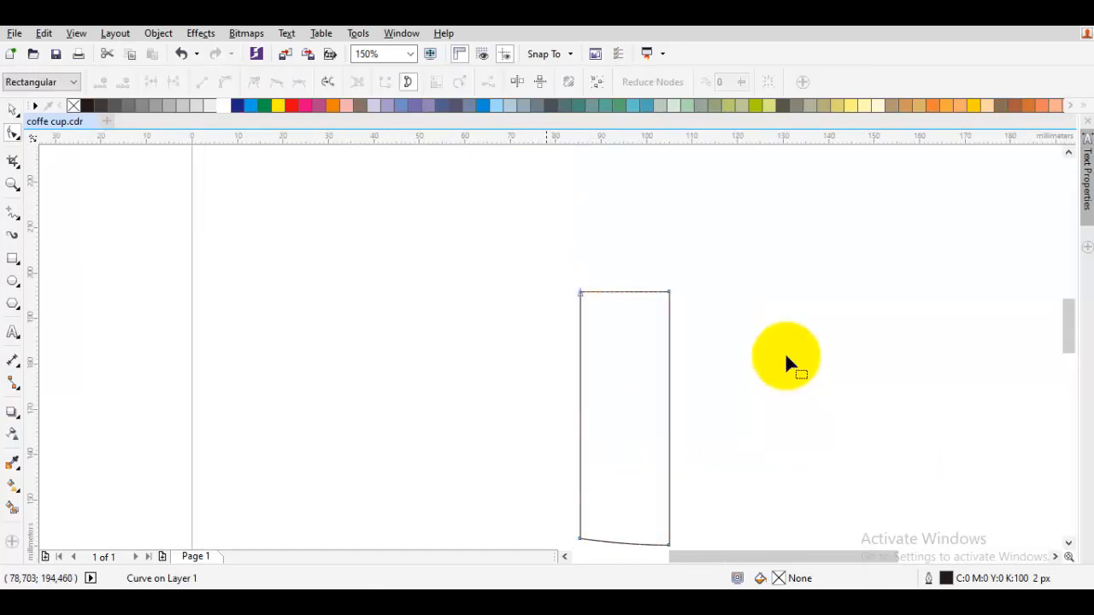
{"action": "left_click", "coordinate": [580, 292]}
{"action": "left_click_drag", "start_coordinate": [581, 293], "coordinate": [557, 292]}
{"action": "left_click_drag", "start_coordinate": [559, 374], "coordinate": [557, 296]}
{"action": "left_click_drag", "start_coordinate": [580, 458], "coordinate": [578, 538]}
{"action": "key", "text": "space"}
- Make a horizontally mirrored copy of the half cup and join it flush against the original's straight vertical edge
{"action": "left_click_drag", "start_coordinate": [787, 357], "coordinate": [751, 324]}
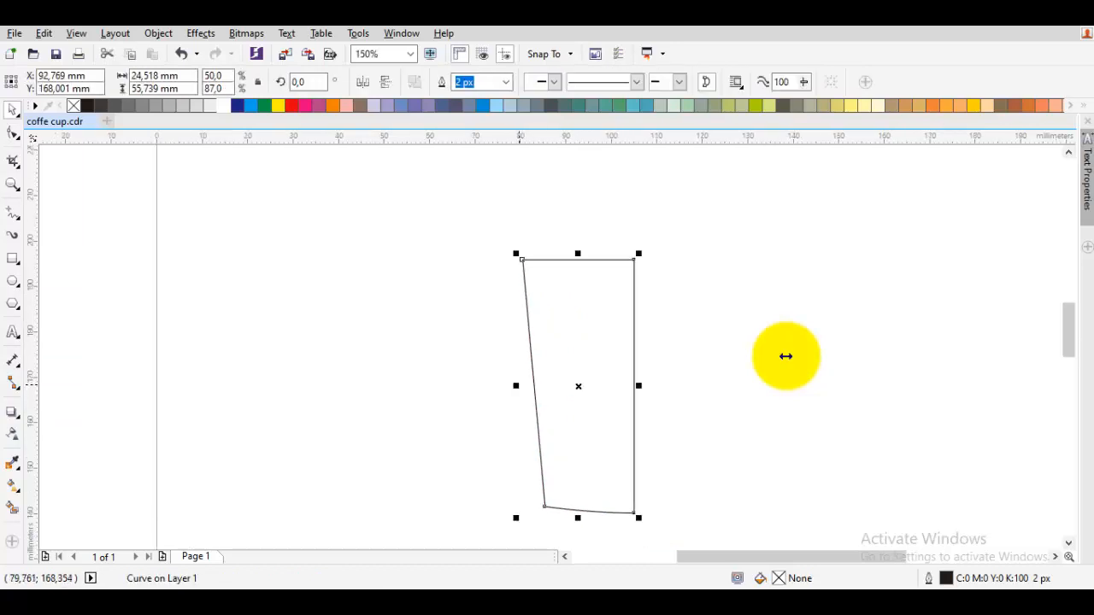
{"action": "left_click_drag", "start_coordinate": [518, 385], "coordinate": [583, 385]}
{"action": "right_click", "coordinate": [584, 386]}
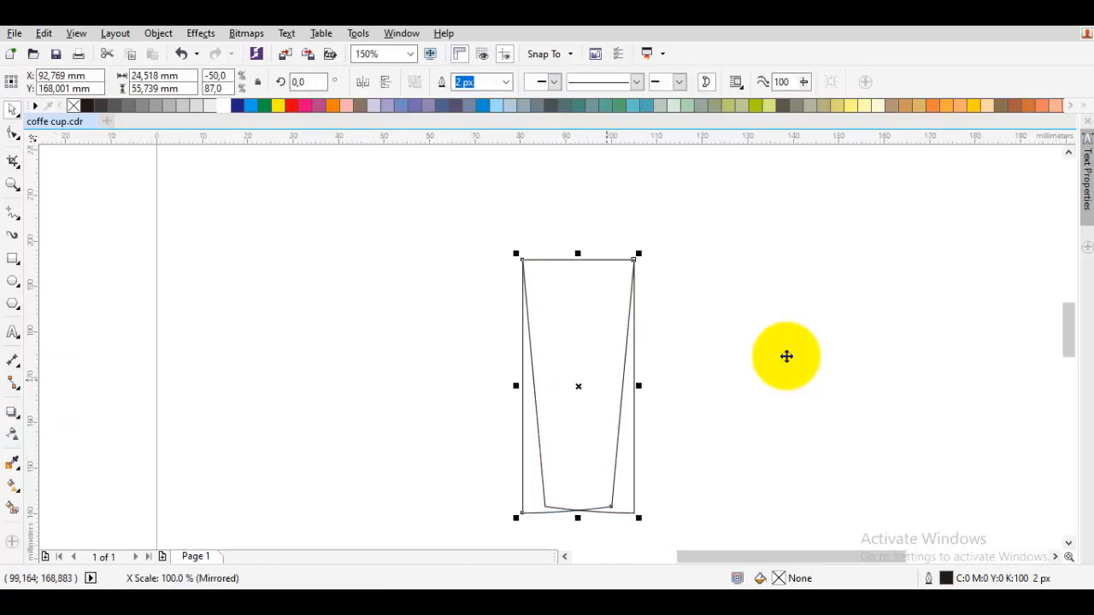
{"action": "left_click_drag", "start_coordinate": [523, 258], "coordinate": [634, 258]}
- Try resizing both cup halves together about their shared centre to about 41 mm wide
{"action": "left_click", "coordinate": [620, 393], "text": "shift"}
{"action": "scroll", "coordinate": [633, 524], "scroll_direction": "up", "scroll_amount": 1}
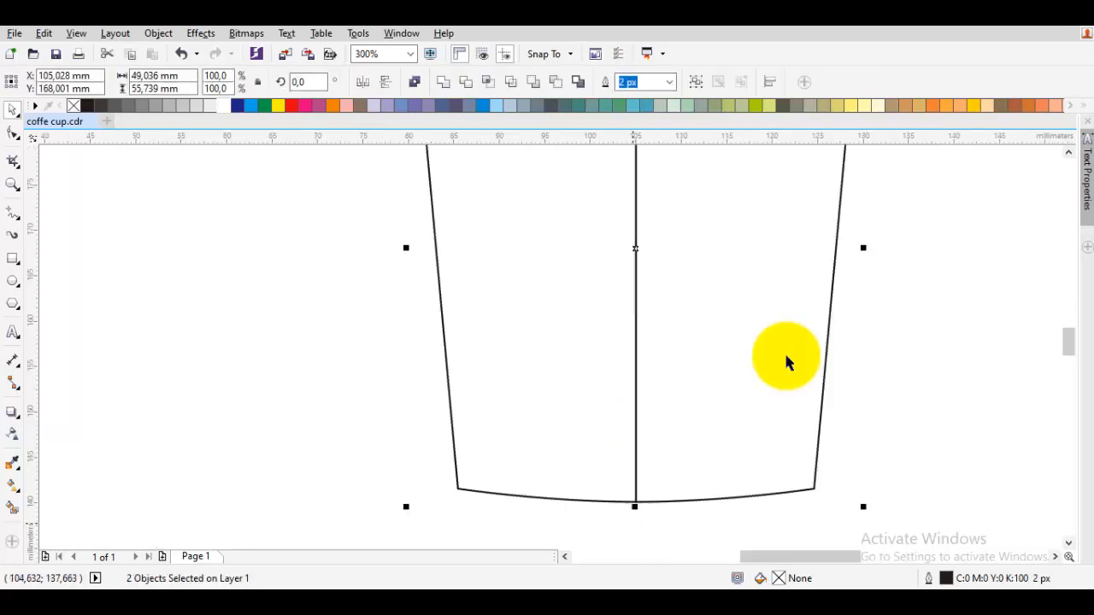
{"action": "left_click_drag", "start_coordinate": [863, 249], "coordinate": [795, 265]}
{"action": "scroll", "coordinate": [825, 325], "scroll_direction": "down", "scroll_amount": 1}
{"action": "scroll", "coordinate": [787, 363], "scroll_direction": "down", "scroll_amount": 1}
{"action": "scroll", "coordinate": [787, 363], "scroll_direction": "up", "scroll_amount": 1}
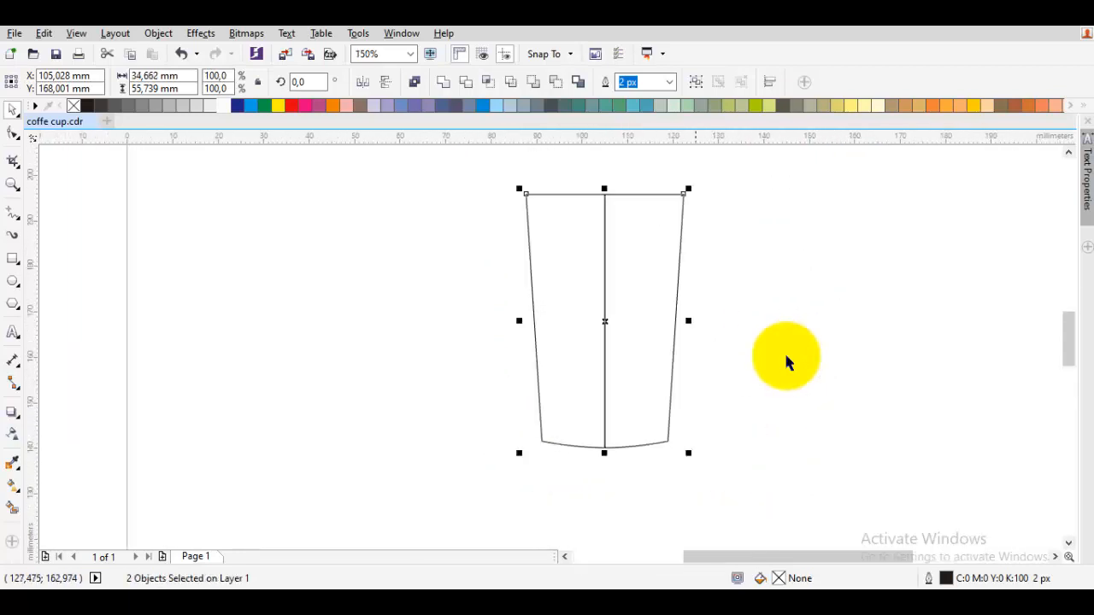
{"action": "left_click_drag", "start_coordinate": [689, 321], "coordinate": [700, 322]}
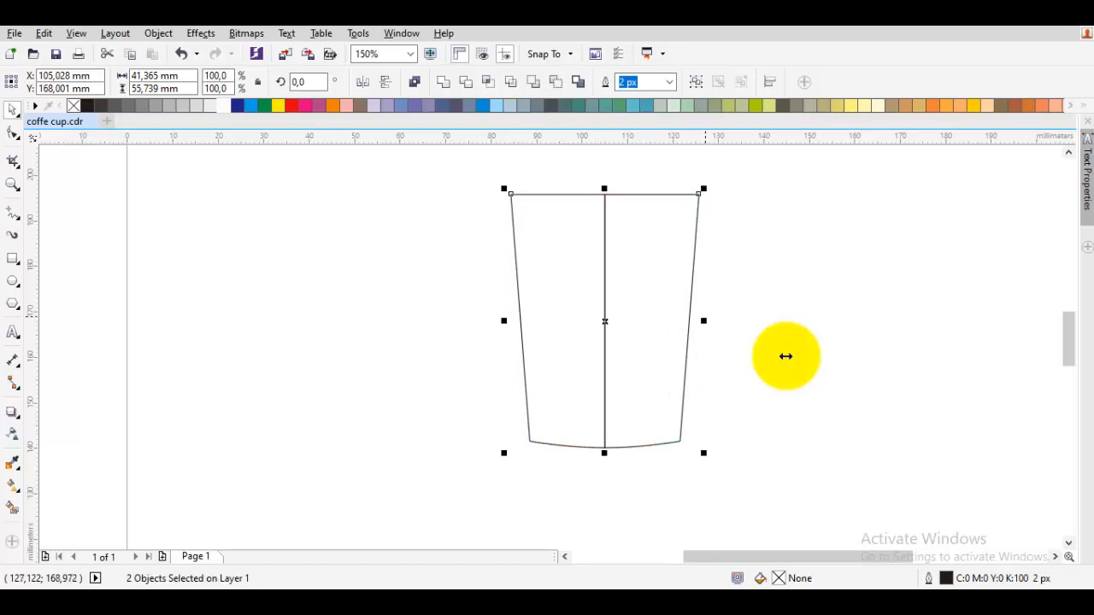
- Try to weld the two adjoining cup halves into one outline
{"action": "left_click", "coordinate": [732, 484]}
{"action": "left_click_drag", "start_coordinate": [733, 485], "coordinate": [414, 173]}
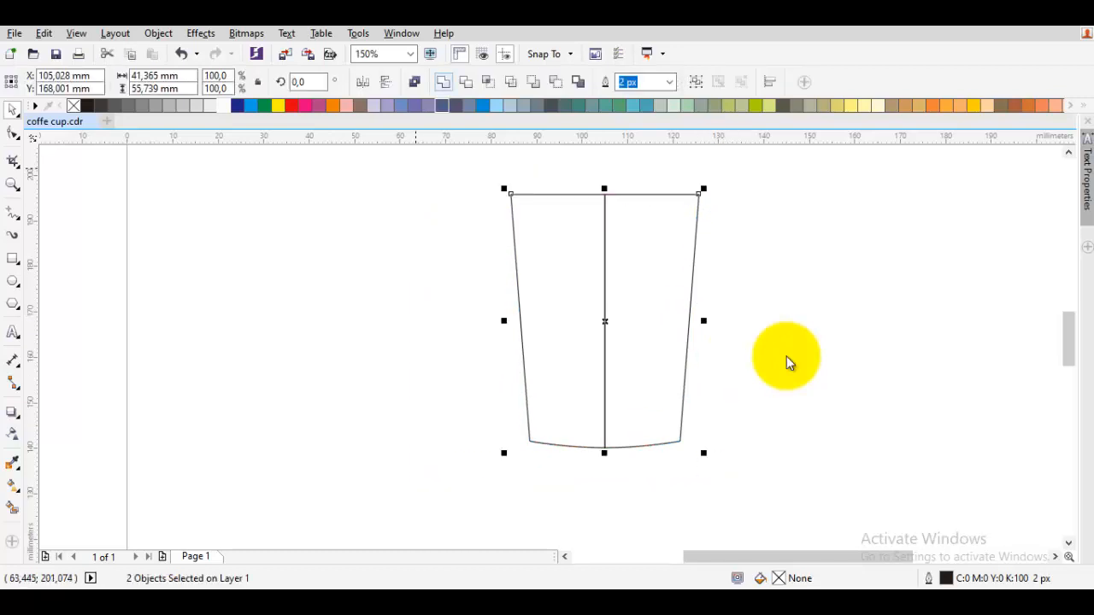
{"action": "left_click", "coordinate": [443, 82]}
- Try to move the node at the top of the cup's centre line, and undo the move
{"action": "double_click", "coordinate": [600, 293]}
{"action": "scroll", "coordinate": [593, 205], "scroll_direction": "up", "scroll_amount": 2}
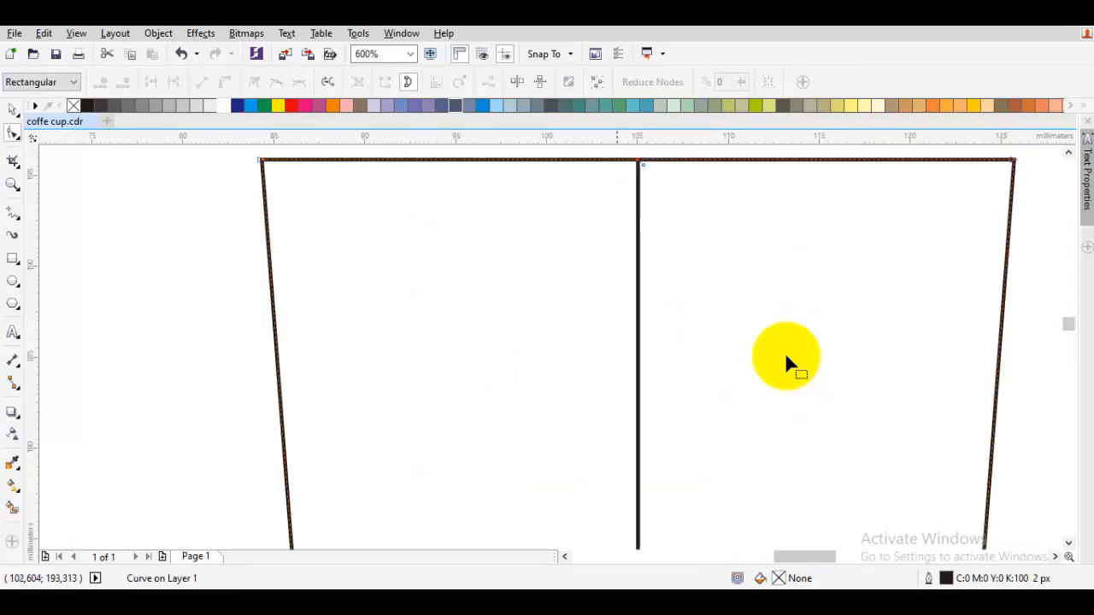
{"action": "scroll", "coordinate": [641, 162], "scroll_direction": "up", "scroll_amount": 3}
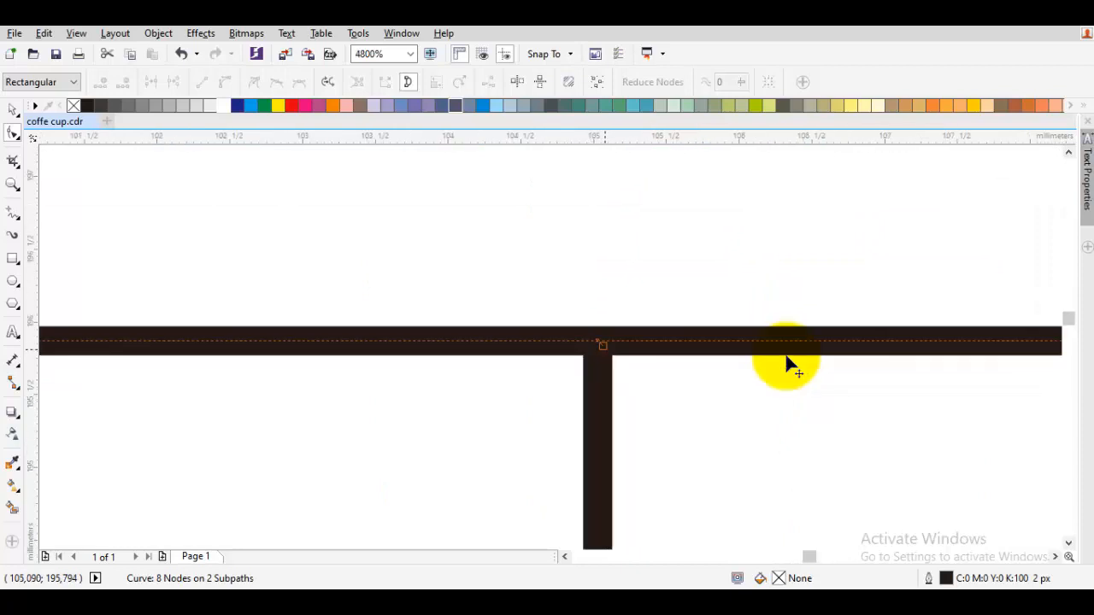
{"action": "left_click_drag", "start_coordinate": [606, 347], "coordinate": [652, 384]}
{"action": "key", "text": "ctrl+z"}
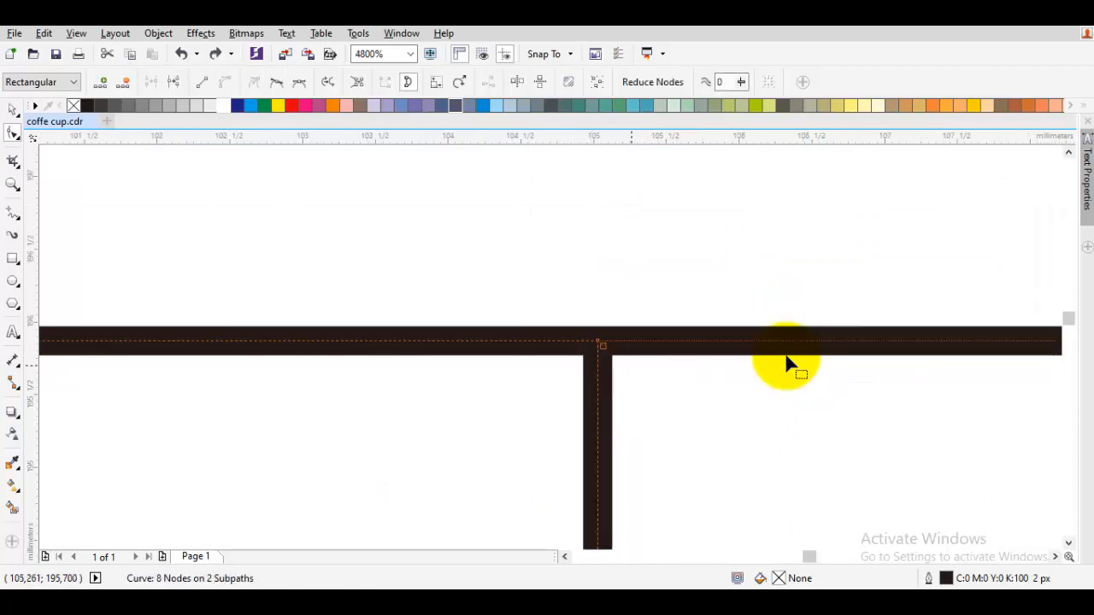
{"action": "scroll", "coordinate": [633, 366], "scroll_direction": "down", "scroll_amount": 2}
{"action": "key", "text": "space"}
{"action": "left_click", "coordinate": [641, 385]}
{"action": "scroll", "coordinate": [641, 386], "scroll_direction": "down", "scroll_amount": 2}
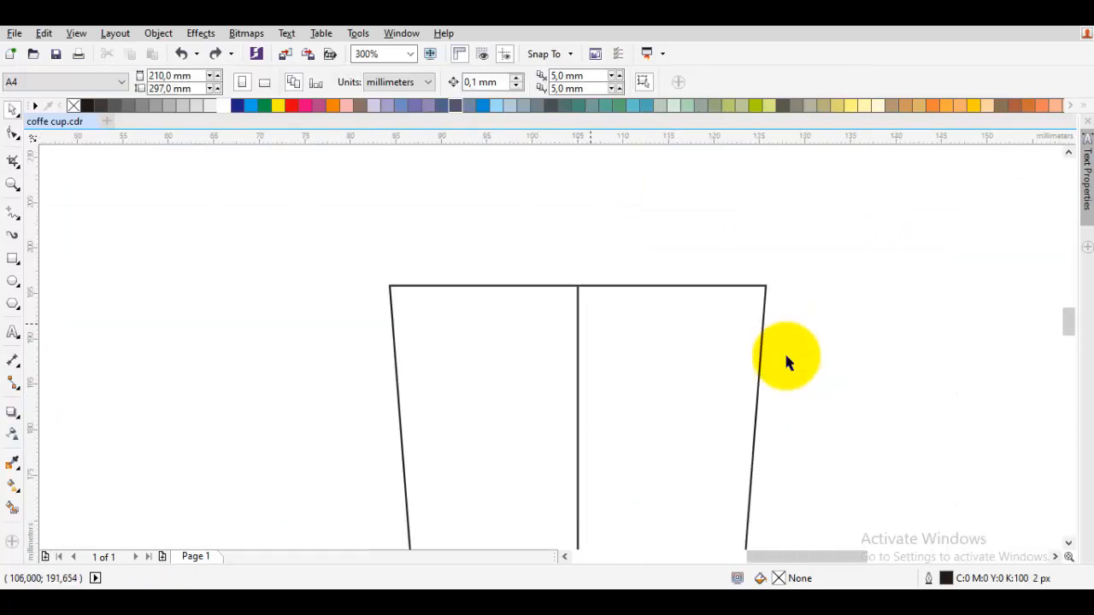
- Try to move the centre line, and undo back through the weld and both width changes
{"action": "right_click", "coordinate": [604, 318]}
{"action": "left_click", "coordinate": [667, 242]}
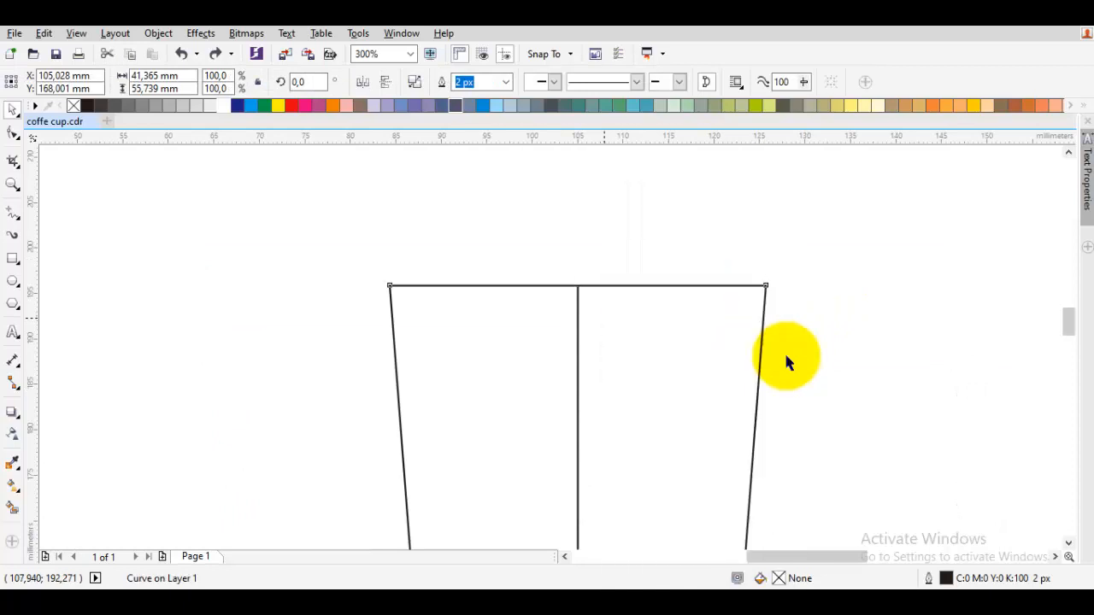
{"action": "mouse_move", "coordinate": [578, 318]}
{"action": "left_mouse_down"}
{"action": "mouse_move", "coordinate": [656, 318]}
{"action": "mouse_move", "coordinate": [616, 249]}
{"action": "left_mouse_up"}
{"action": "key", "text": "ctrl+z"}
{"action": "key", "text": "ctrl+z"}
{"action": "key", "text": "ctrl+z"}
{"action": "key", "text": "ctrl+z"}
{"action": "scroll", "coordinate": [673, 330], "scroll_direction": "down", "scroll_amount": 1}
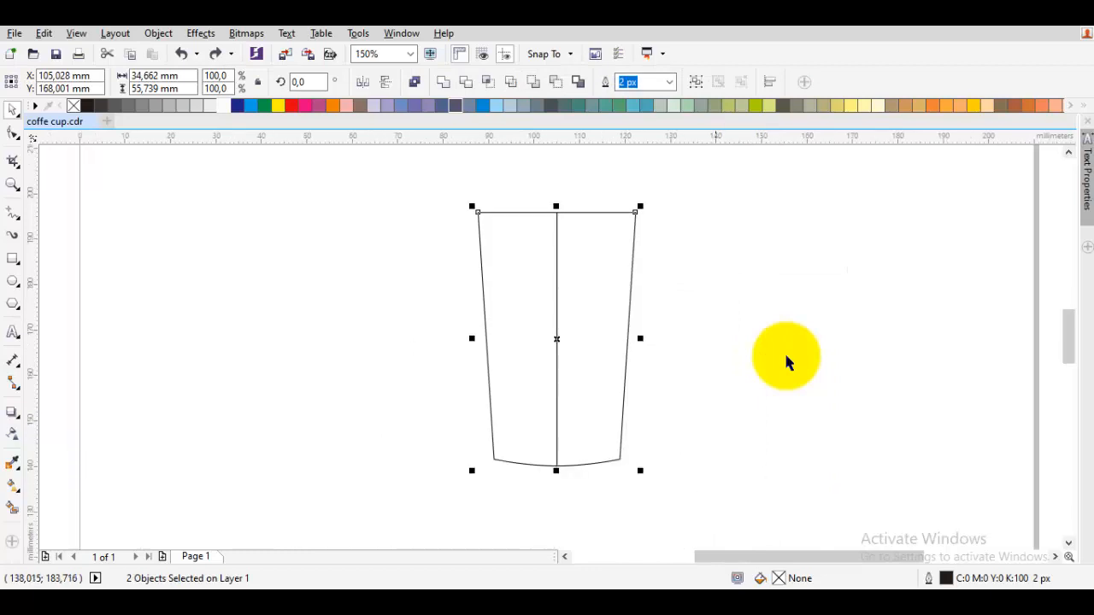
{"action": "key", "text": "ctrl+z"}
- Try to move the right cup half away from the left half, and undo it
{"action": "left_click", "coordinate": [722, 299]}
{"action": "left_click_drag", "start_coordinate": [615, 328], "coordinate": [699, 315]}
{"action": "key", "text": "ctrl+z"}
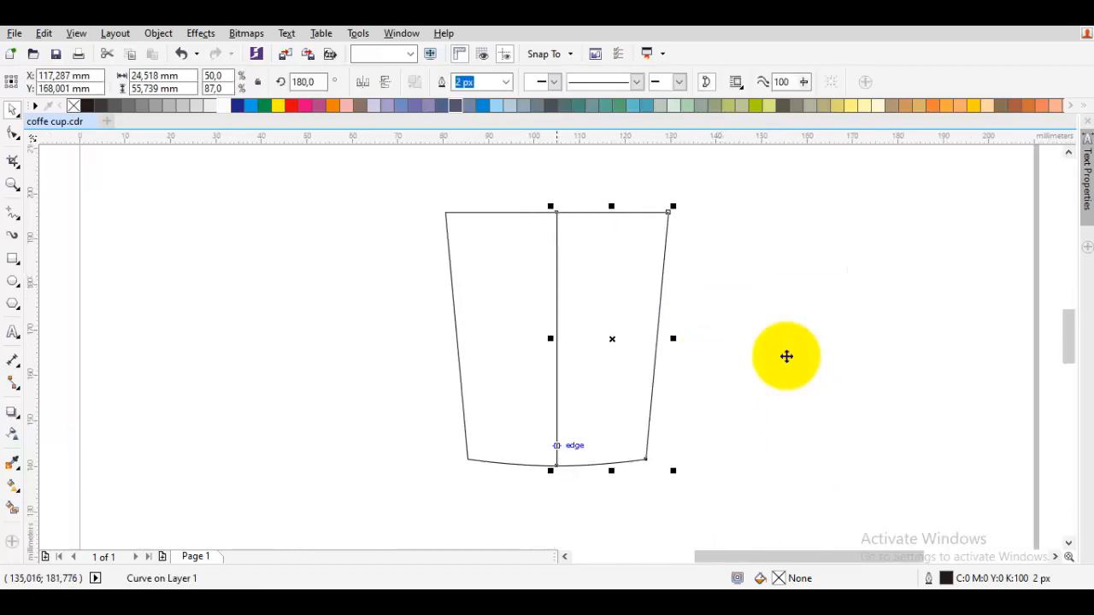
- Bow the right half's centre edge about 7 mm to the left so it overlaps the left half
{"action": "scroll", "coordinate": [538, 473], "scroll_direction": "up", "scroll_amount": 3}
{"action": "left_click_drag", "start_coordinate": [718, 392], "coordinate": [635, 448]}
{"action": "key", "text": "F10"}
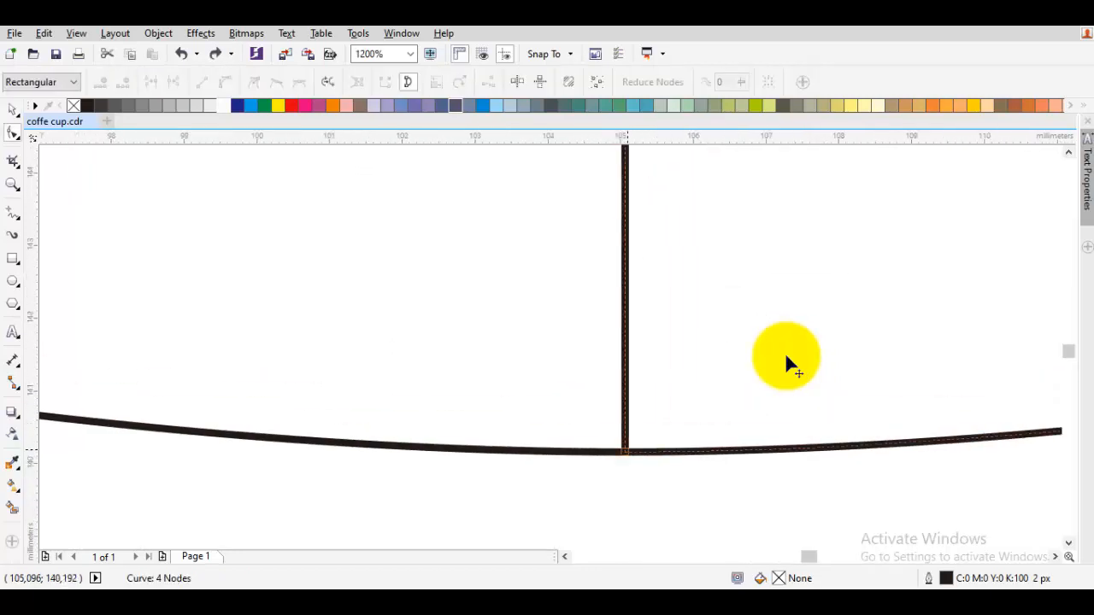
{"action": "scroll", "coordinate": [626, 450], "scroll_direction": "up", "scroll_amount": 1}
{"action": "left_click", "coordinate": [625, 452]}
{"action": "scroll", "coordinate": [622, 447], "scroll_direction": "down", "scroll_amount": 3}
{"action": "mouse_move", "coordinate": [623, 256]}
{"action": "left_mouse_down"}
{"action": "mouse_move", "coordinate": [620, 397]}
{"action": "mouse_move", "coordinate": [552, 365]}
{"action": "left_mouse_up"}
{"action": "double_click", "coordinate": [618, 383]}
- Select both overlapping cup halves and weld them into a single cup outline
{"action": "key", "text": "space"}
{"action": "key", "text": "ctrl+a"}
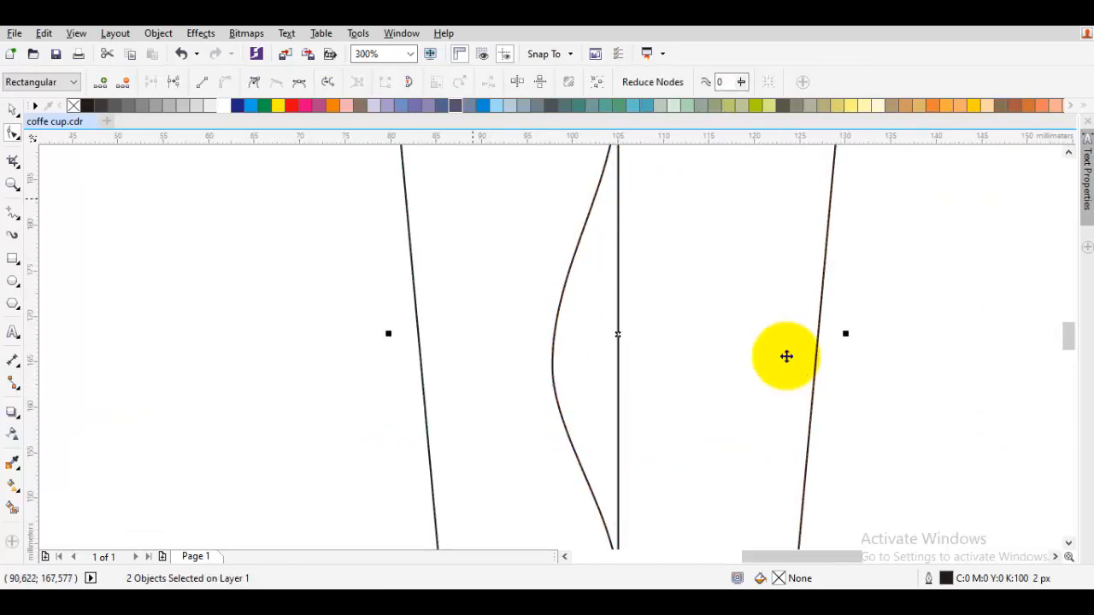
{"action": "left_click", "coordinate": [443, 82]}
{"action": "scroll", "coordinate": [576, 315], "scroll_direction": "down", "scroll_amount": 2}
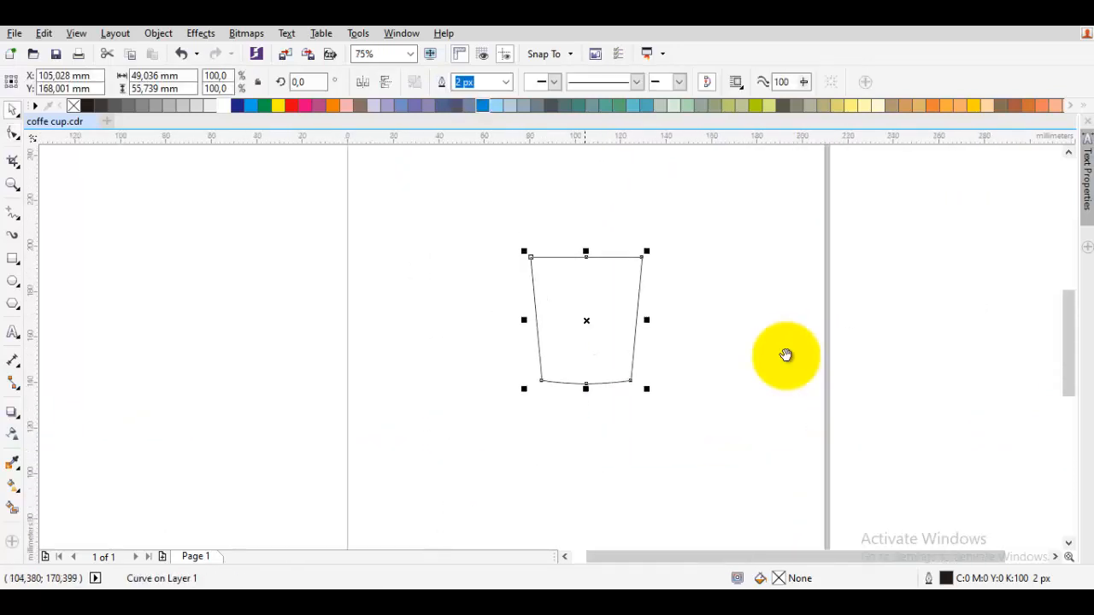
- Delete the middle nodes on the cup outline's top and bottom edges
{"action": "key", "text": "F10"}
{"action": "left_click_drag", "start_coordinate": [572, 234], "coordinate": [607, 398]}
{"action": "key", "text": "Delete"}
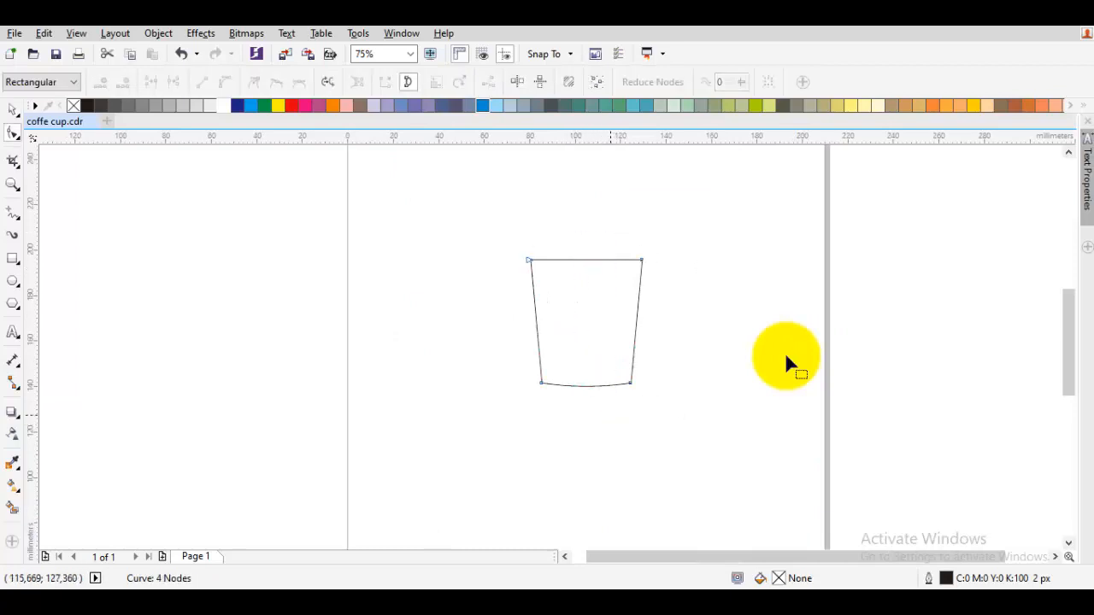
- Narrow the cup symmetrically about its centre to a width of about 38 mm
{"action": "scroll", "coordinate": [576, 312], "scroll_direction": "up", "scroll_amount": 1}
{"action": "key", "text": "space"}
{"action": "key", "text": "space"}
{"action": "key", "text": "space"}
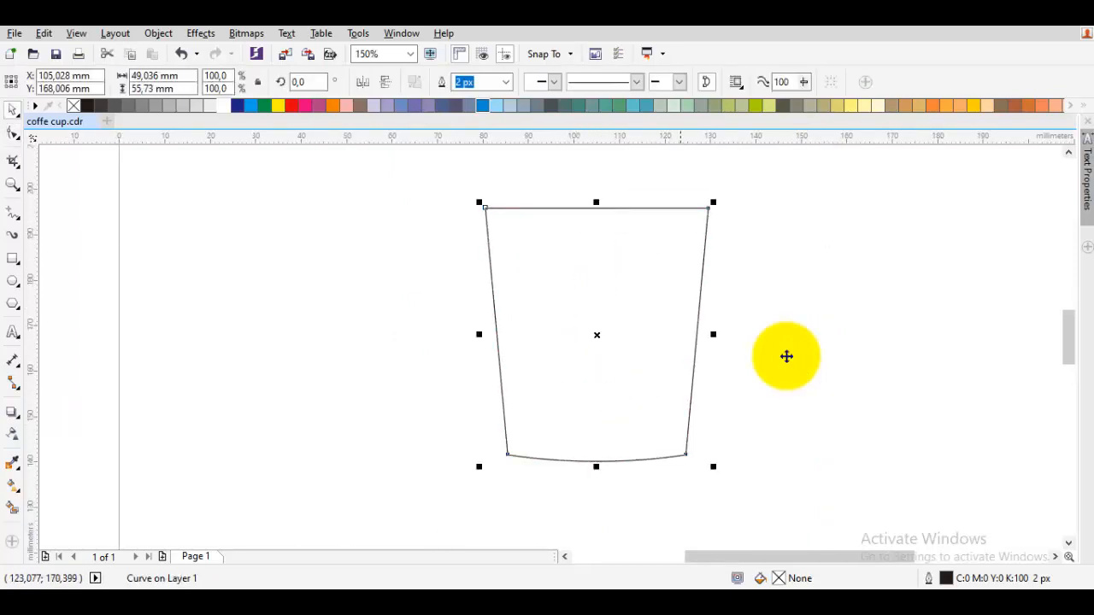
{"action": "mouse_move", "coordinate": [713, 335]}
{"action": "left_mouse_down"}
{"action": "mouse_move", "coordinate": [687, 339]}
{"action": "mouse_move", "coordinate": [643, 314]}
{"action": "mouse_move", "coordinate": [638, 340]}
{"action": "left_mouse_up"}
{"action": "left_click", "coordinate": [786, 356]}
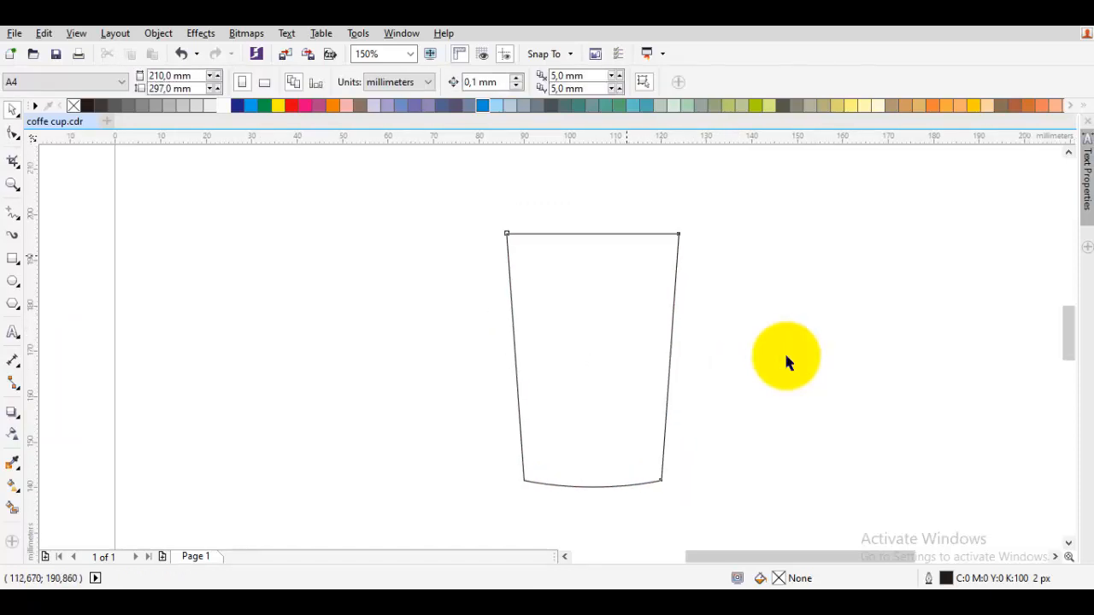
- Set the cup's outline width to 16 px and scale the cup down about its centre to about 27 by 40 mm
{"action": "left_click", "coordinate": [626, 256]}
{"action": "left_click", "coordinate": [506, 82]}
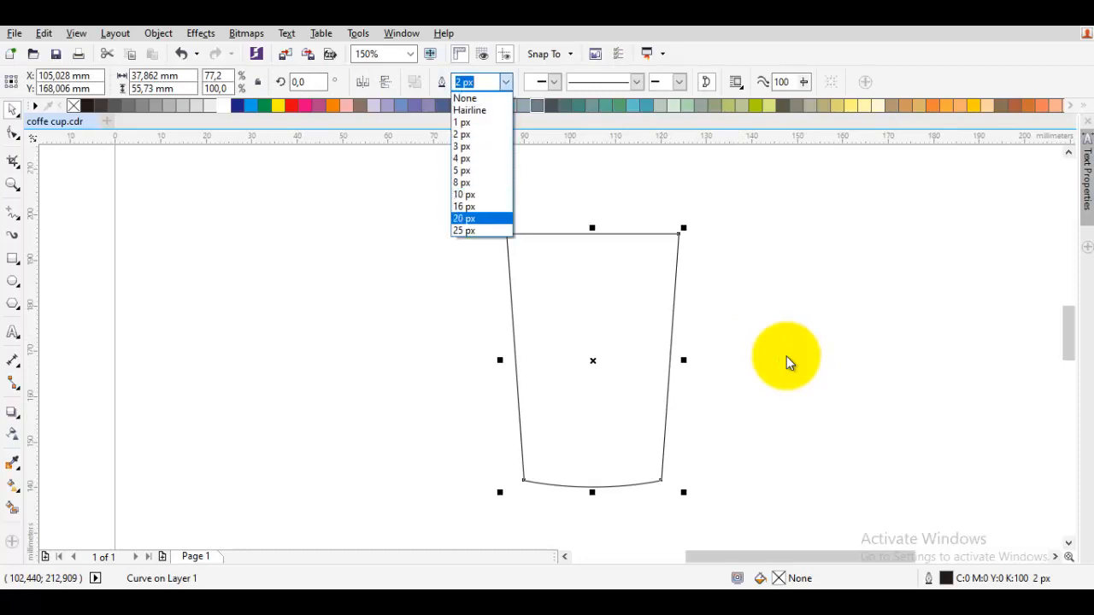
{"action": "left_click", "coordinate": [479, 207]}
{"action": "left_click_drag", "start_coordinate": [684, 228], "coordinate": [617, 333]}
{"action": "key", "text": "Escape"}
{"action": "scroll", "coordinate": [597, 346], "scroll_direction": "up", "scroll_amount": 1}
{"action": "scroll", "coordinate": [597, 346], "scroll_direction": "down", "scroll_amount": 1}
{"action": "left_click", "coordinate": [635, 290]}
{"action": "scroll", "coordinate": [719, 297], "scroll_direction": "down", "scroll_amount": 1}
{"action": "left_click", "coordinate": [764, 299]}
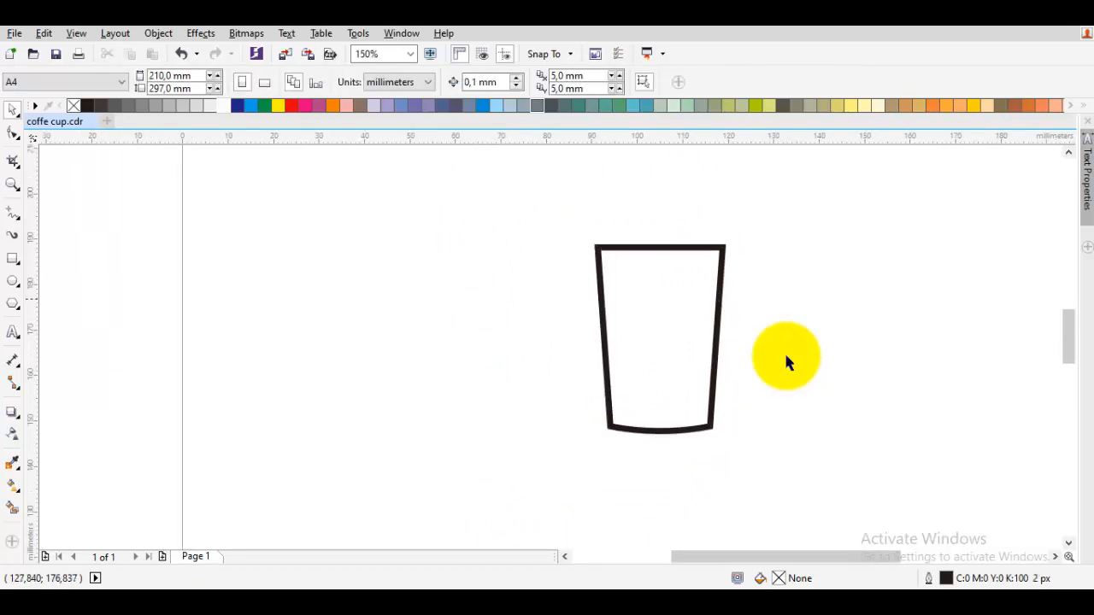
- Copy the cup outline and paste the duplicate in place over the original
{"action": "left_click", "coordinate": [682, 251]}
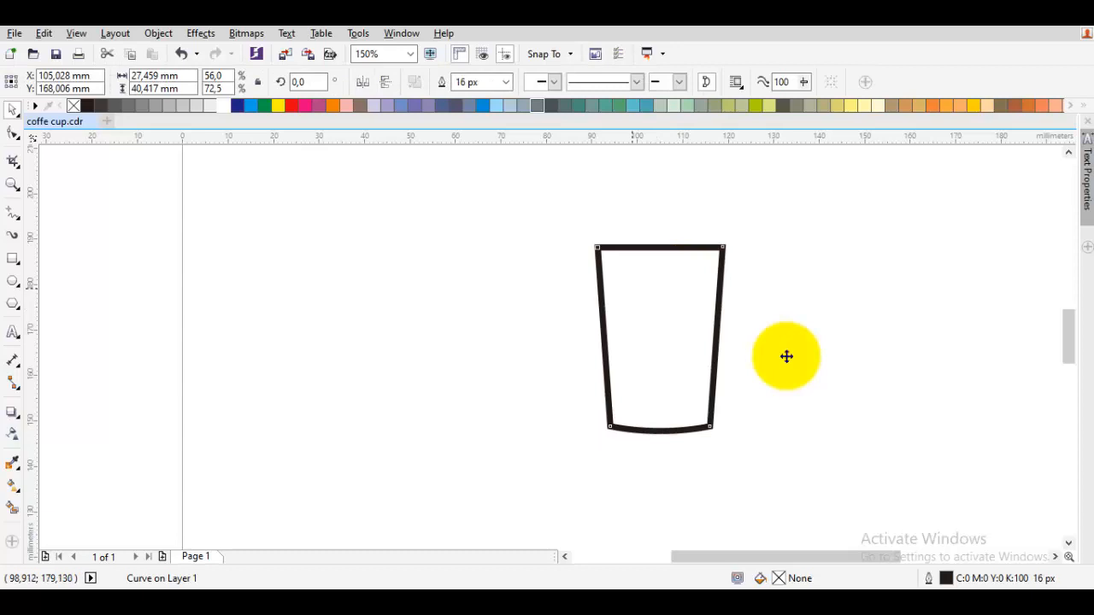
{"action": "key", "text": "space"}
{"action": "key", "text": "space"}
{"action": "right_click", "coordinate": [655, 273]}
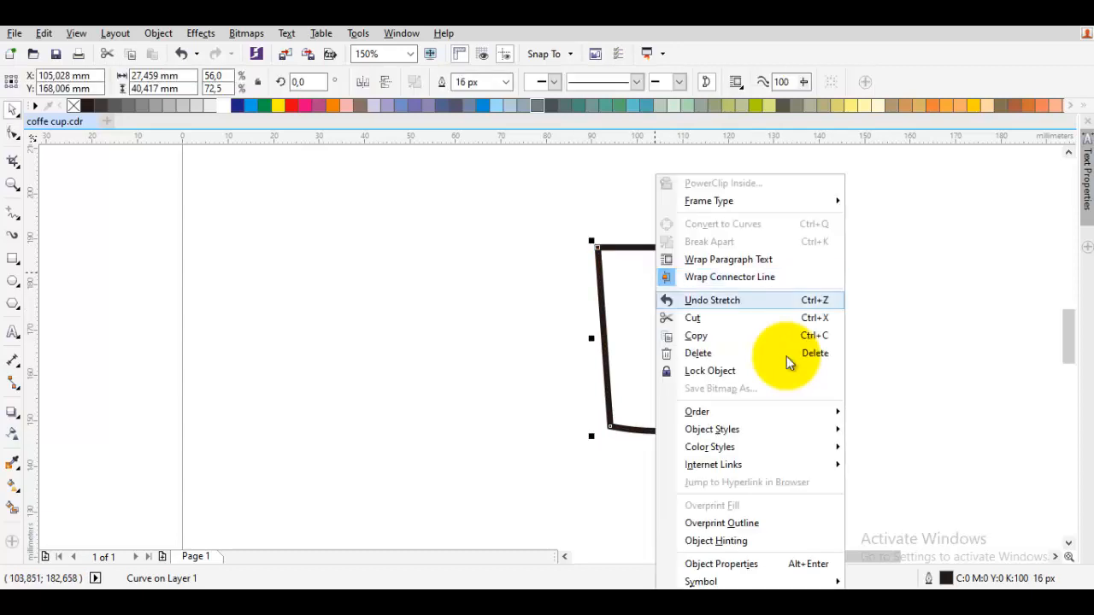
{"action": "left_click", "coordinate": [696, 335]}
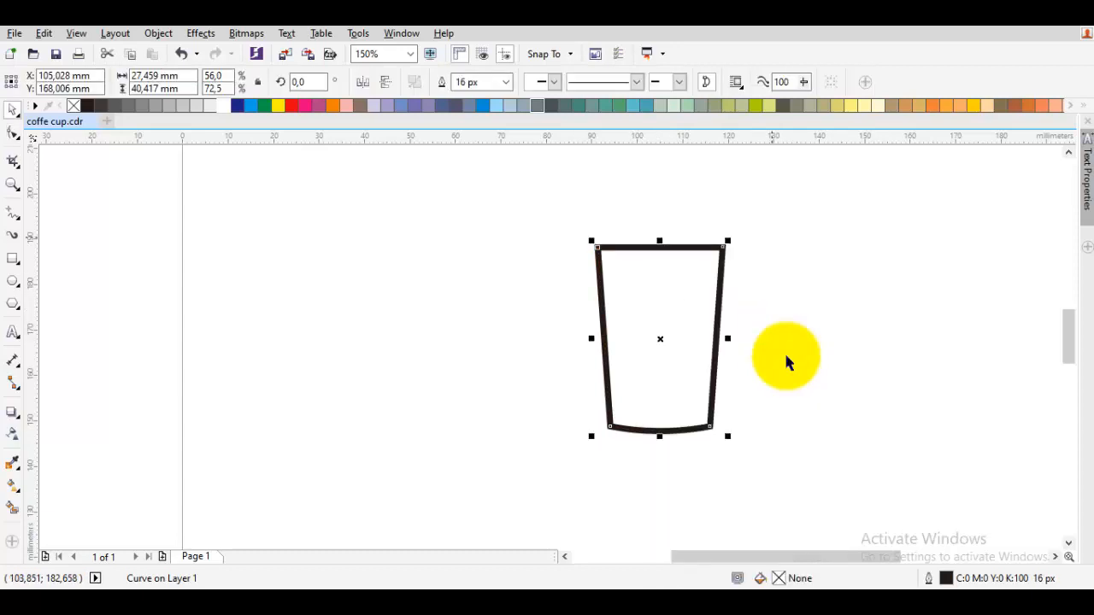
{"action": "right_click", "coordinate": [771, 216]}
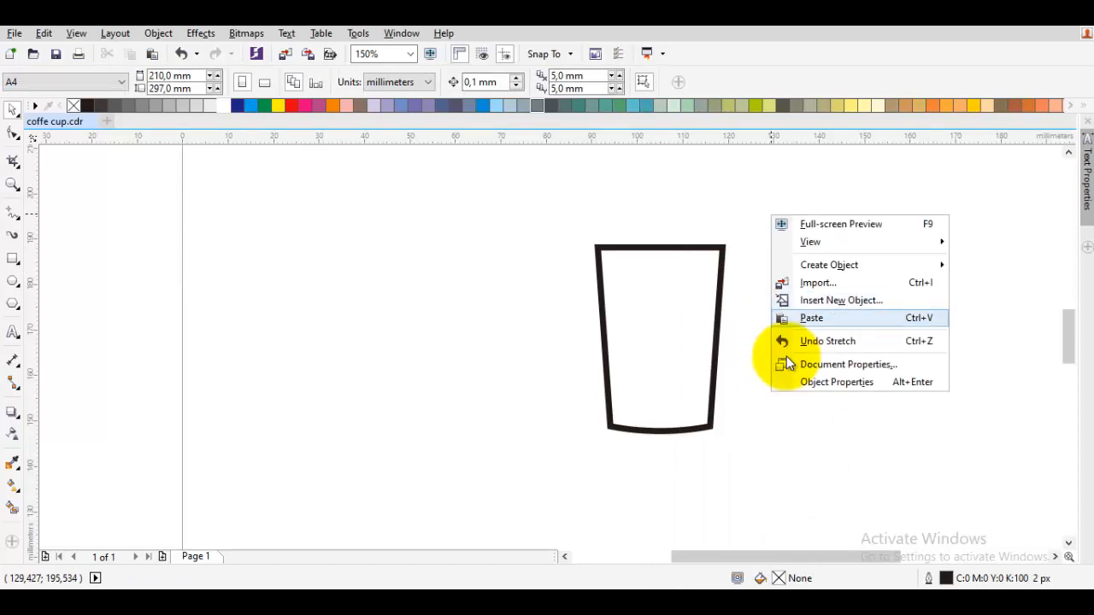
{"action": "left_click", "coordinate": [812, 315]}
- Try to shorten the pasted cup copy from its top edge, and undo it
{"action": "double_click", "coordinate": [659, 247]}
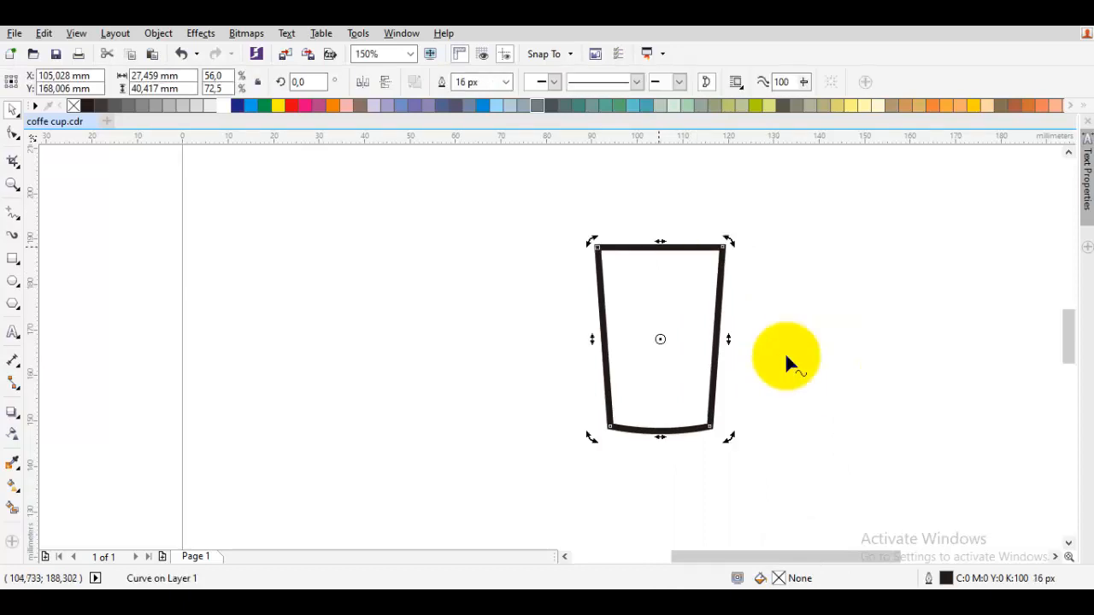
{"action": "left_click_drag", "start_coordinate": [569, 229], "coordinate": [741, 286]}
{"action": "key", "text": "space"}
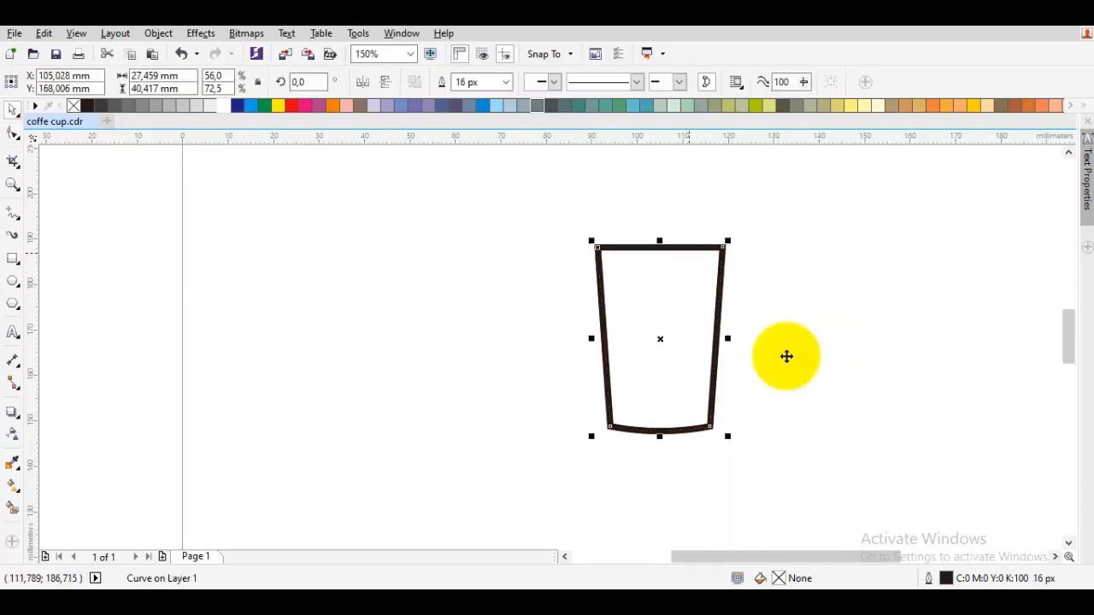
{"action": "left_click_drag", "start_coordinate": [659, 241], "coordinate": [655, 301]}
{"action": "left_click_drag", "start_coordinate": [786, 356], "coordinate": [788, 363]}
{"action": "key", "text": "ctrl+z"}
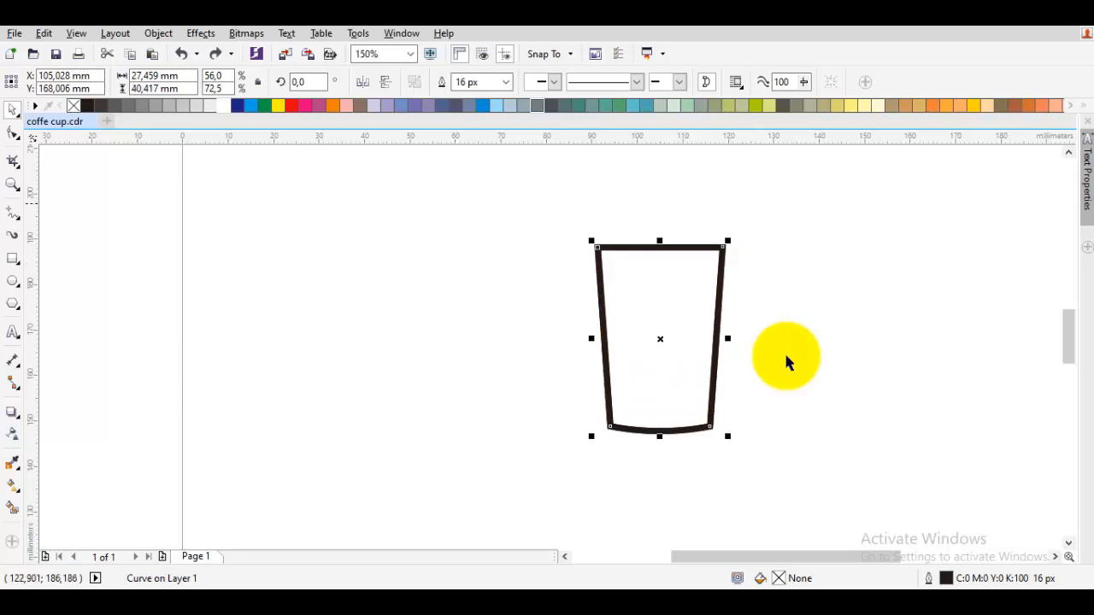
- Lower the top nodes and raise the bottom nodes of the cup copy to form a shorter inner band
{"action": "key", "text": "F10"}
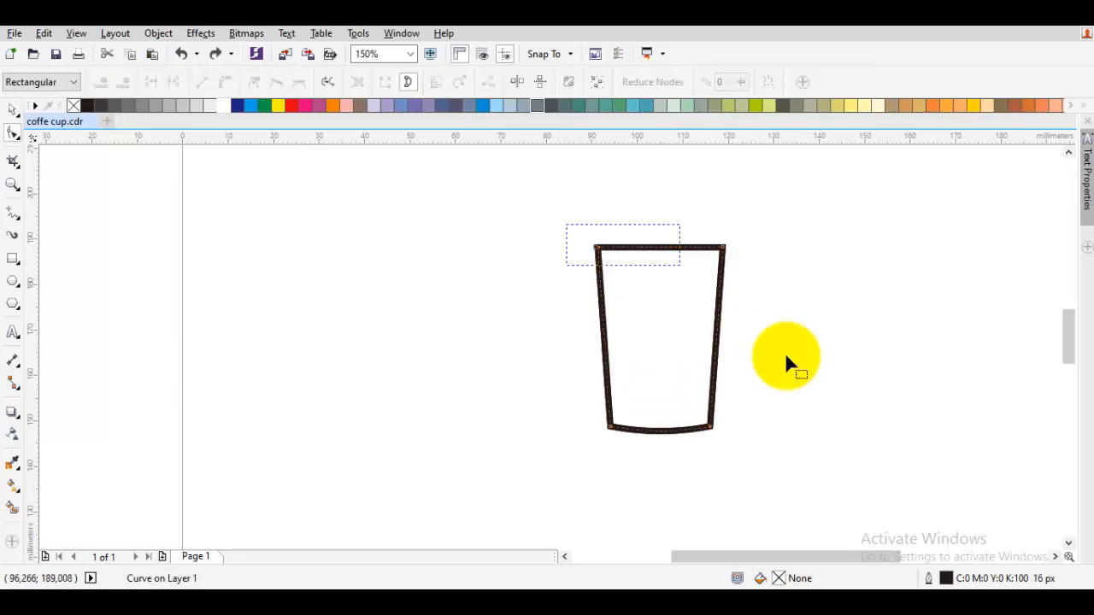
{"action": "mouse_move", "coordinate": [723, 247]}
{"action": "left_mouse_down"}
{"action": "mouse_move", "coordinate": [723, 326]}
{"action": "mouse_move", "coordinate": [697, 330]}
{"action": "mouse_move", "coordinate": [697, 272]}
{"action": "left_mouse_up"}
{"action": "scroll", "coordinate": [723, 327], "scroll_direction": "up", "scroll_amount": 1}
- Select the inner band together with the cup outline and align their centres vertically
{"action": "key", "text": "space"}
{"action": "left_click", "coordinate": [655, 218], "text": "shift"}
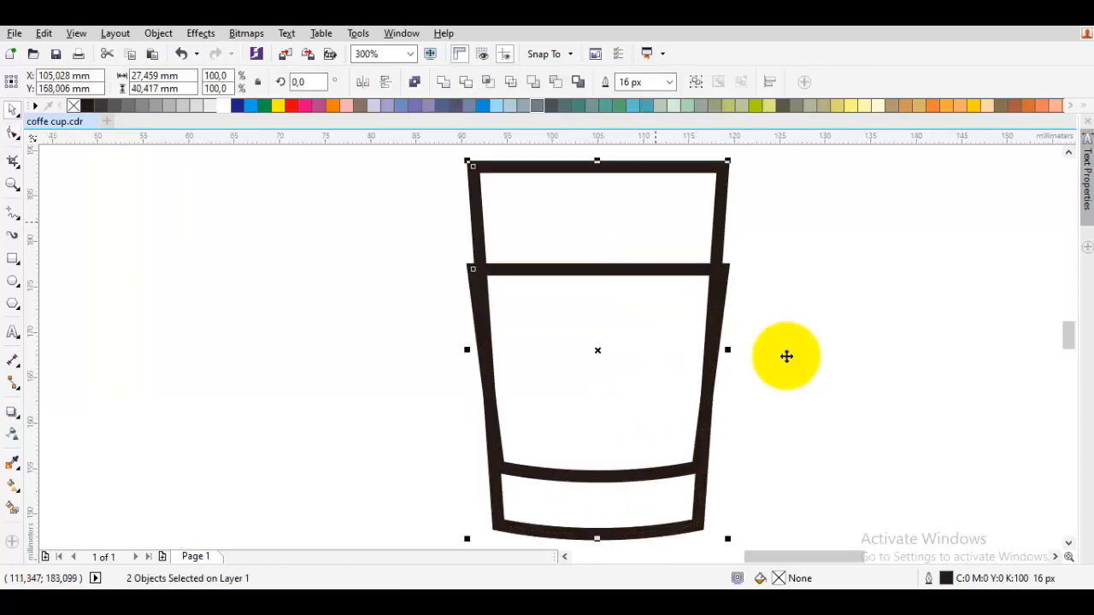
{"action": "key", "text": "e"}
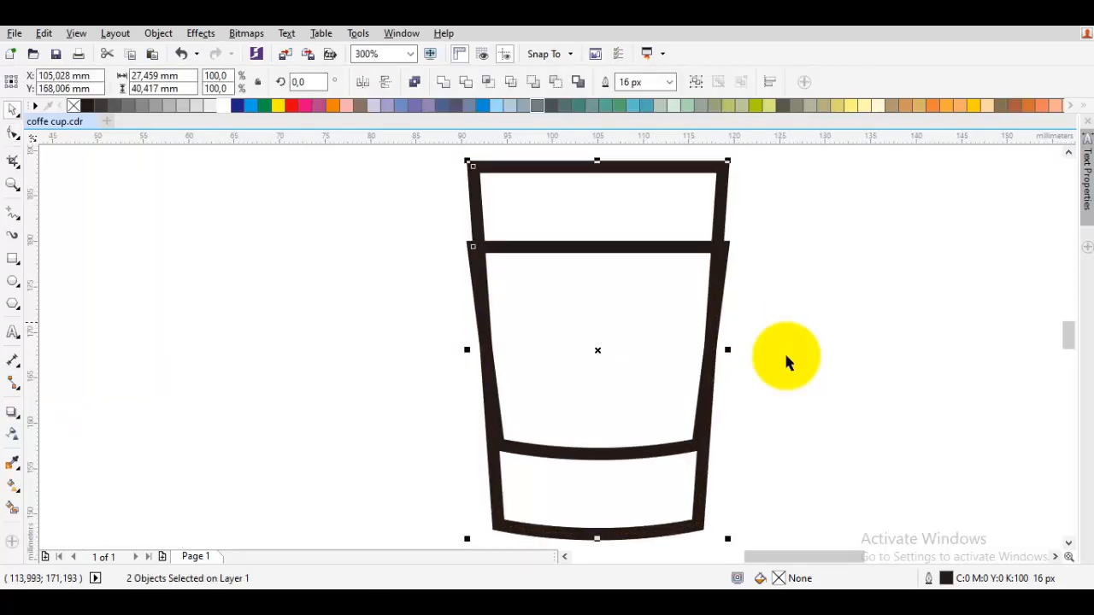
{"action": "left_click", "coordinate": [779, 322]}
- Move the inner band's two top corner nodes inward onto the cup's side walls
{"action": "left_click", "coordinate": [661, 281]}
{"action": "key", "text": "F10"}
{"action": "left_click_drag", "start_coordinate": [723, 247], "coordinate": [716, 248]}
{"action": "left_click_drag", "start_coordinate": [473, 248], "coordinate": [477, 248]}
{"action": "key", "text": "space"}
{"action": "double_click", "coordinate": [572, 371]}
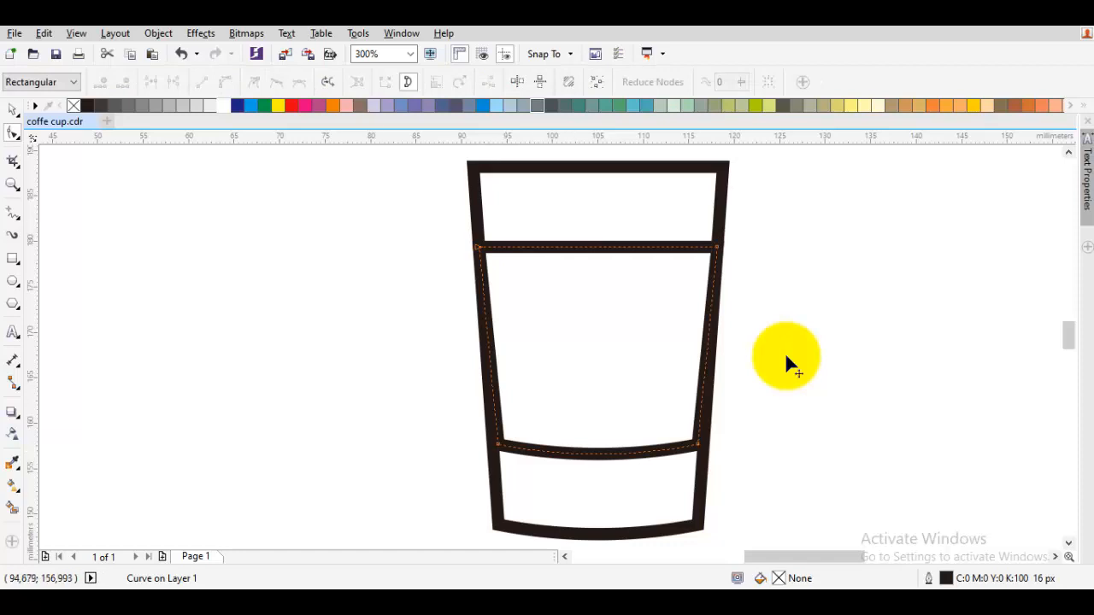
- Draw a guide rectangle about 33 by 10 mm with its lower edge level with the band's bottom corner nodes, and colour its outline yellow
{"action": "scroll", "coordinate": [499, 443], "scroll_direction": "up", "scroll_amount": 2}
{"action": "left_click_drag", "start_coordinate": [703, 414], "coordinate": [652, 407]}
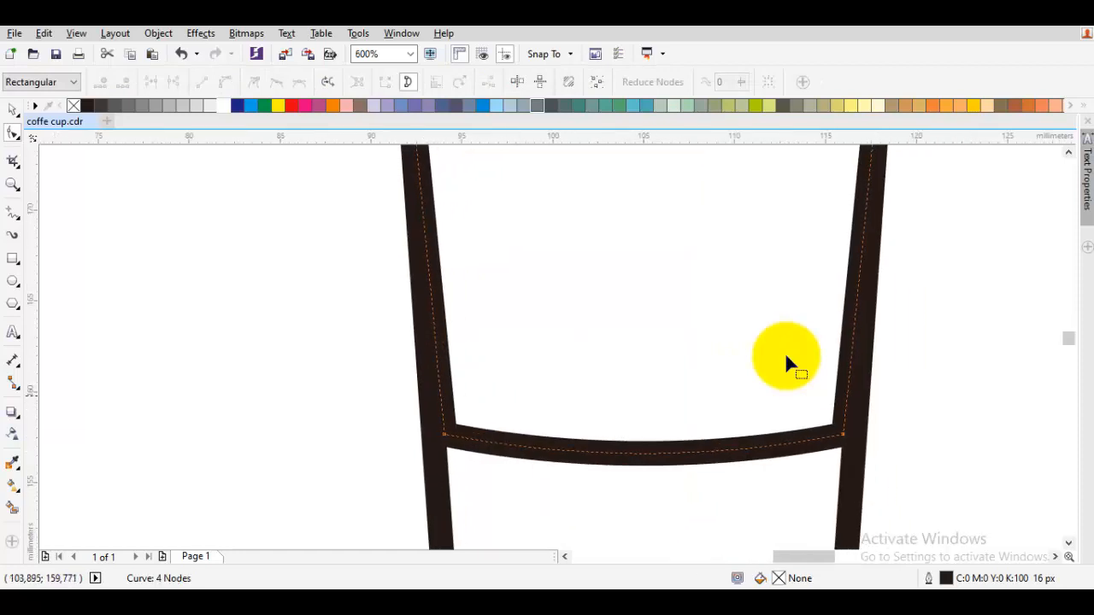
{"action": "key", "text": "F6"}
{"action": "key", "text": "F7"}
{"action": "key", "text": "F6"}
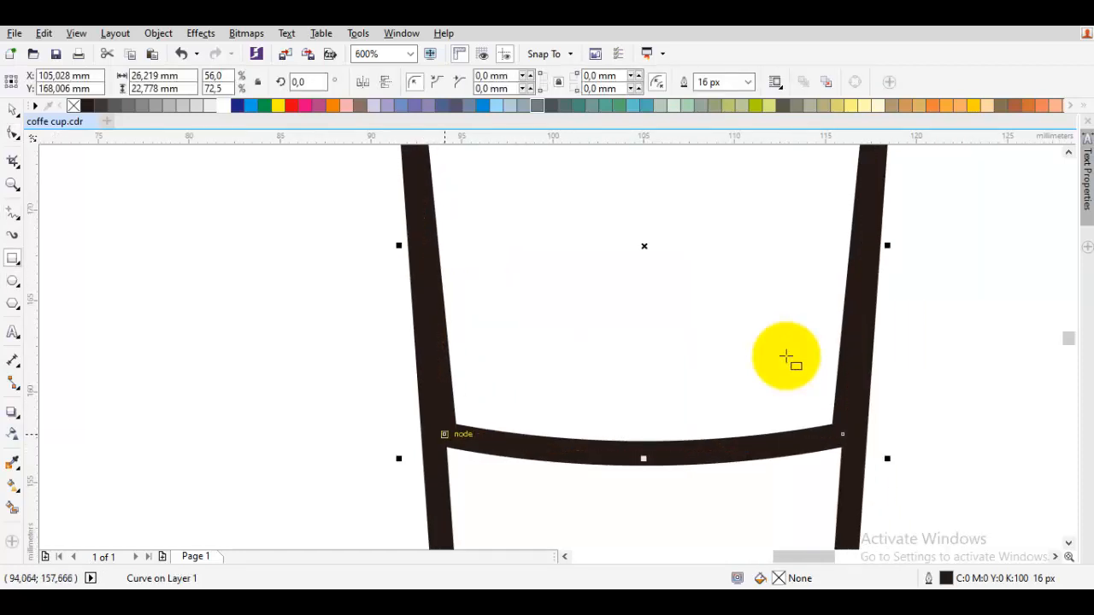
{"action": "mouse_move", "coordinate": [444, 435]}
{"action": "left_mouse_down"}
{"action": "mouse_move", "coordinate": [669, 373]}
{"action": "mouse_move", "coordinate": [927, 250]}
{"action": "left_mouse_up"}
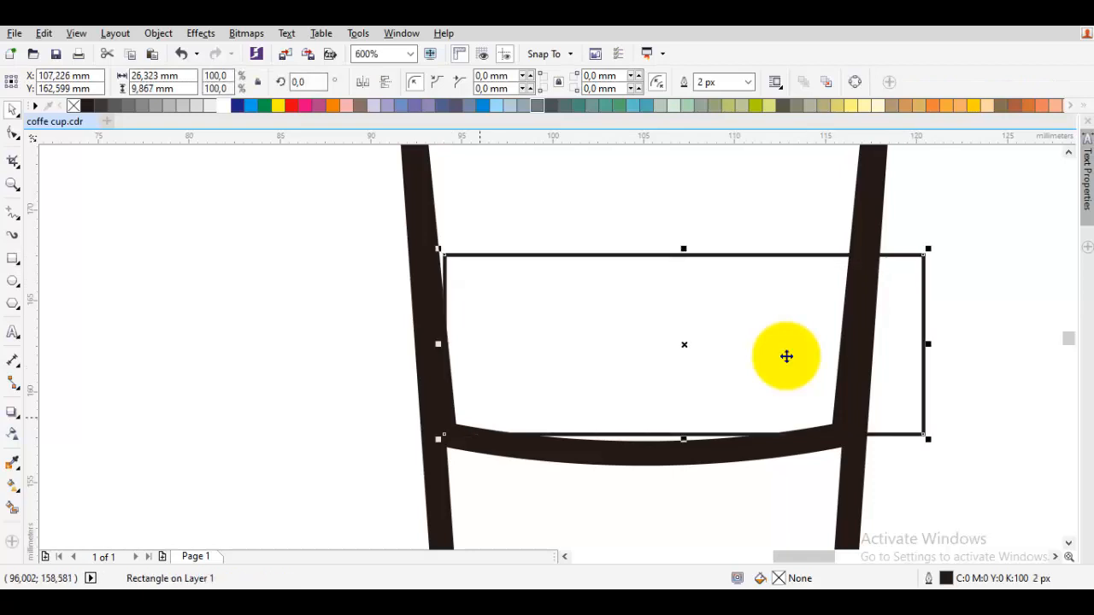
{"action": "left_click_drag", "start_coordinate": [437, 344], "coordinate": [316, 345]}
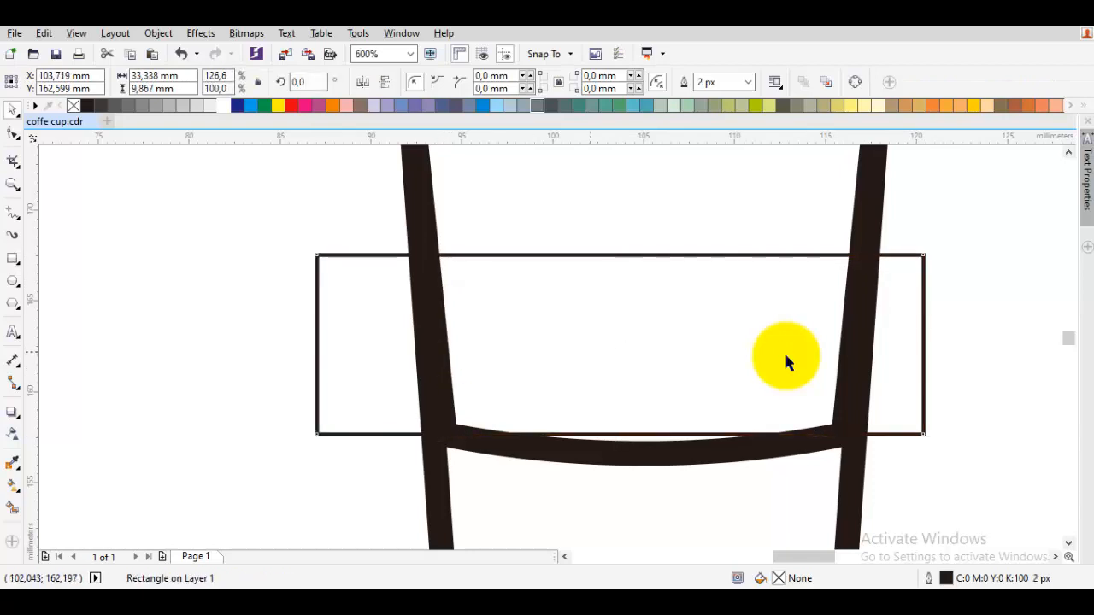
{"action": "key", "text": "F10"}
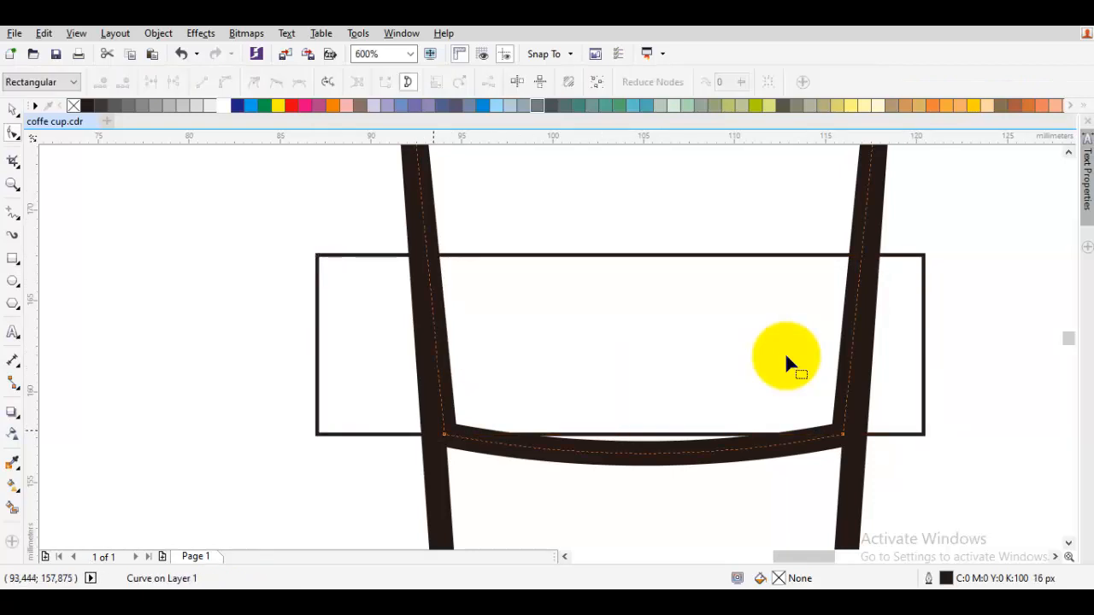
{"action": "left_click", "coordinate": [788, 363]}
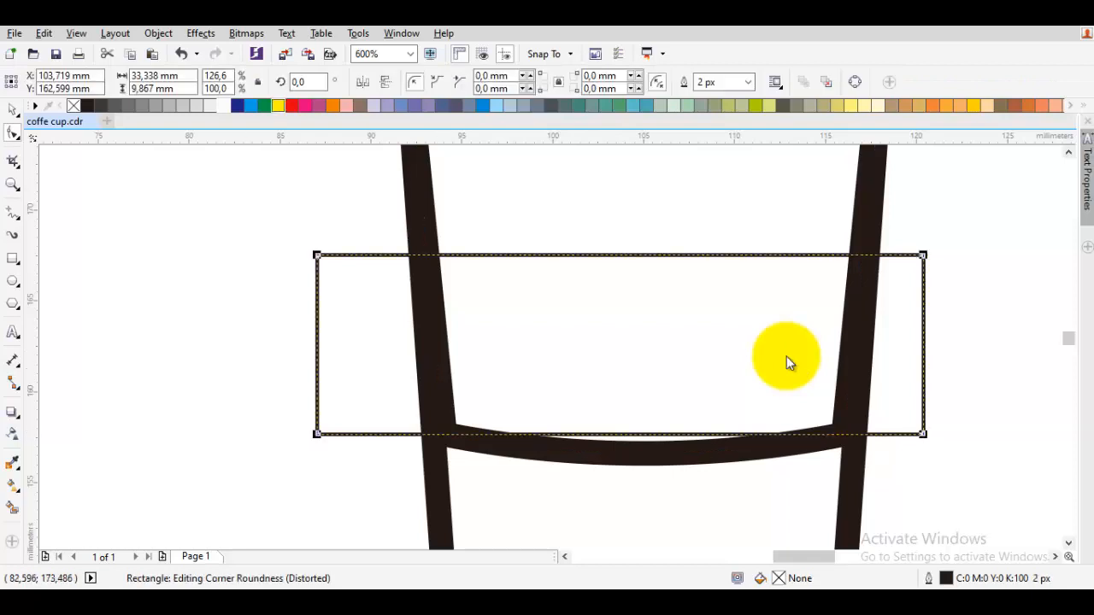
{"action": "left_click", "coordinate": [787, 363]}
- Move the inner band's two bottom corner nodes outward along the guide onto the cup's side walls
{"action": "left_click_drag", "start_coordinate": [444, 434], "coordinate": [433, 434]}
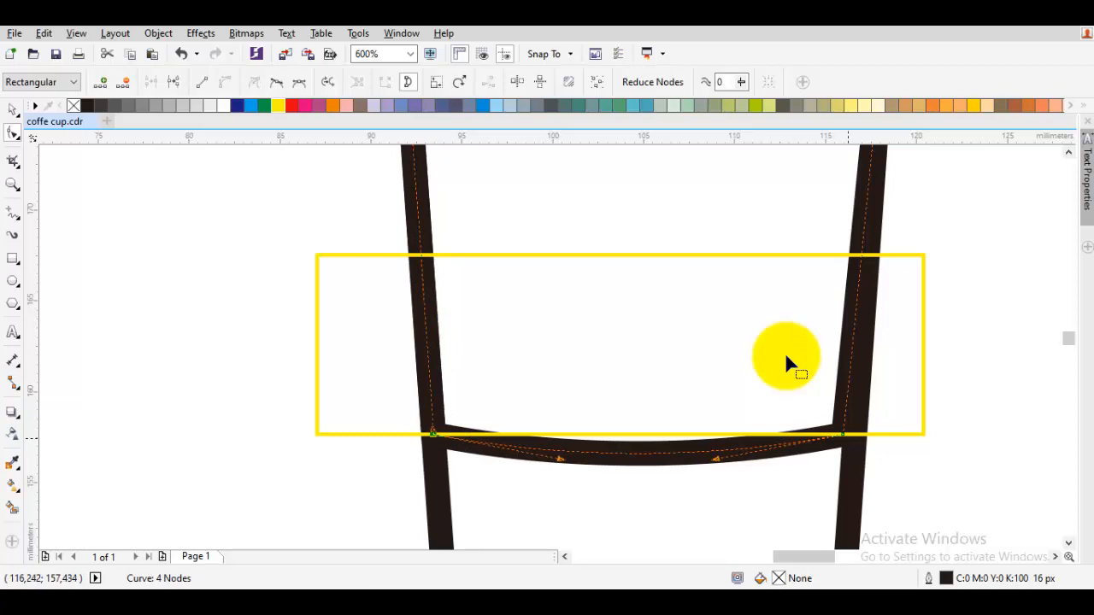
{"action": "left_click", "coordinate": [787, 363]}
{"action": "key", "text": "space"}
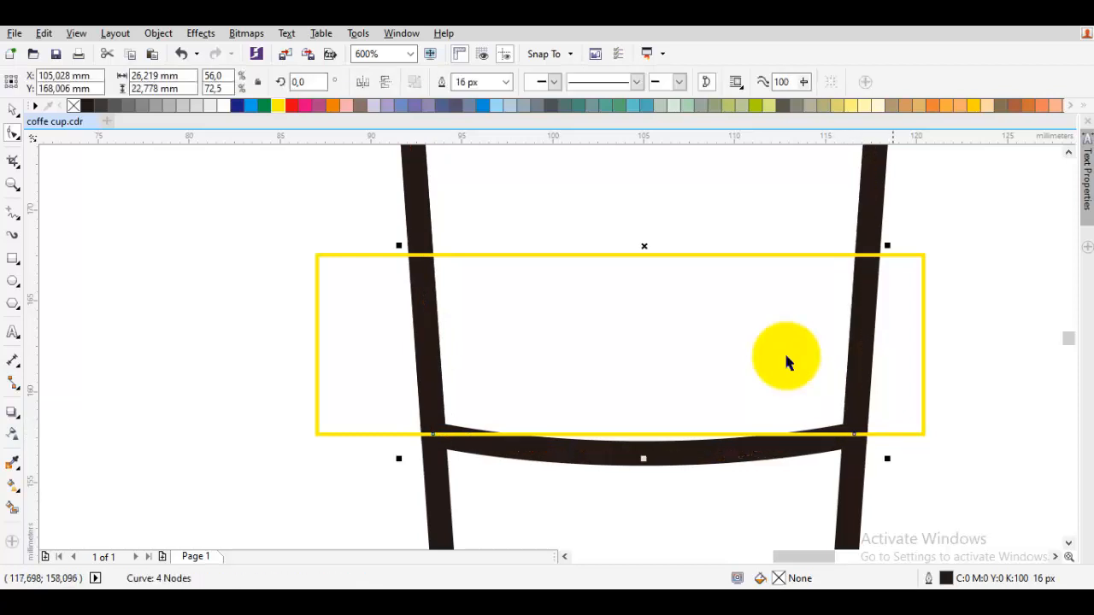
- Delete the yellow guide rectangle and check the inner band's alignment with the cup walls
{"action": "left_click", "coordinate": [787, 356]}
{"action": "scroll", "coordinate": [786, 356], "scroll_direction": "down", "scroll_amount": 4}
{"action": "scroll", "coordinate": [786, 357], "scroll_direction": "up", "scroll_amount": 3}
{"action": "left_click", "coordinate": [786, 359]}
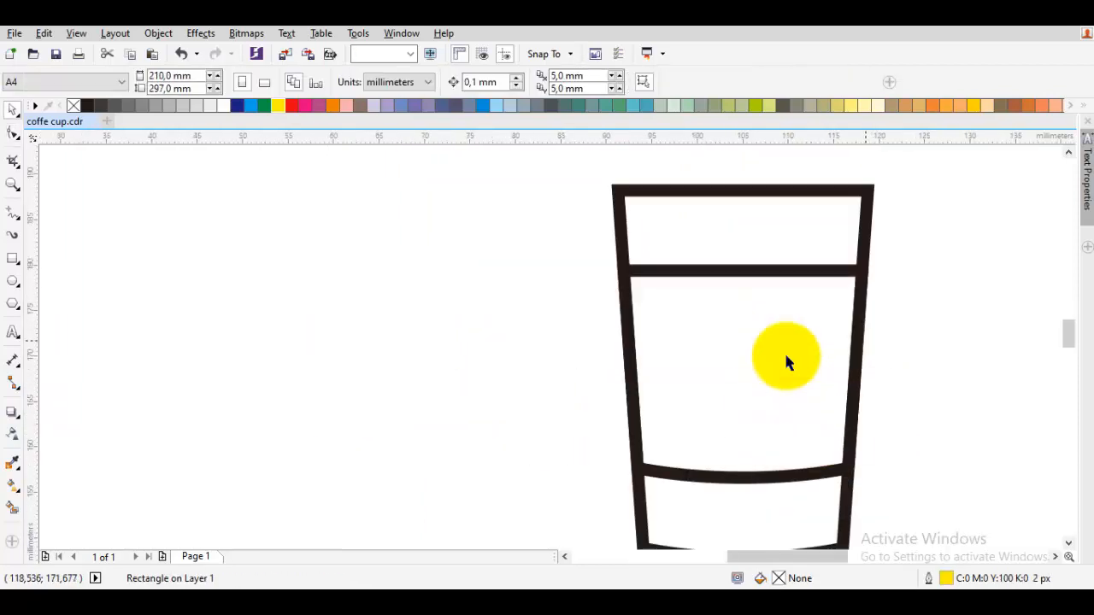
{"action": "scroll", "coordinate": [787, 363], "scroll_direction": "up", "scroll_amount": 2}
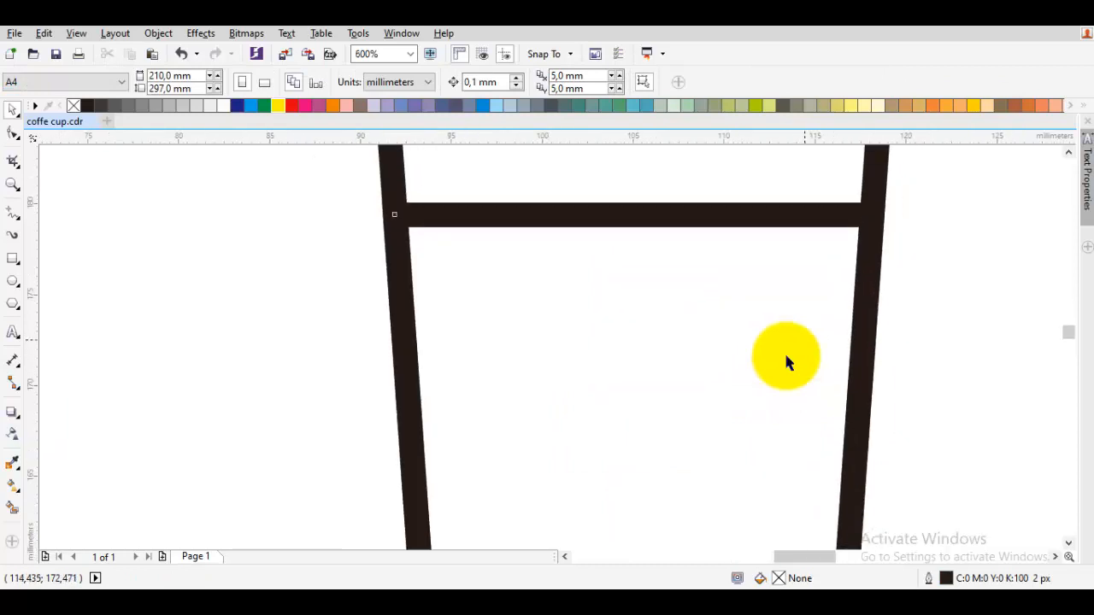
{"action": "left_click", "coordinate": [786, 357]}
{"action": "scroll", "coordinate": [786, 356], "scroll_direction": "down", "scroll_amount": 1}
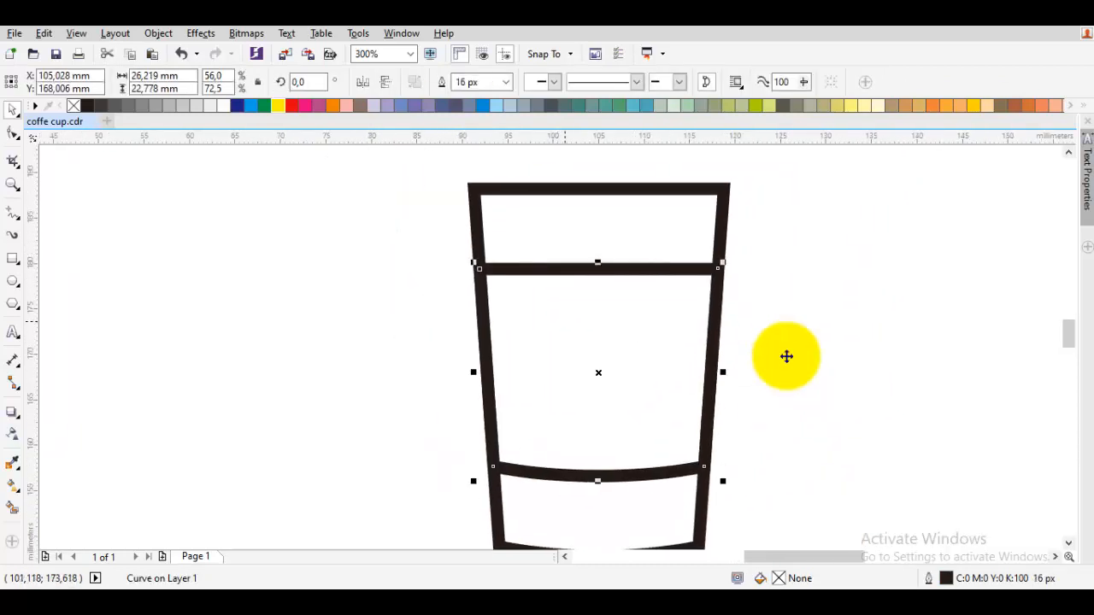
- Draw a rim rectangle about 30 mm wide and 3.7 mm tall, centred on the midpoint of the cup's top edge
{"action": "left_click_drag", "start_coordinate": [786, 356], "coordinate": [780, 389]}
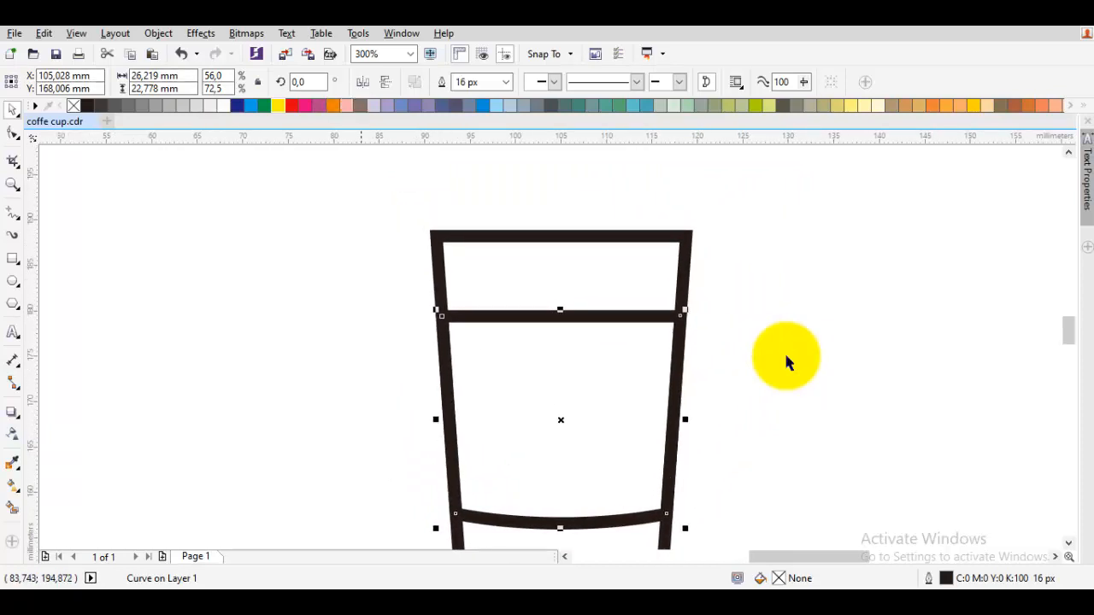
{"action": "left_click", "coordinate": [786, 356]}
{"action": "mouse_move", "coordinate": [786, 357]}
{"action": "left_mouse_down"}
{"action": "mouse_move", "coordinate": [799, 344]}
{"action": "mouse_move", "coordinate": [753, 389]}
{"action": "mouse_move", "coordinate": [784, 356]}
{"action": "left_mouse_up"}
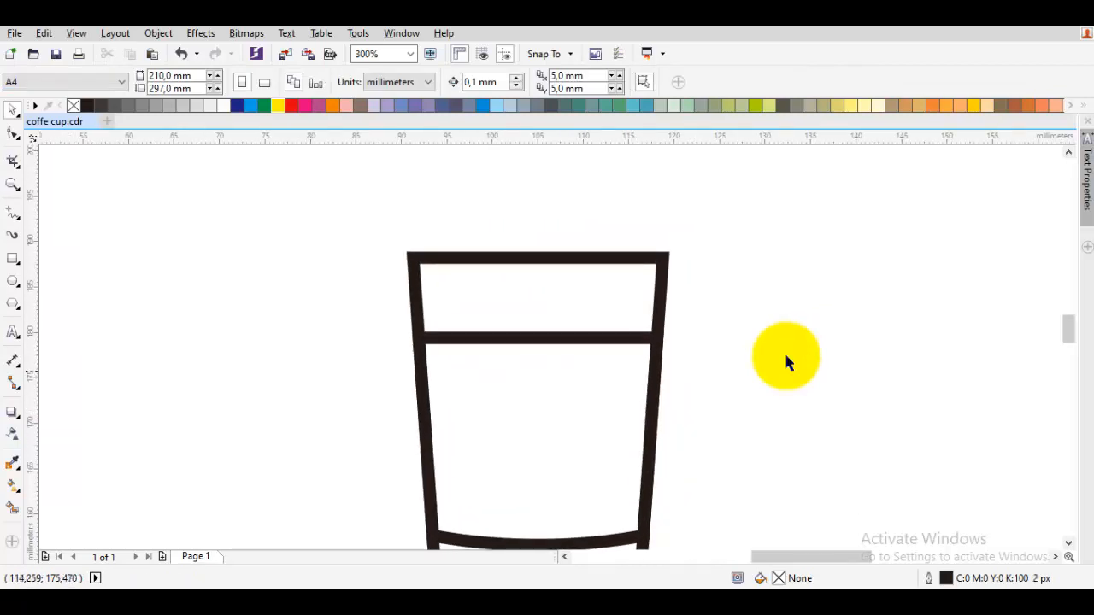
{"action": "key", "text": "F3"}
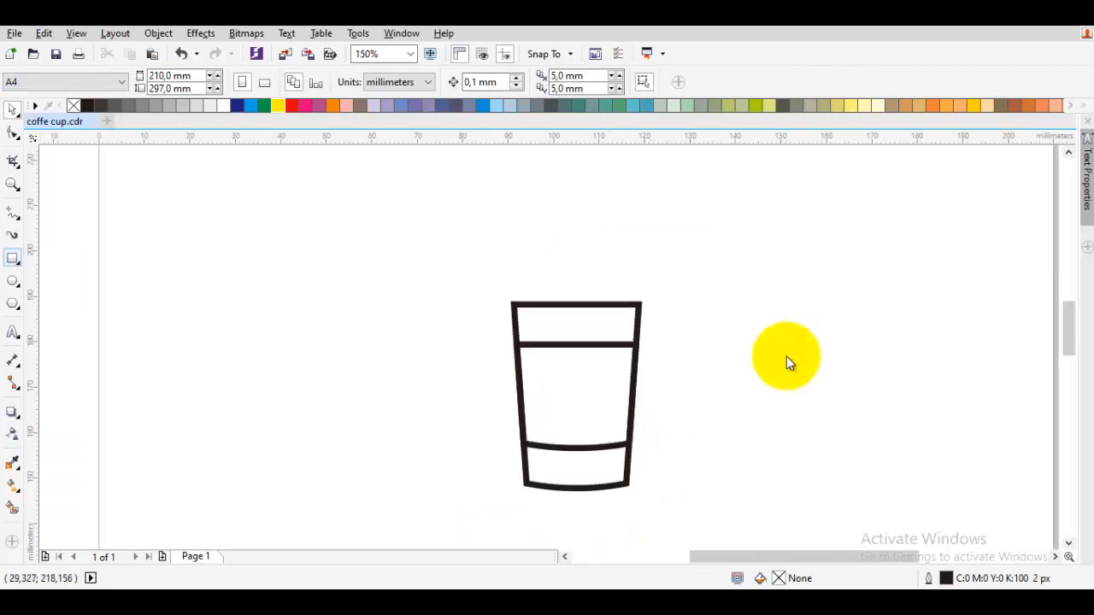
{"action": "key", "text": "F6"}
{"action": "scroll", "coordinate": [787, 356], "scroll_direction": "up", "scroll_amount": 2}
{"action": "left_click_drag", "start_coordinate": [786, 356], "coordinate": [960, 302]}
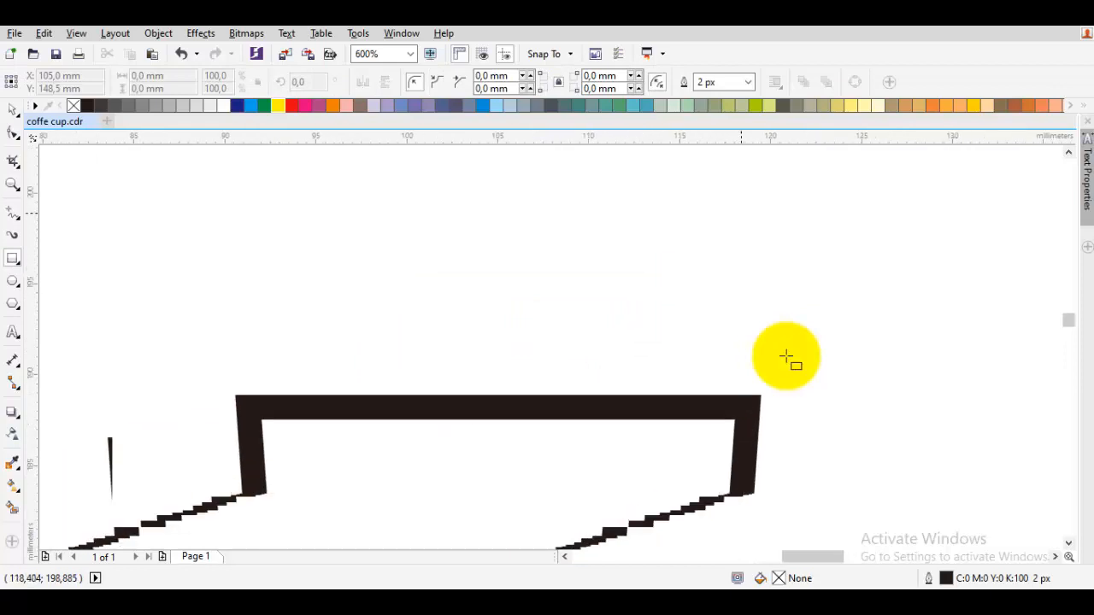
{"action": "left_click_drag", "start_coordinate": [786, 356], "coordinate": [825, 250]}
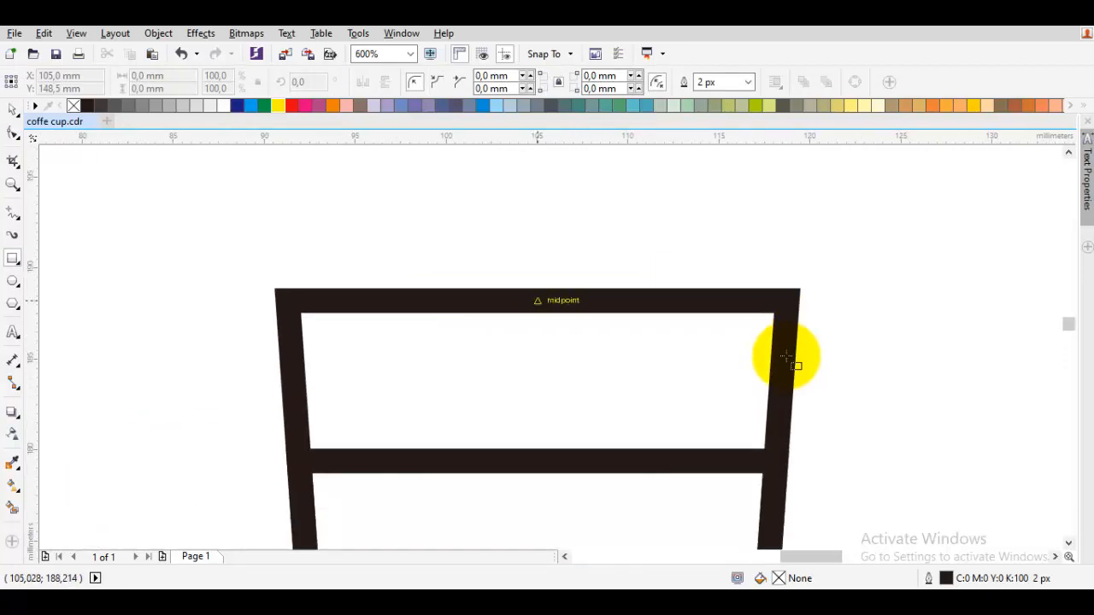
{"action": "left_click_drag", "start_coordinate": [537, 300], "coordinate": [812, 267]}
{"action": "key", "text": "space"}
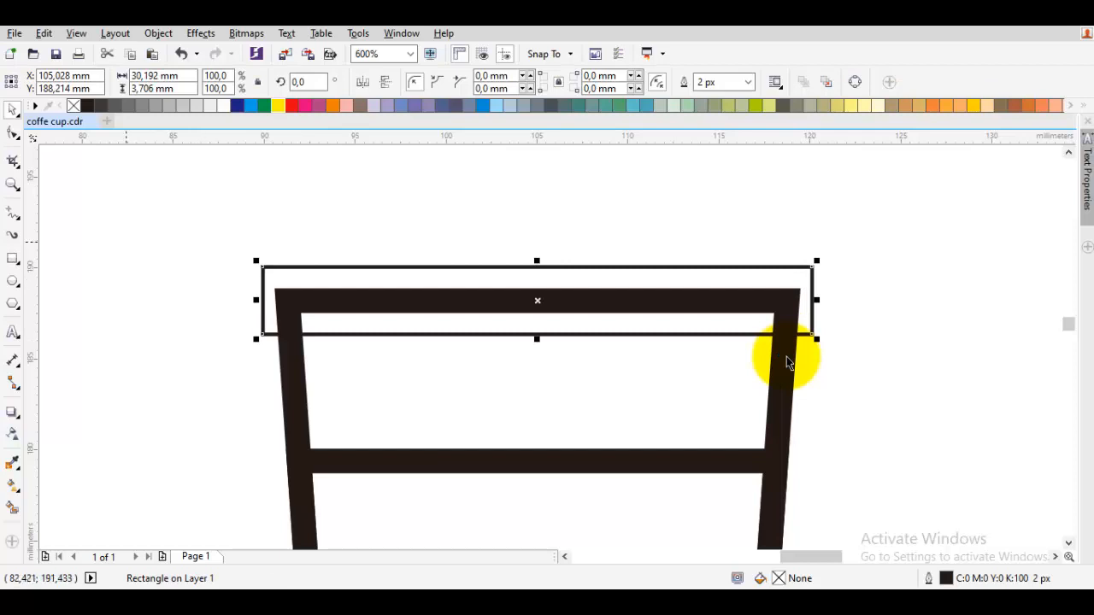
- Set the rim rectangle's outline width to 10 px
{"action": "key", "text": "F5"}
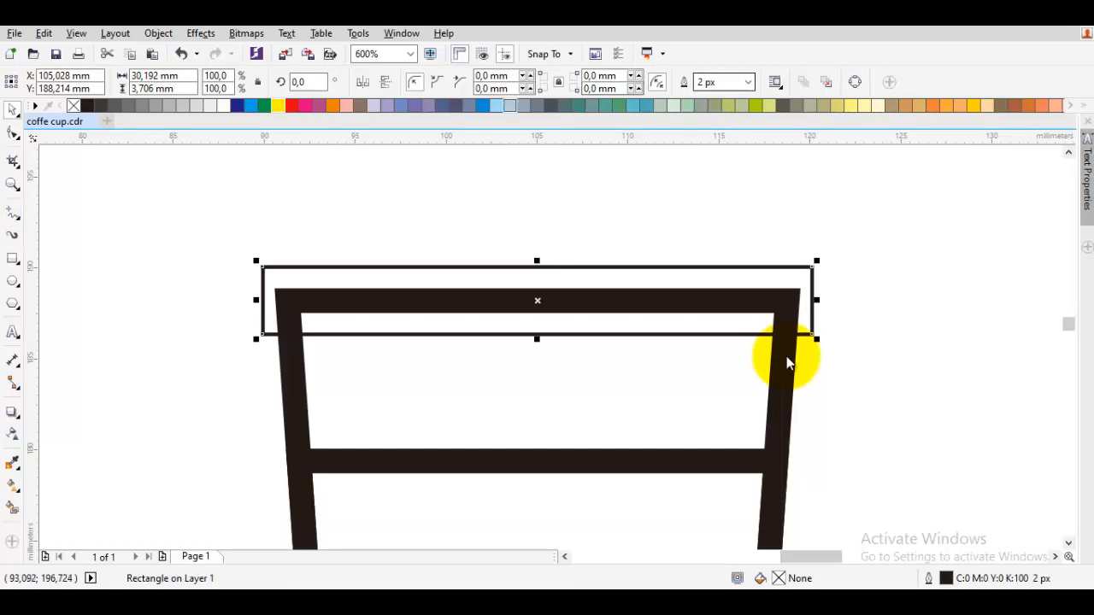
{"action": "left_click", "coordinate": [748, 82]}
{"action": "key", "text": "Return"}
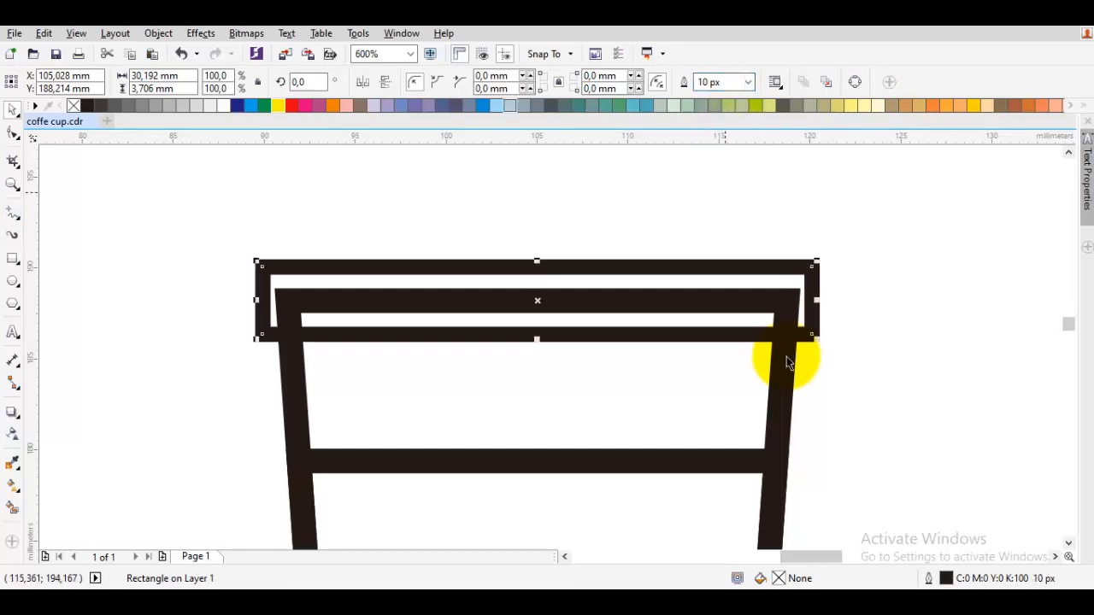
- Convert the rim rectangle to curves and move it down so its top edge aligns with the cup's top edge
{"action": "key", "text": "Escape"}
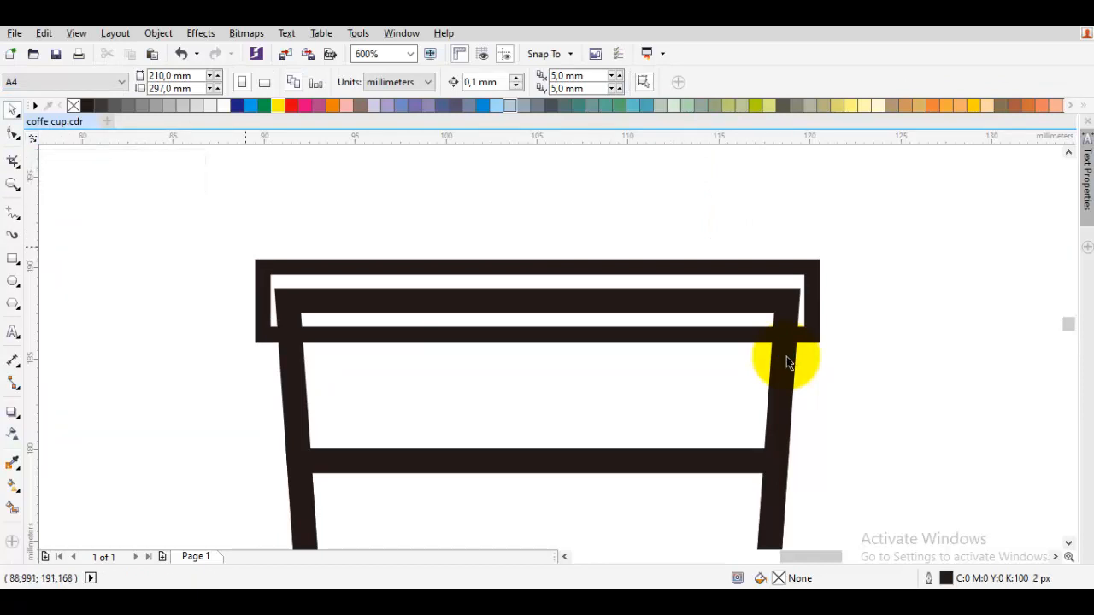
{"action": "left_click", "coordinate": [786, 357]}
{"action": "right_click", "coordinate": [277, 272]}
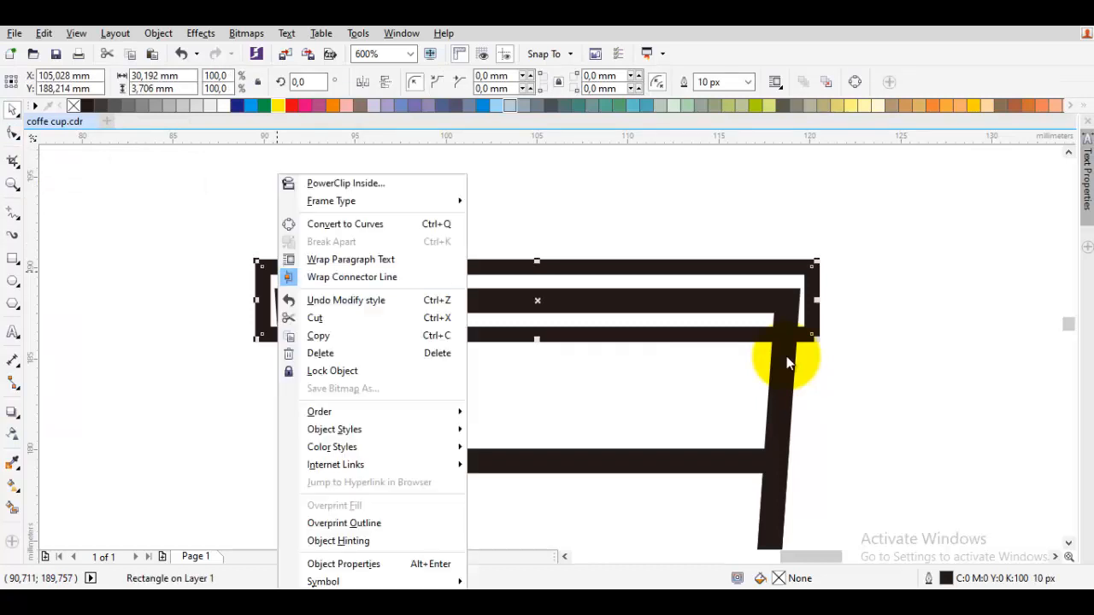
{"action": "left_click", "coordinate": [325, 220]}
{"action": "left_click", "coordinate": [301, 219]}
{"action": "left_click", "coordinate": [787, 356]}
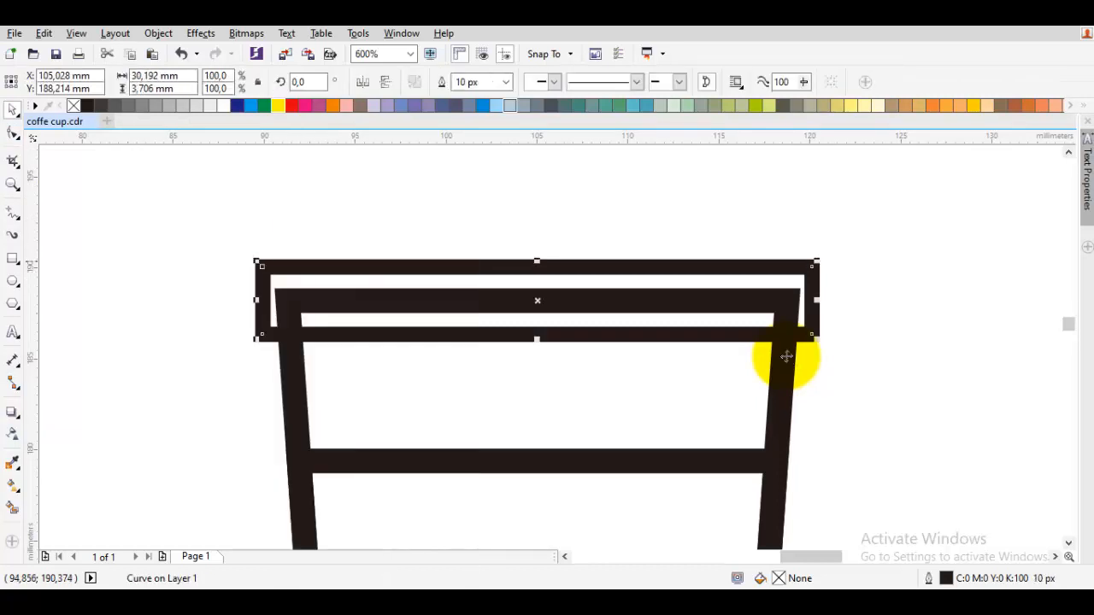
{"action": "mouse_move", "coordinate": [787, 355]}
{"action": "left_mouse_down"}
{"action": "mouse_move", "coordinate": [786, 383]}
{"action": "mouse_move", "coordinate": [786, 356]}
{"action": "left_mouse_up"}
{"action": "key", "text": "Escape"}
- Move the rim's two top corner nodes horizontally inward onto the cup's top corners to form a trapezoid
{"action": "scroll", "coordinate": [268, 302], "scroll_direction": "up", "scroll_amount": 1}
{"action": "double_click", "coordinate": [268, 301]}
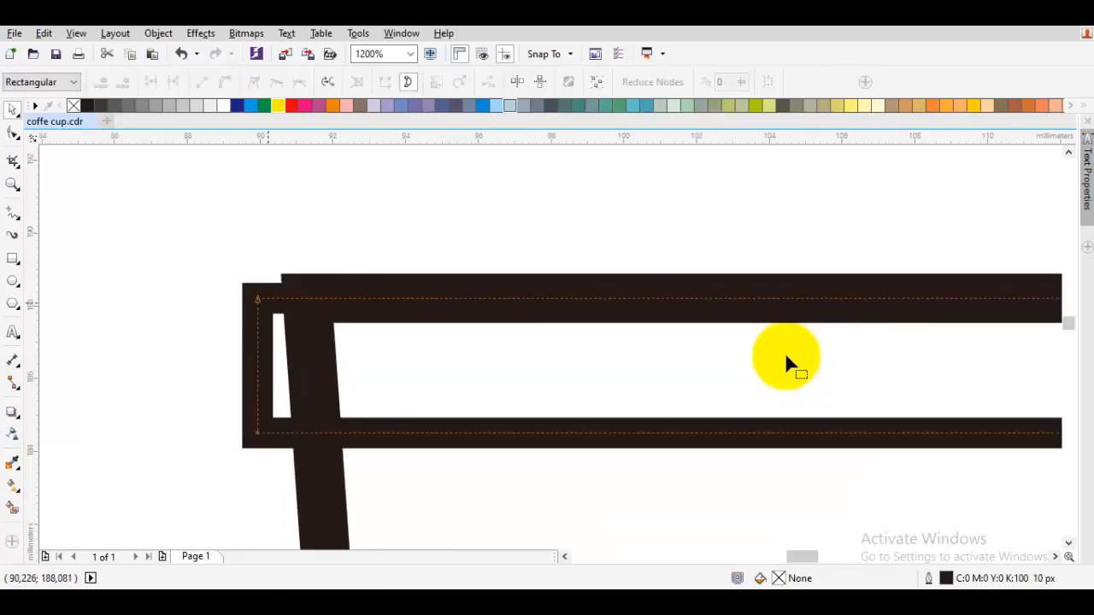
{"action": "left_click_drag", "start_coordinate": [259, 299], "coordinate": [308, 299]}
{"action": "scroll", "coordinate": [324, 292], "scroll_direction": "down", "scroll_amount": 2}
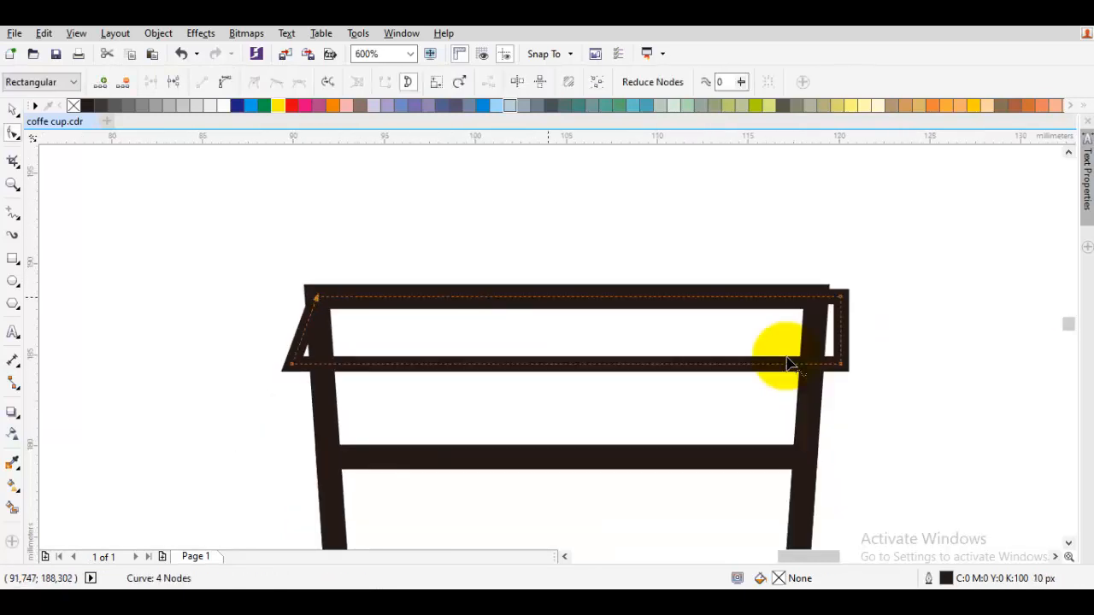
{"action": "scroll", "coordinate": [575, 290], "scroll_direction": "up", "scroll_amount": 1}
{"action": "left_click_drag", "start_coordinate": [592, 302], "coordinate": [567, 302]}
{"action": "key", "text": "space"}
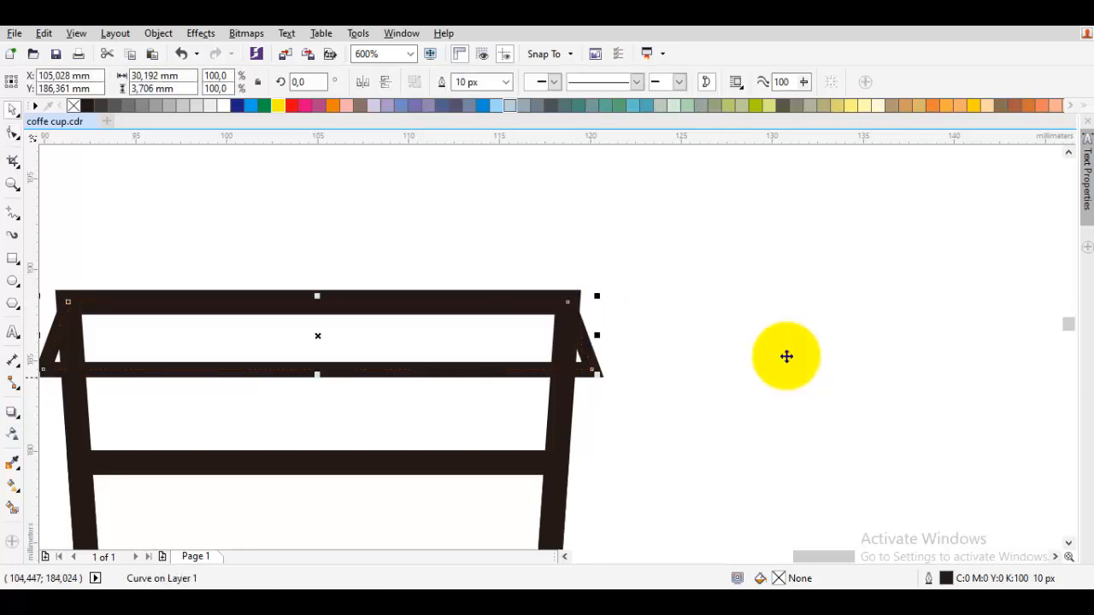
- Stretch the rim trapezoid to about 5 mm tall and nudge it upward so it straddles the cup's top edge
{"action": "mouse_move", "coordinate": [318, 377]}
{"action": "left_mouse_down"}
{"action": "mouse_move", "coordinate": [318, 390]}
{"action": "mouse_move", "coordinate": [318, 361]}
{"action": "left_mouse_up"}
{"action": "key", "text": "Up"}
{"action": "key", "text": "Up"}
{"action": "key", "text": "Up"}
{"action": "key", "text": "Up"}
{"action": "key", "text": "Up"}
{"action": "key", "text": "Up"}
{"action": "key", "text": "Up"}
{"action": "key", "text": "Up"}
{"action": "key", "text": "Up"}
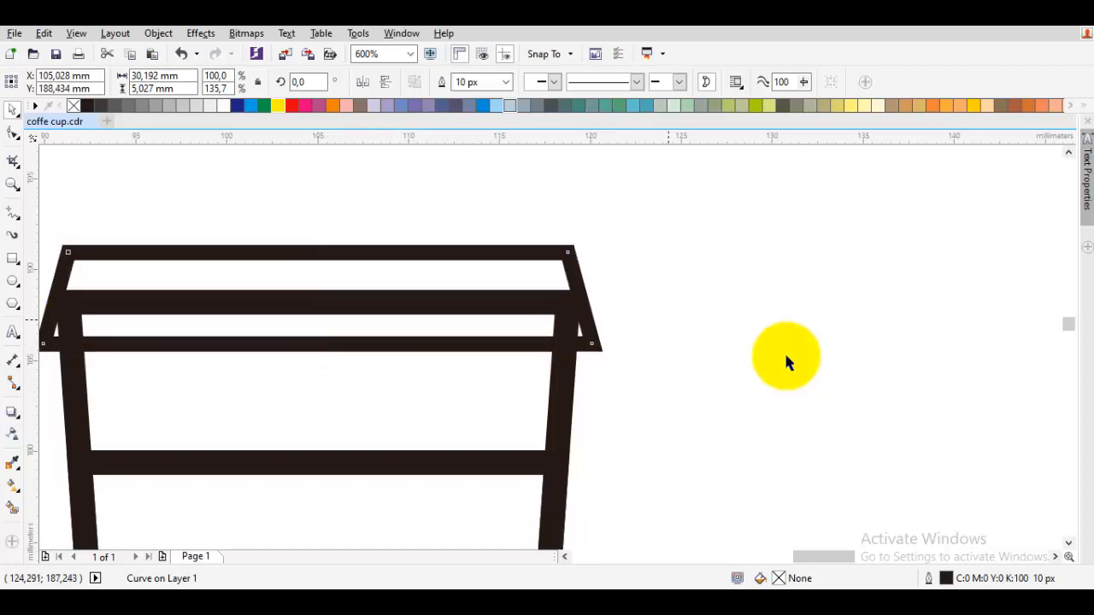
- Lower the rim trapezoid's top edge and widen it symmetrically, making it about 32.2 mm wide and 4 mm tall
{"action": "left_click", "coordinate": [786, 356]}
{"action": "scroll", "coordinate": [787, 356], "scroll_direction": "down", "scroll_amount": 1}
{"action": "scroll", "coordinate": [786, 363], "scroll_direction": "up", "scroll_amount": 1}
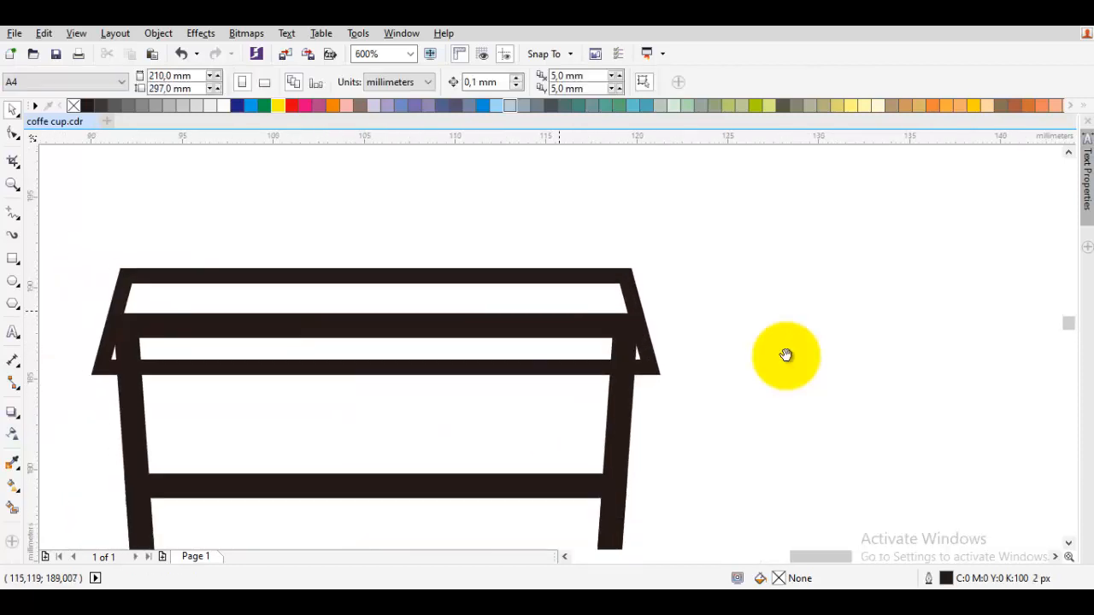
{"action": "left_click_drag", "start_coordinate": [786, 357], "coordinate": [812, 364]}
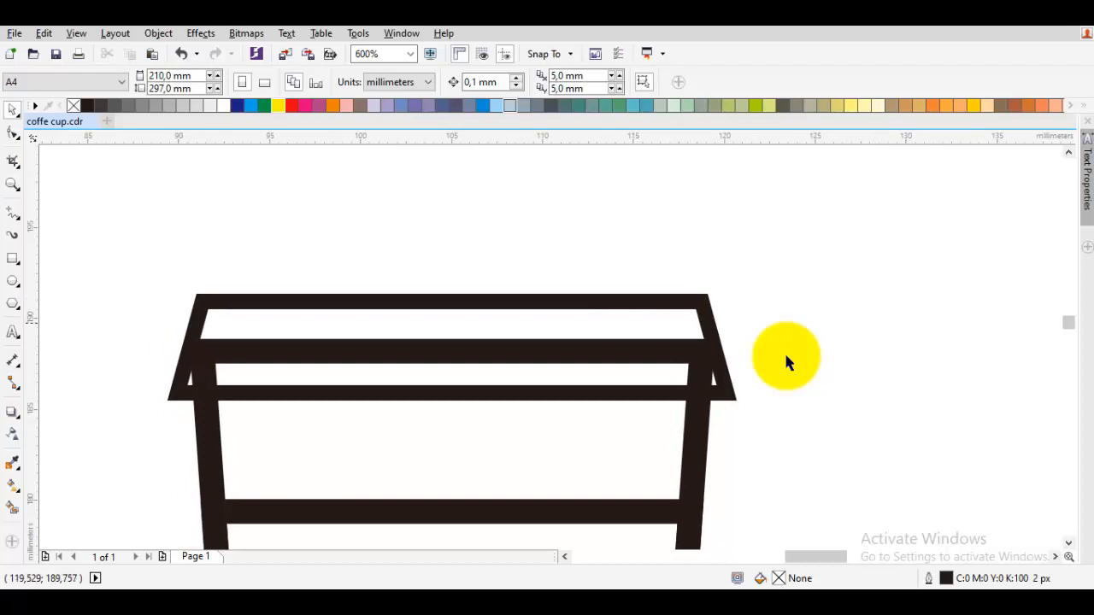
{"action": "left_click_drag", "start_coordinate": [522, 317], "coordinate": [524, 318]}
{"action": "left_click", "coordinate": [489, 302]}
{"action": "left_click_drag", "start_coordinate": [453, 297], "coordinate": [454, 315]}
{"action": "left_click_drag", "start_coordinate": [733, 356], "coordinate": [756, 356]}
{"action": "left_click", "coordinate": [787, 363]}
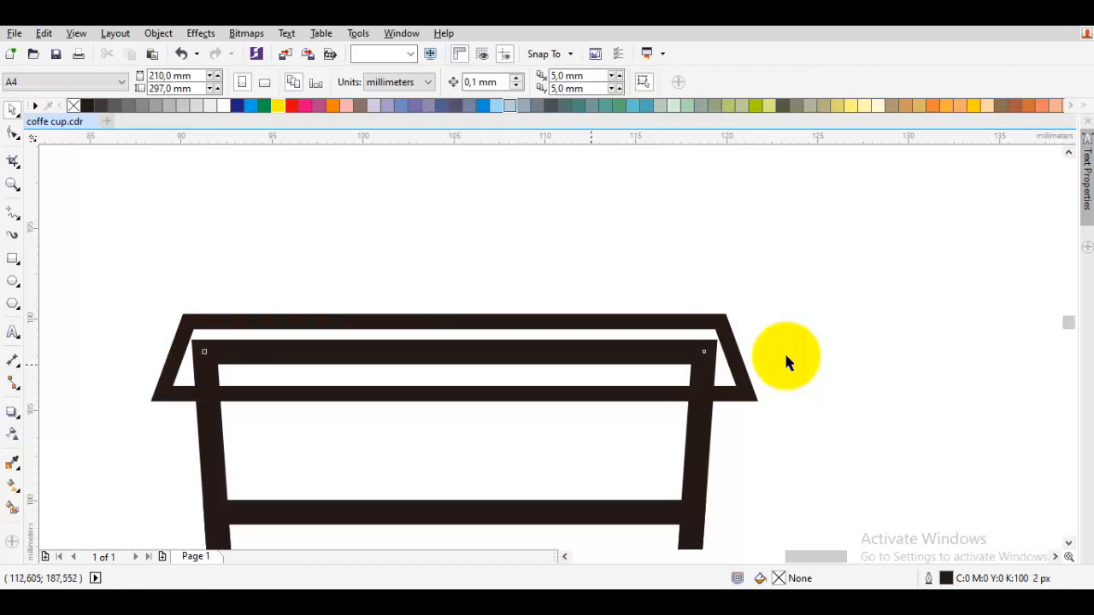
- Duplicate the rim trapezoid directly above itself and narrow the copy symmetrically to about 26.1 mm wide
{"action": "left_click", "coordinate": [590, 361]}
{"action": "left_click_drag", "start_coordinate": [555, 391], "coordinate": [554, 318]}
{"action": "right_click", "coordinate": [554, 319]}
{"action": "left_click_drag", "start_coordinate": [753, 286], "coordinate": [696, 285]}
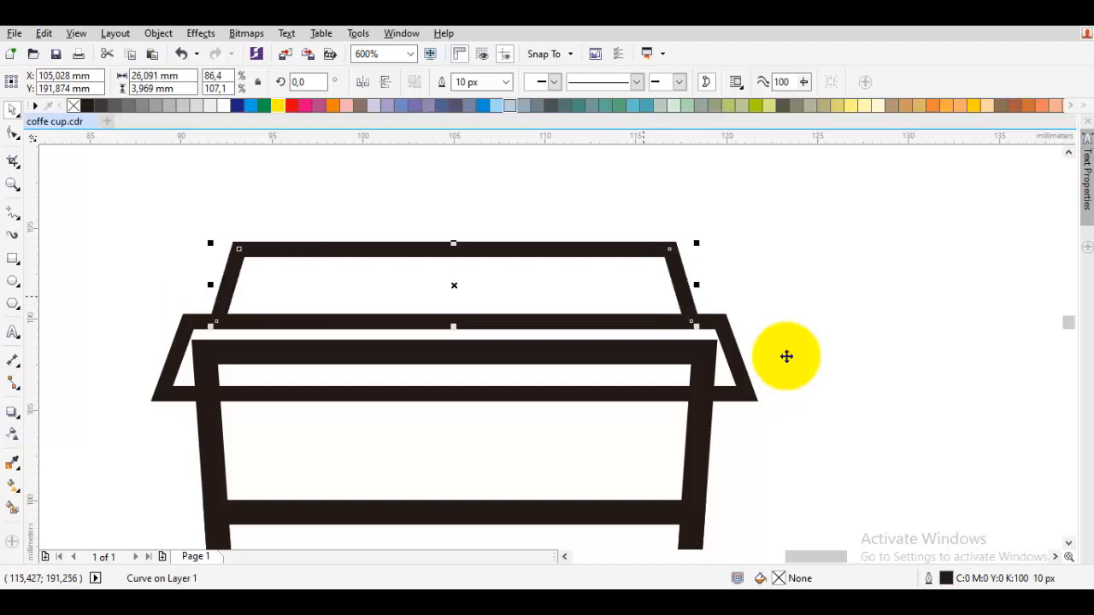
- Send the upper lid piece to the back of the layer and resize it to about 5.5 mm tall, with its base behind the rim
{"action": "right_click", "coordinate": [644, 297]}
{"action": "mouse_move", "coordinate": [701, 412]}
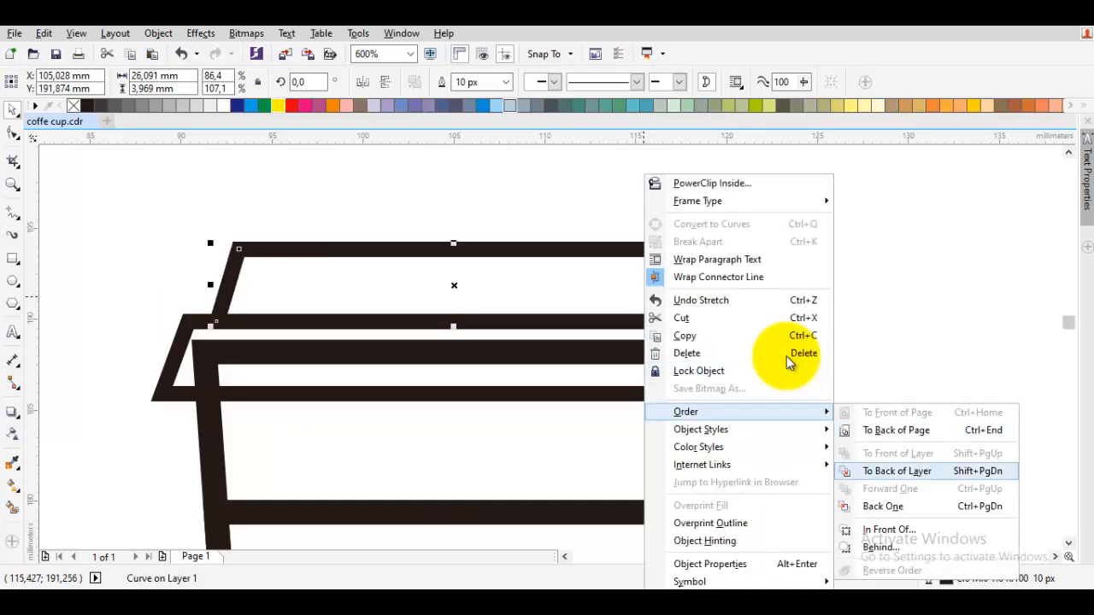
{"action": "left_click", "coordinate": [897, 471]}
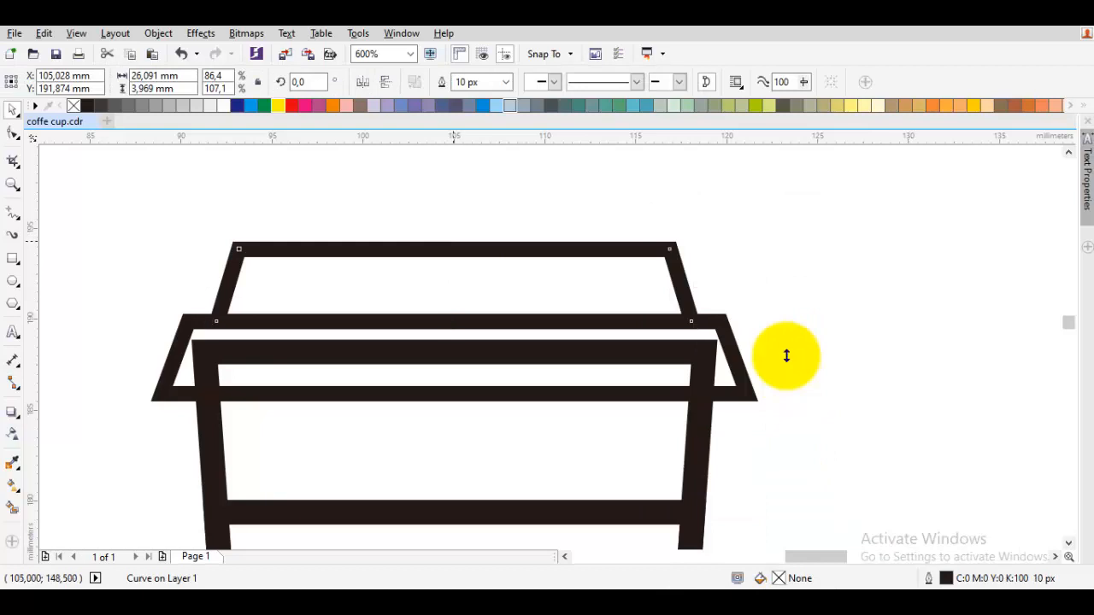
{"action": "left_click_drag", "start_coordinate": [454, 242], "coordinate": [454, 229]}
{"action": "mouse_move", "coordinate": [456, 286]}
{"action": "left_mouse_down"}
{"action": "mouse_move", "coordinate": [457, 320]}
{"action": "mouse_move", "coordinate": [435, 261]}
{"action": "left_mouse_up"}
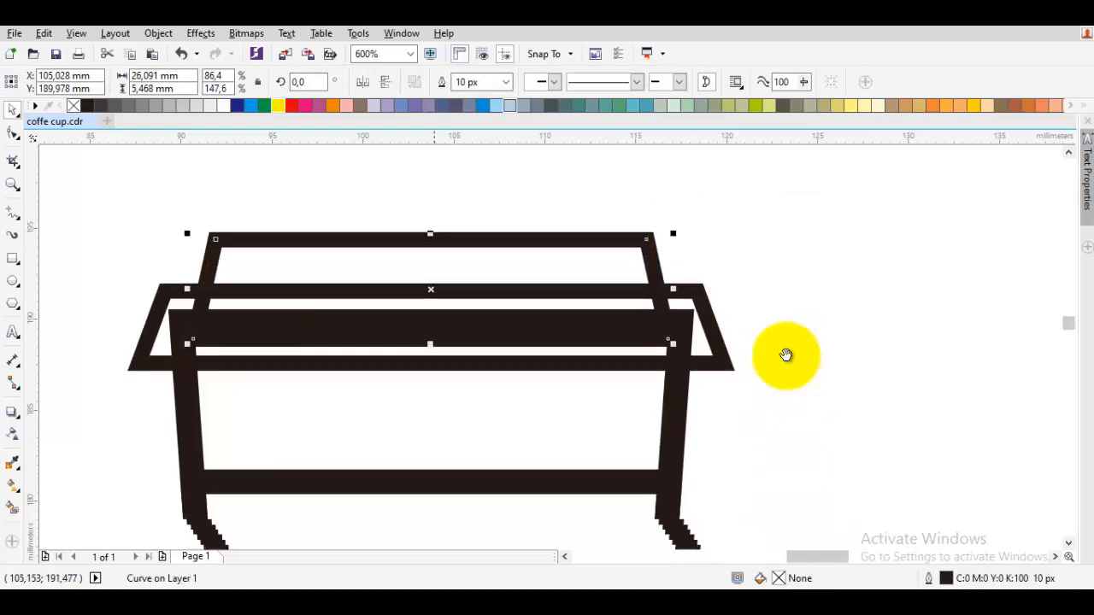
- Fill both lid trapezoids with 90% black
{"action": "scroll", "coordinate": [786, 355], "scroll_direction": "down", "scroll_amount": 2}
{"action": "left_click", "coordinate": [787, 359]}
{"action": "left_click", "coordinate": [488, 229]}
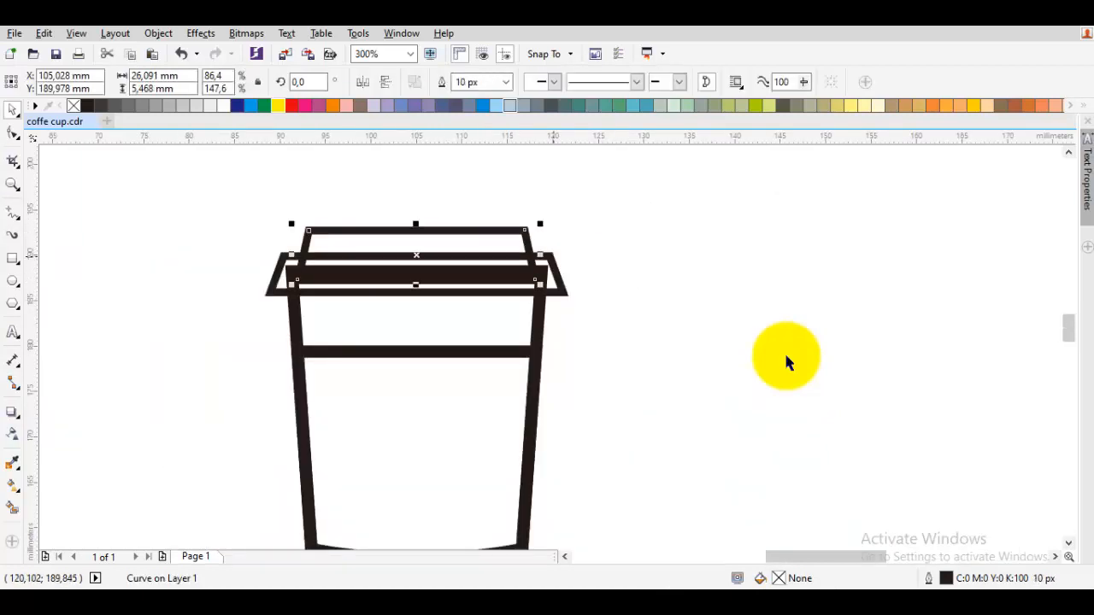
{"action": "left_click", "coordinate": [554, 264], "text": "shift"}
{"action": "left_click", "coordinate": [101, 105]}
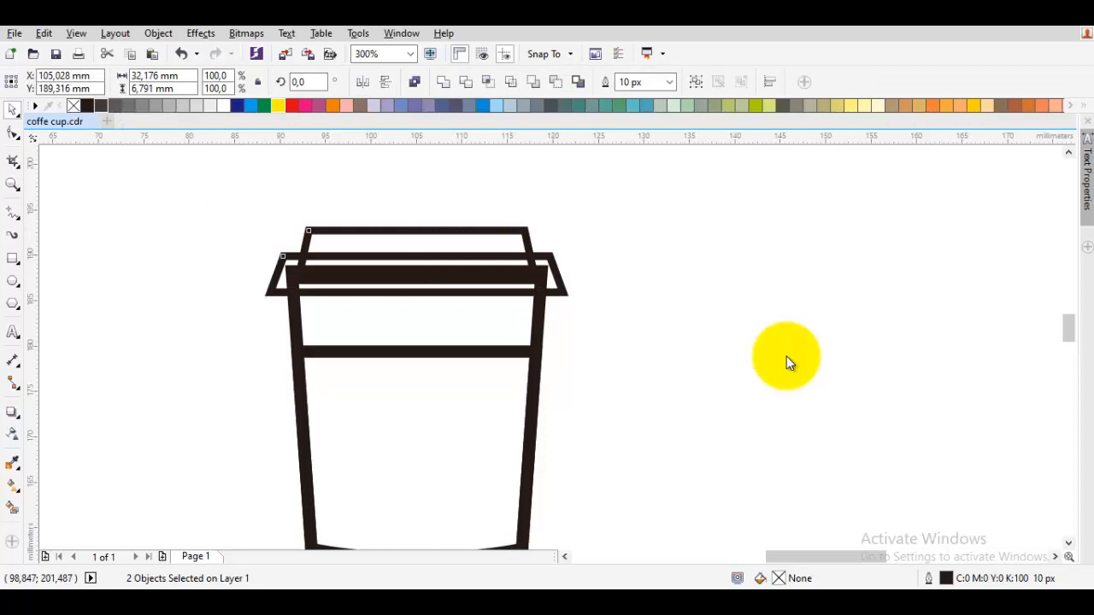
{"action": "left_click", "coordinate": [357, 195]}
{"action": "scroll", "coordinate": [355, 228], "scroll_direction": "up", "scroll_amount": 2}
{"action": "scroll", "coordinate": [363, 231], "scroll_direction": "down", "scroll_amount": 2}
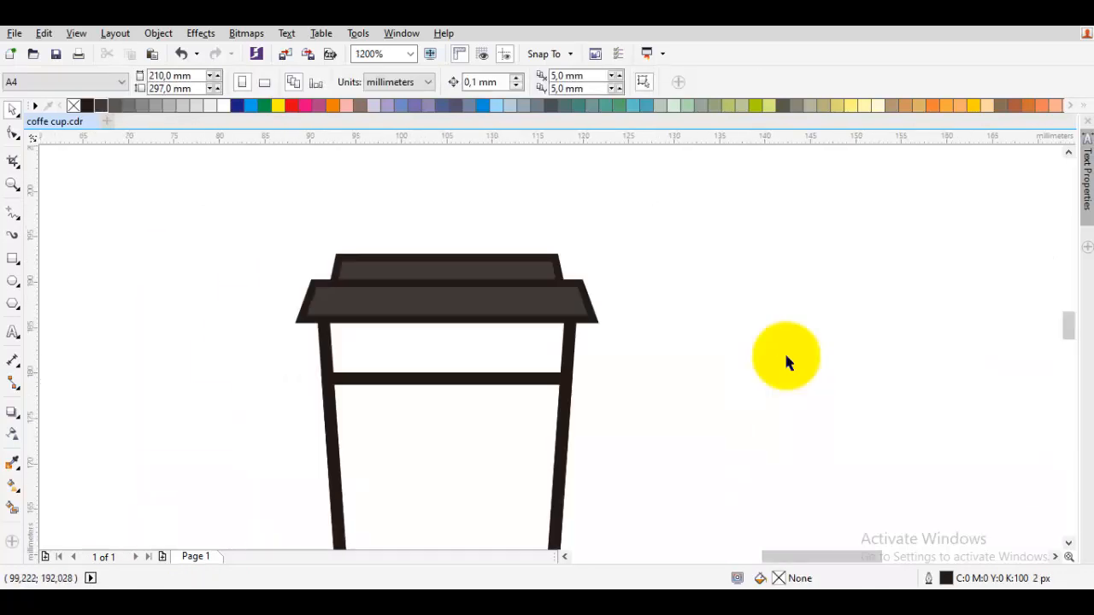
- Give the outlines of both lid trapezoids rounded corners
{"action": "scroll", "coordinate": [608, 316], "scroll_direction": "down", "scroll_amount": 1}
{"action": "left_click_drag", "start_coordinate": [345, 254], "coordinate": [669, 329]}
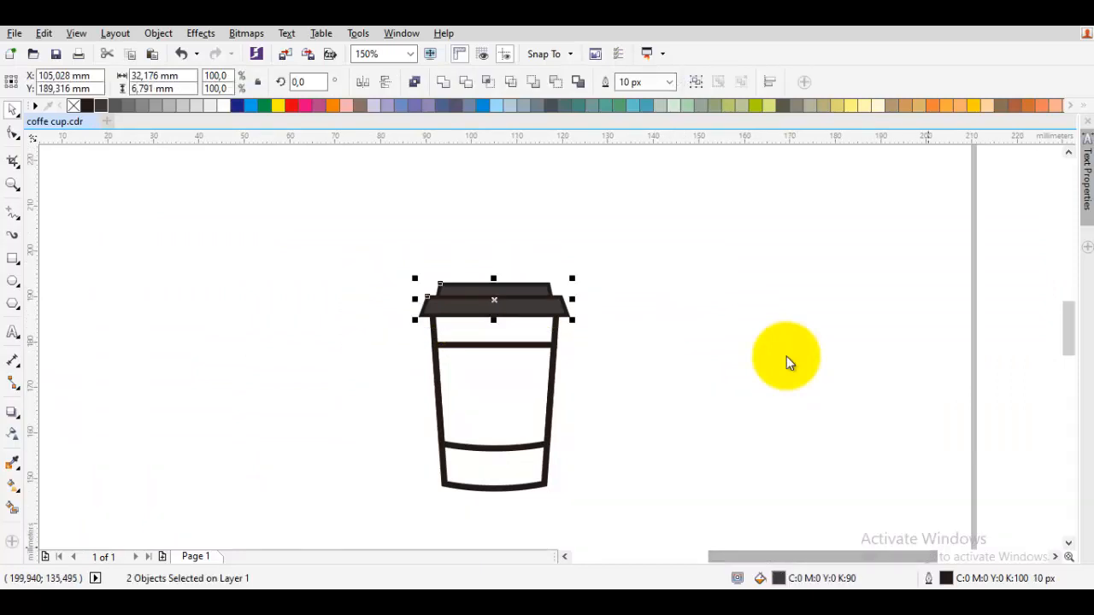
{"action": "key", "text": "F12"}
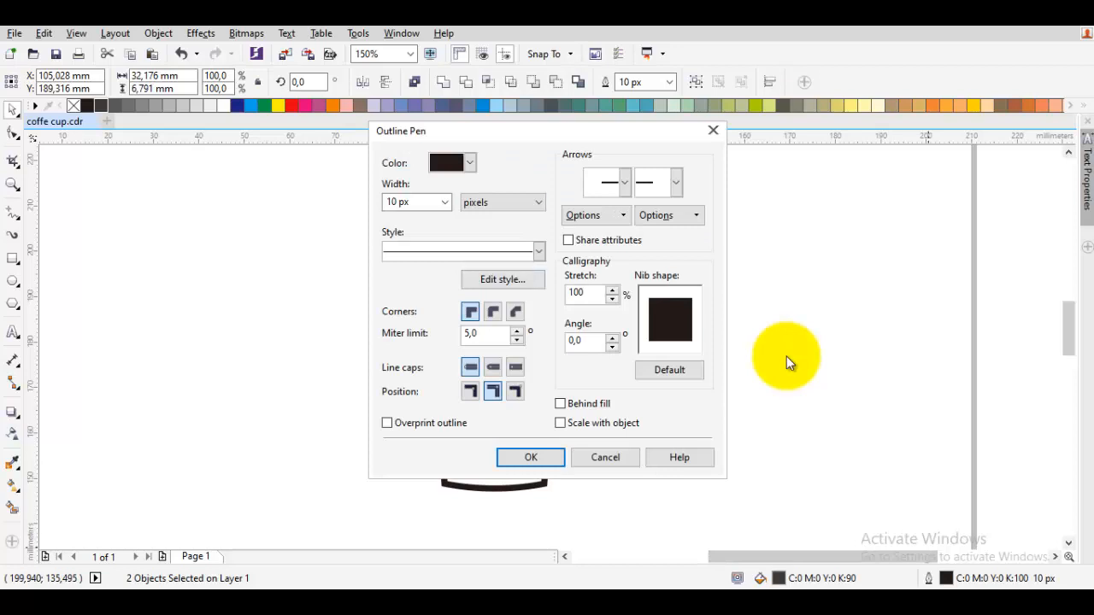
{"action": "left_click_drag", "start_coordinate": [513, 131], "coordinate": [751, 126]}
{"action": "left_click", "coordinate": [731, 306]}
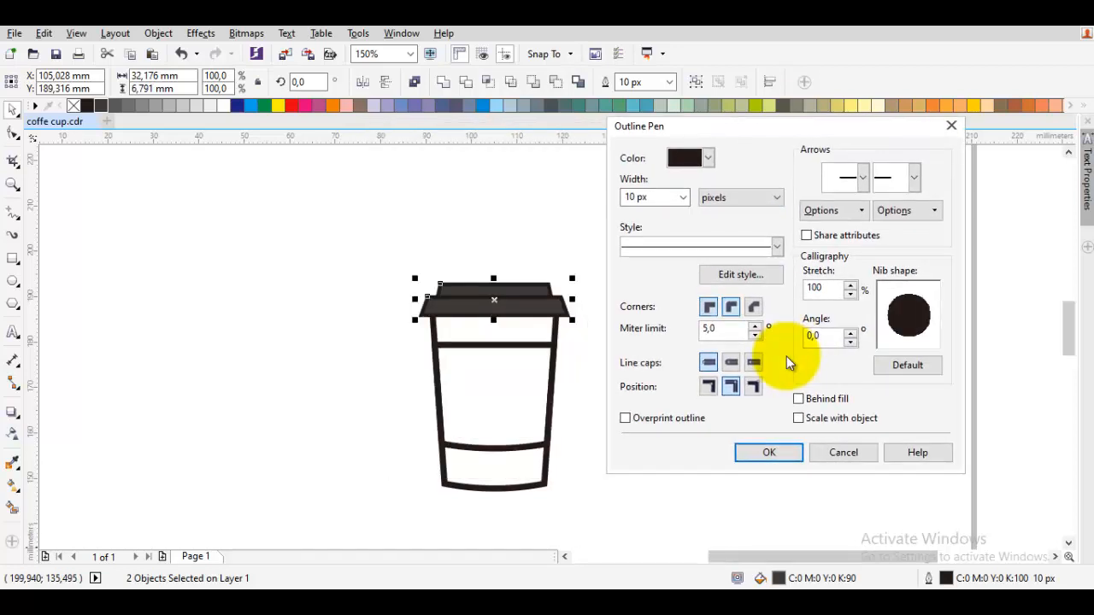
{"action": "left_click", "coordinate": [769, 453]}
{"action": "left_click", "coordinate": [636, 363]}
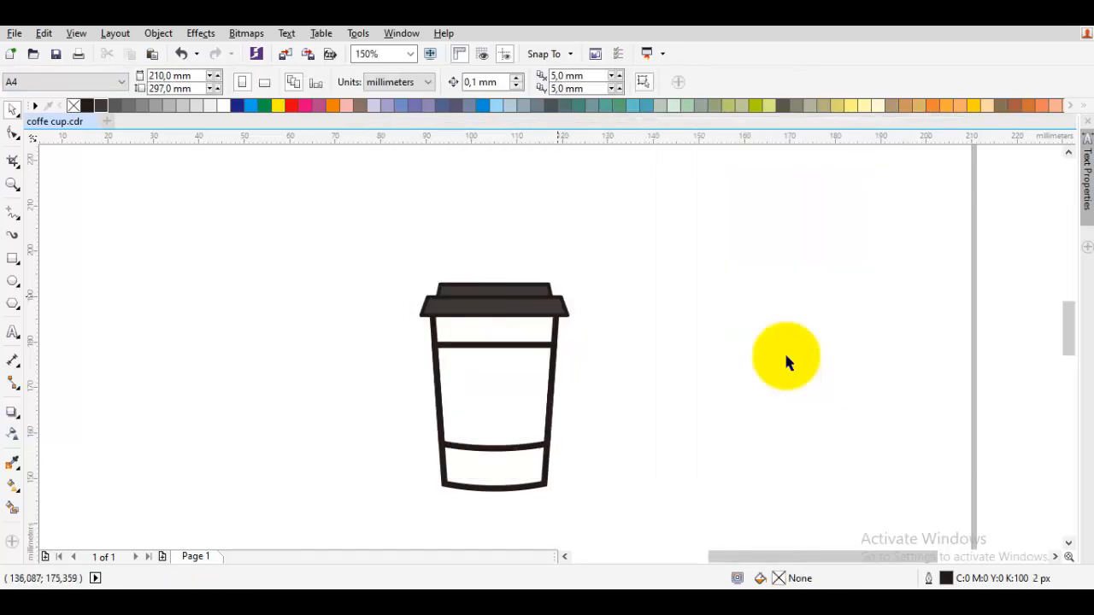
- Give the cup body's 16 px outline rounded corners and check its bottom corners
{"action": "scroll", "coordinate": [552, 299], "scroll_direction": "up", "scroll_amount": 2}
{"action": "left_click_drag", "start_coordinate": [552, 301], "coordinate": [709, 302]}
{"action": "scroll", "coordinate": [744, 308], "scroll_direction": "down", "scroll_amount": 1}
{"action": "left_click_drag", "start_coordinate": [747, 353], "coordinate": [758, 229]}
{"action": "scroll", "coordinate": [758, 231], "scroll_direction": "down", "scroll_amount": 1}
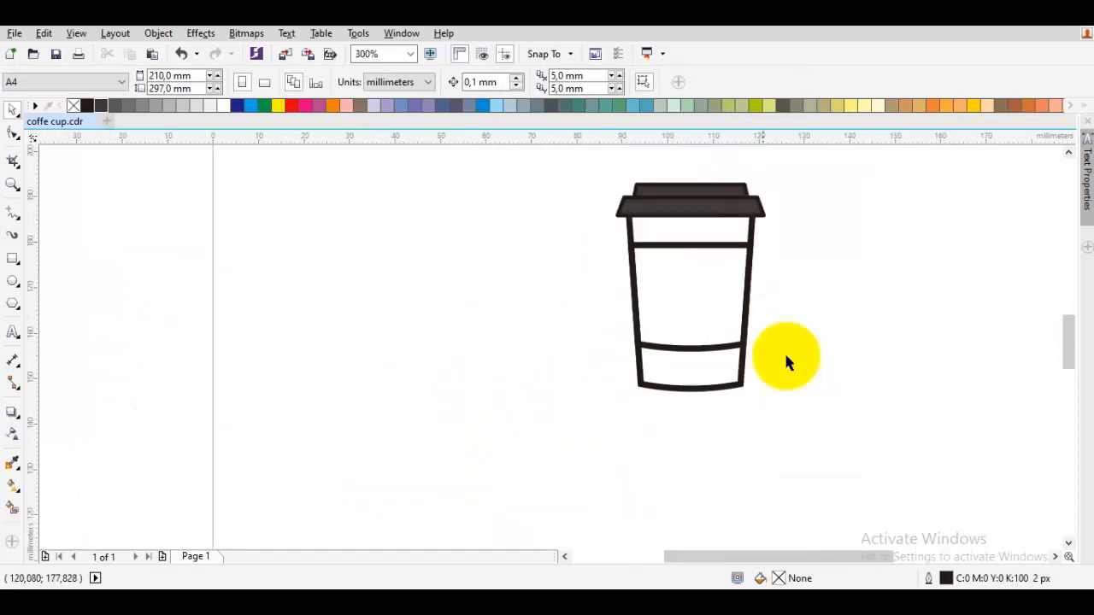
{"action": "scroll", "coordinate": [735, 372], "scroll_direction": "up", "scroll_amount": 1}
{"action": "left_click", "coordinate": [749, 384]}
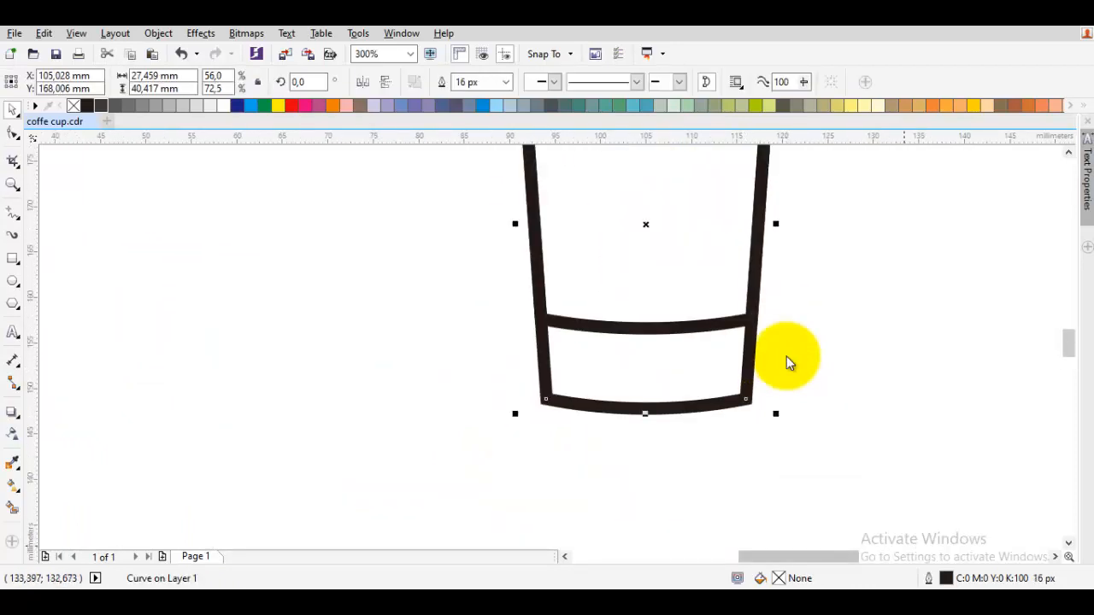
{"action": "double_click", "coordinate": [947, 578]}
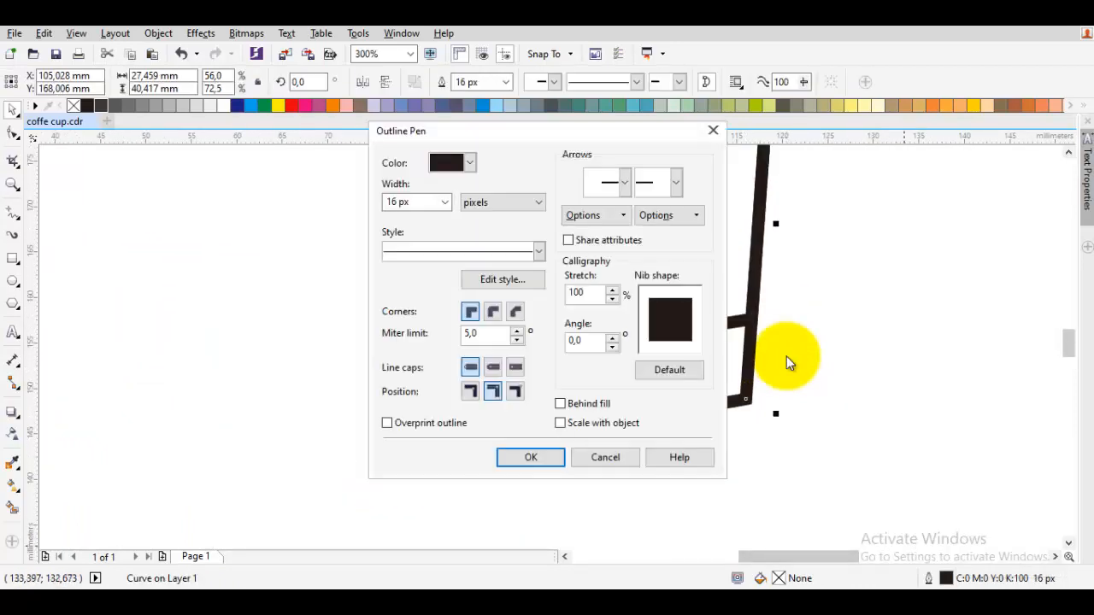
{"action": "left_click_drag", "start_coordinate": [411, 132], "coordinate": [776, 163]}
{"action": "left_click", "coordinate": [857, 343]}
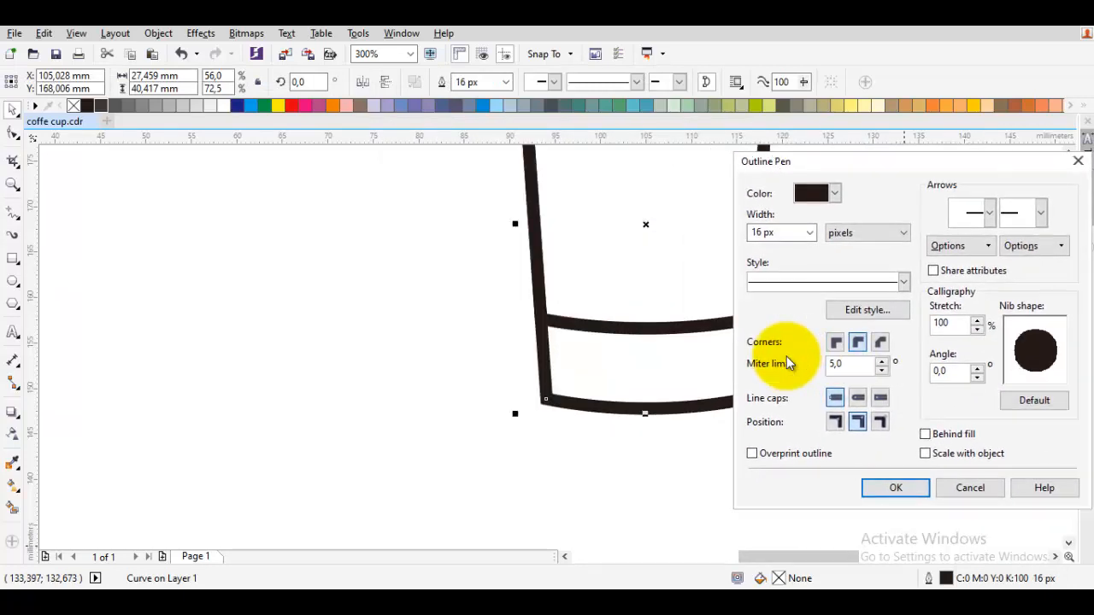
{"action": "left_click", "coordinate": [896, 488]}
{"action": "left_click", "coordinate": [715, 446]}
{"action": "scroll", "coordinate": [785, 355], "scroll_direction": "up", "scroll_amount": 1}
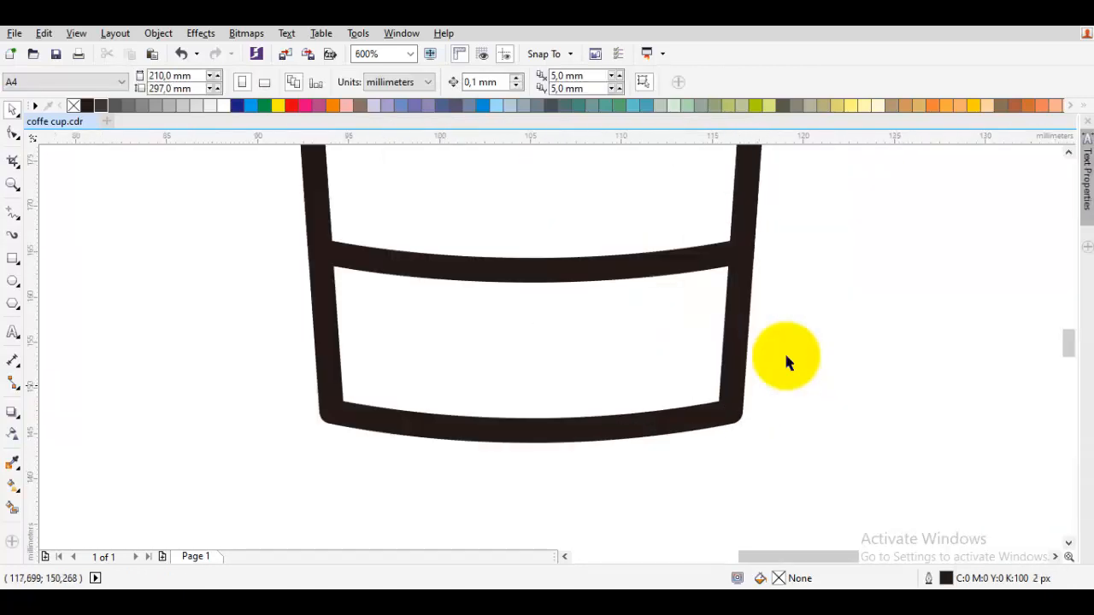
- With no object selected, set the default outline's corners to rounded
{"action": "scroll", "coordinate": [785, 355], "scroll_direction": "down", "scroll_amount": 1}
{"action": "left_click_drag", "start_coordinate": [773, 310], "coordinate": [738, 404]}
{"action": "mouse_move", "coordinate": [733, 266]}
{"action": "left_mouse_down"}
{"action": "mouse_move", "coordinate": [694, 346]}
{"action": "mouse_move", "coordinate": [694, 394]}
{"action": "left_mouse_up"}
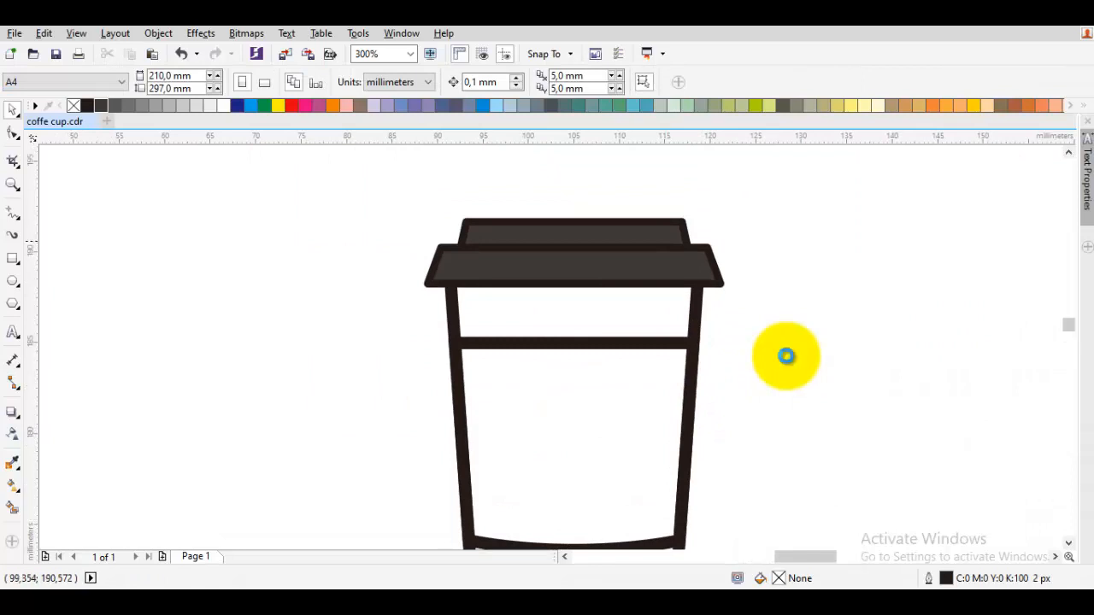
{"action": "scroll", "coordinate": [785, 362], "scroll_direction": "up", "scroll_amount": 1}
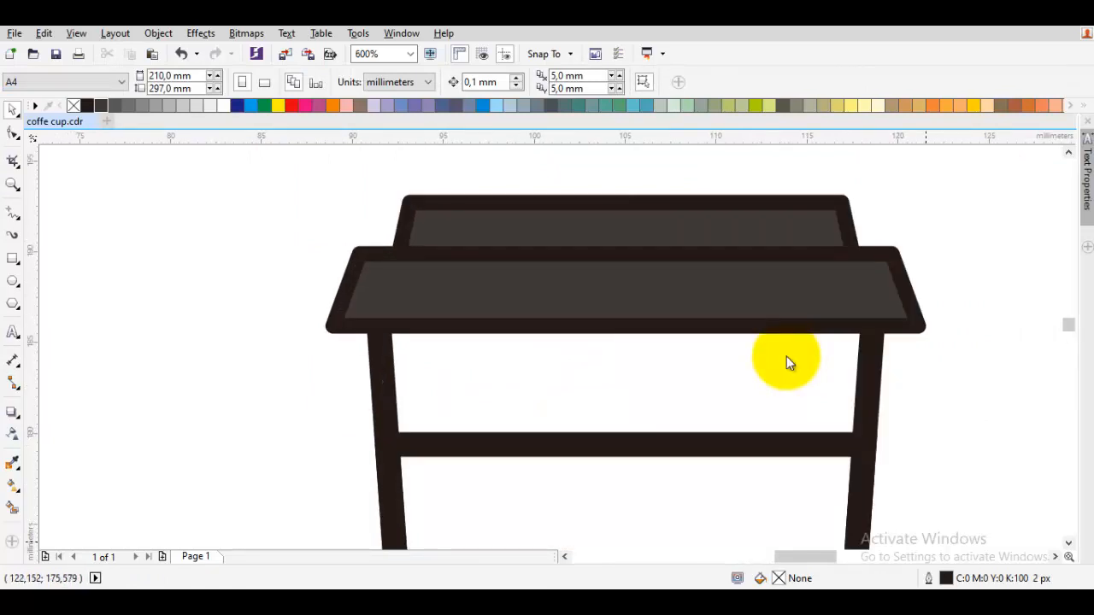
{"action": "key", "text": "F12"}
{"action": "left_click", "coordinate": [493, 312]}
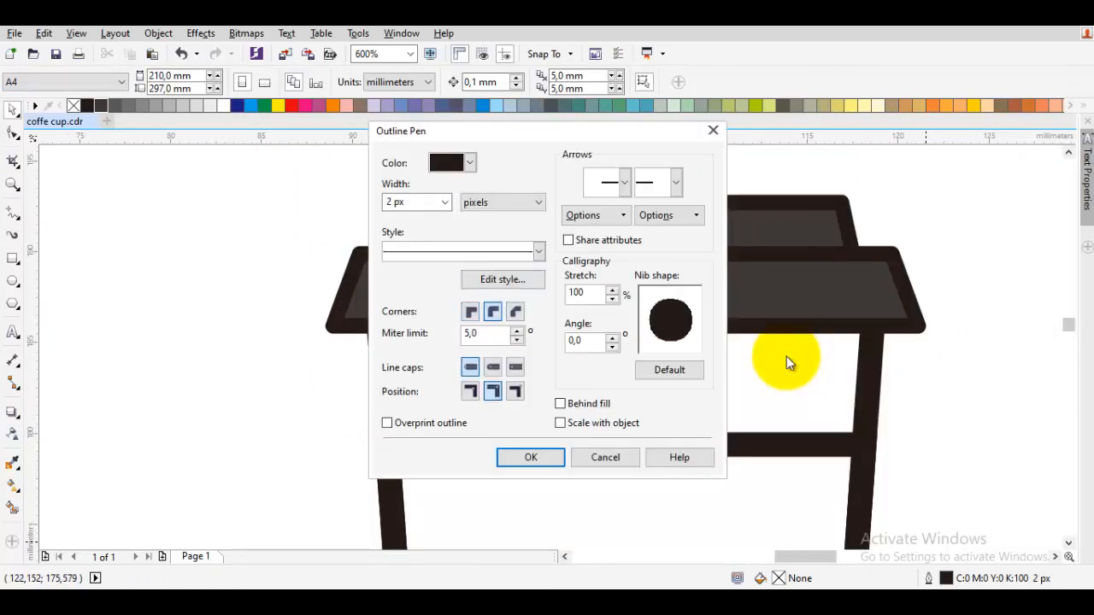
{"action": "left_click", "coordinate": [531, 457]}
- Stretch the upper lid piece slightly taller by raising its top edge
{"action": "scroll", "coordinate": [326, 229], "scroll_direction": "down", "scroll_amount": 1}
{"action": "left_click_drag", "start_coordinate": [370, 257], "coordinate": [297, 280]}
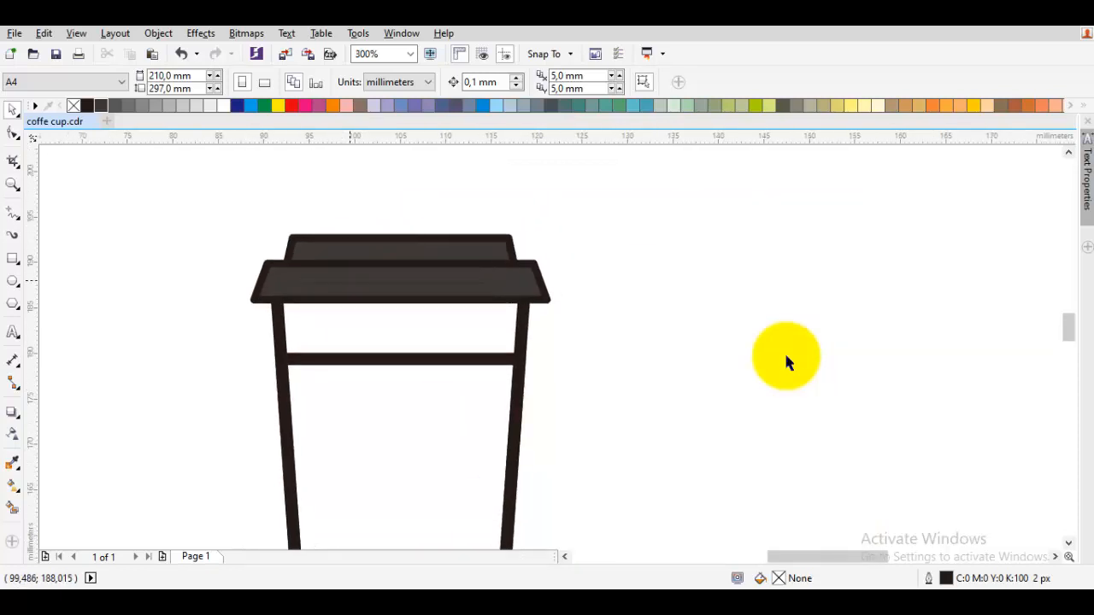
{"action": "scroll", "coordinate": [368, 251], "scroll_direction": "up", "scroll_amount": 1}
{"action": "left_click", "coordinate": [376, 247]}
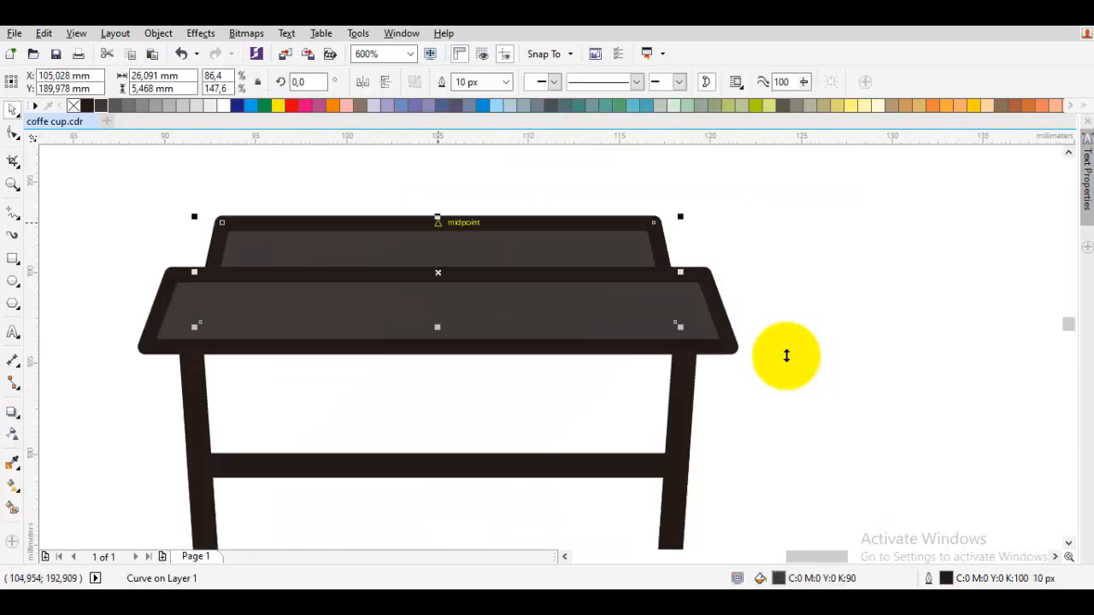
{"action": "mouse_move", "coordinate": [438, 219]}
{"action": "left_mouse_down"}
{"action": "mouse_move", "coordinate": [434, 231]}
{"action": "mouse_move", "coordinate": [437, 205]}
{"action": "left_mouse_up"}
{"action": "left_click", "coordinate": [770, 253]}
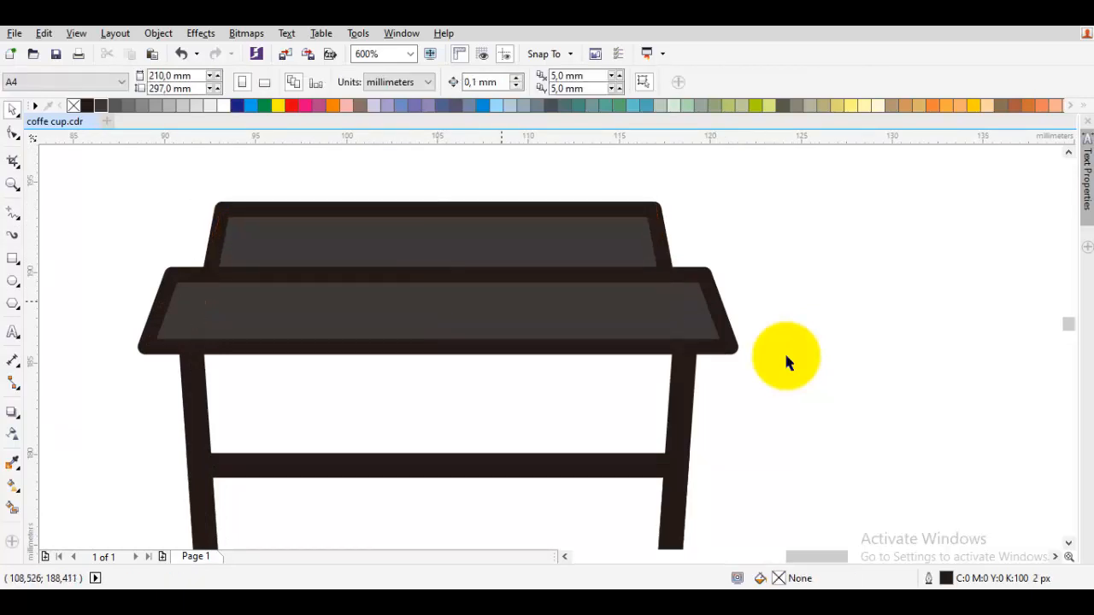
- Raise the lower lid piece's bottom edge to reduce its height to about 3.2 mm
{"action": "left_click", "coordinate": [473, 301]}
{"action": "scroll", "coordinate": [430, 358], "scroll_direction": "up", "scroll_amount": 1}
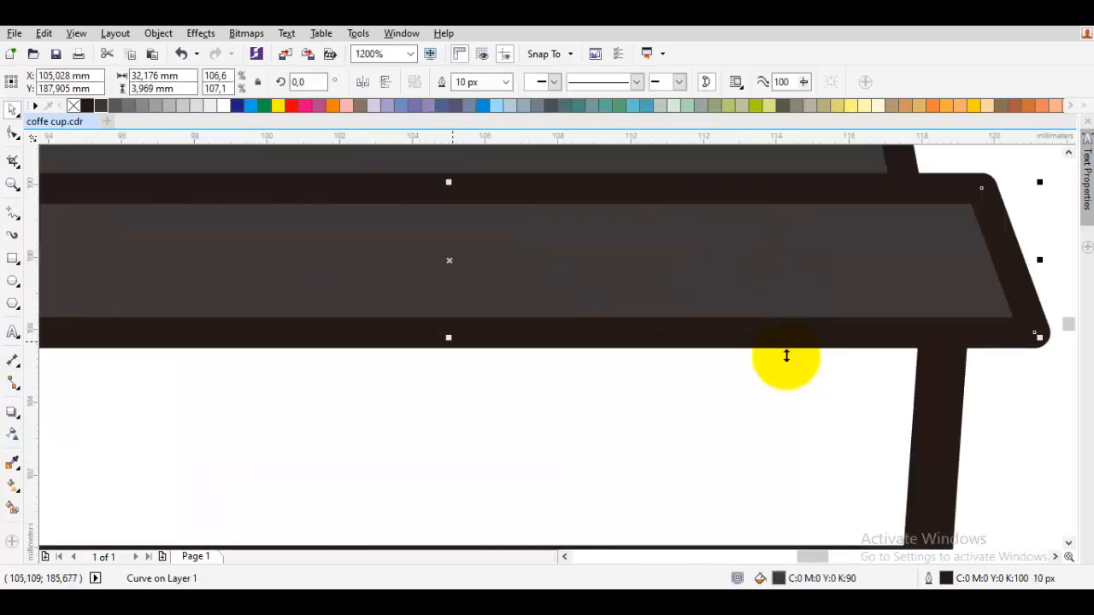
{"action": "left_click_drag", "start_coordinate": [451, 341], "coordinate": [448, 314]}
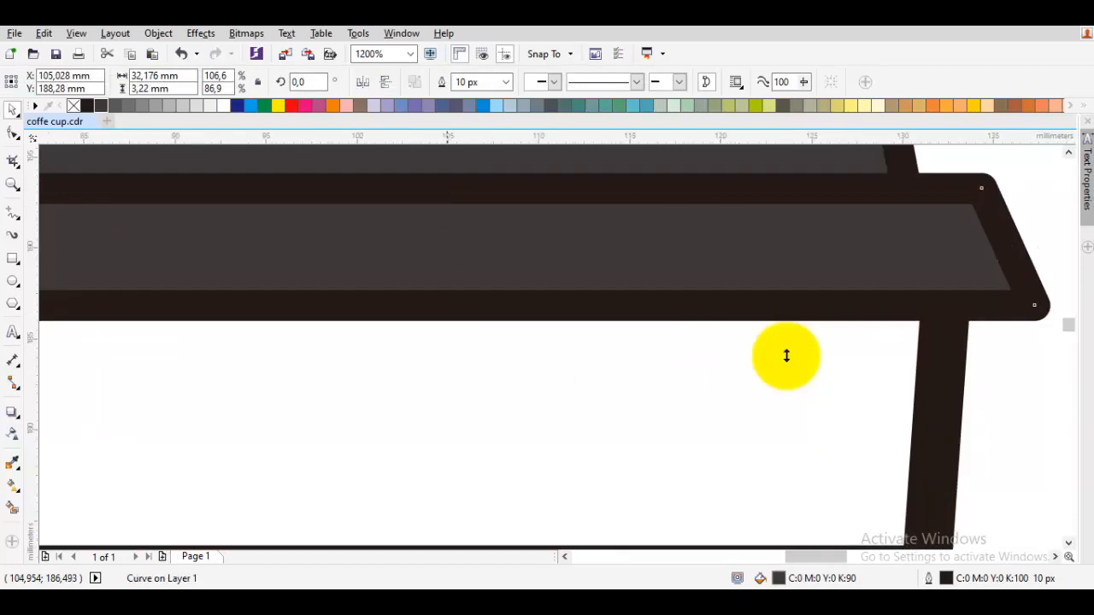
{"action": "scroll", "coordinate": [460, 313], "scroll_direction": "down", "scroll_amount": 3}
{"action": "left_click", "coordinate": [686, 312]}
{"action": "scroll", "coordinate": [517, 312], "scroll_direction": "up", "scroll_amount": 1}
{"action": "left_click", "coordinate": [516, 302]}
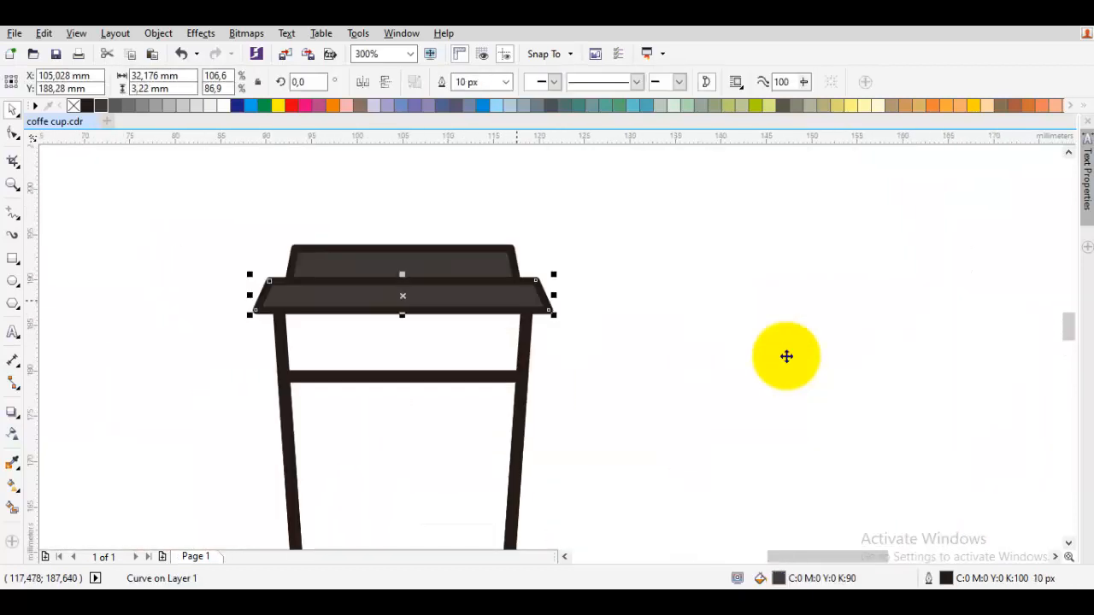
- Try narrowing the lower lid piece symmetrically to about 30.7 mm wide
{"action": "scroll", "coordinate": [517, 302], "scroll_direction": "up", "scroll_amount": 1}
{"action": "left_click_drag", "start_coordinate": [586, 290], "coordinate": [572, 291]}
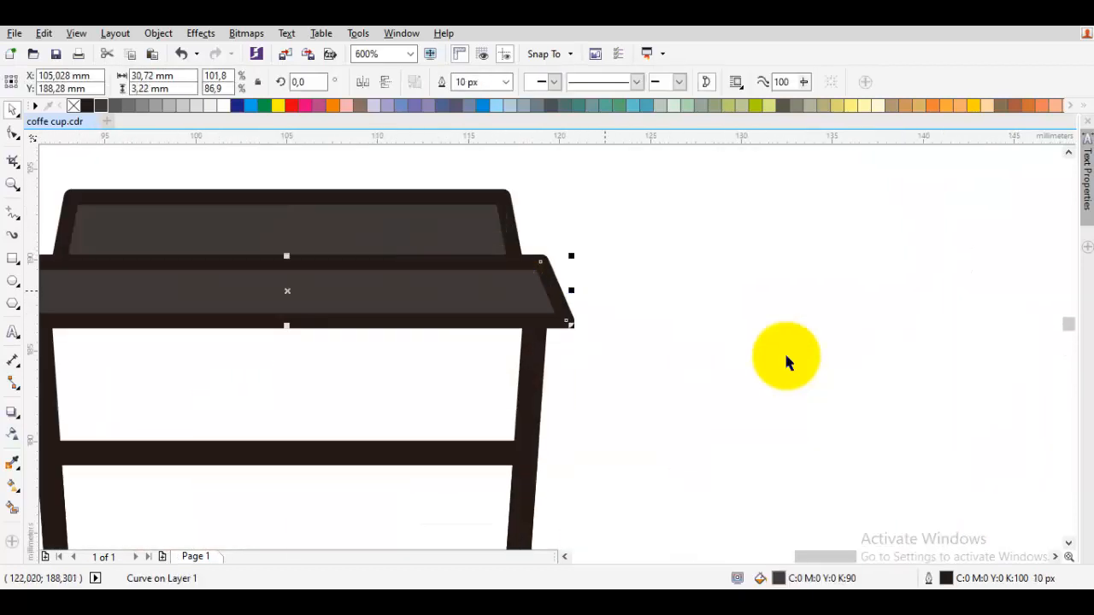
{"action": "left_click", "coordinate": [596, 292]}
{"action": "scroll", "coordinate": [595, 292], "scroll_direction": "down", "scroll_amount": 1}
{"action": "scroll", "coordinate": [569, 298], "scroll_direction": "up", "scroll_amount": 1}
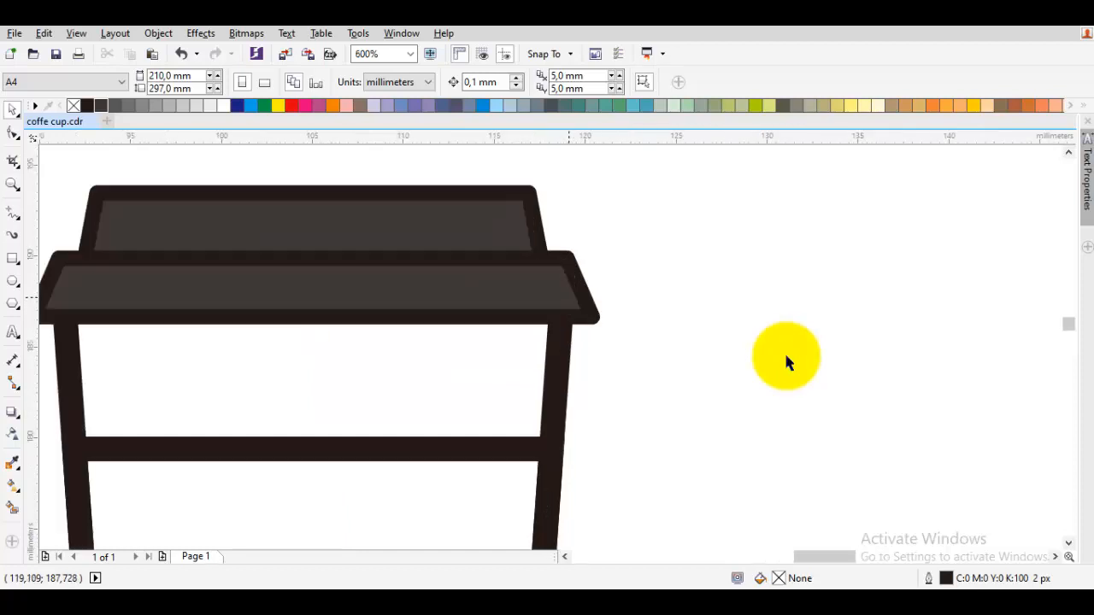
{"action": "left_click", "coordinate": [580, 287]}
{"action": "scroll", "coordinate": [580, 287], "scroll_direction": "up", "scroll_amount": 1}
{"action": "left_click_drag", "start_coordinate": [581, 286], "coordinate": [581, 304]}
{"action": "left_click_drag", "start_coordinate": [467, 205], "coordinate": [467, 270]}
{"action": "left_click", "coordinate": [751, 295]}
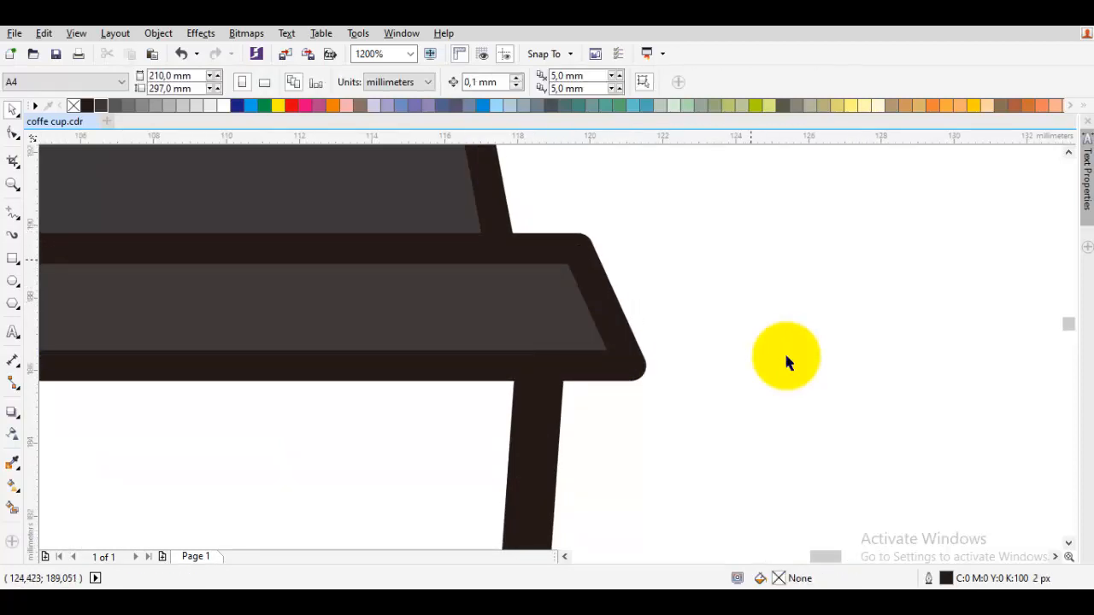
- Select both lid pieces and change their fill from dark grey to a dark brown
{"action": "scroll", "coordinate": [747, 269], "scroll_direction": "down", "scroll_amount": 2}
{"action": "left_click_drag", "start_coordinate": [747, 269], "coordinate": [723, 281]}
{"action": "left_click_drag", "start_coordinate": [653, 287], "coordinate": [632, 300]}
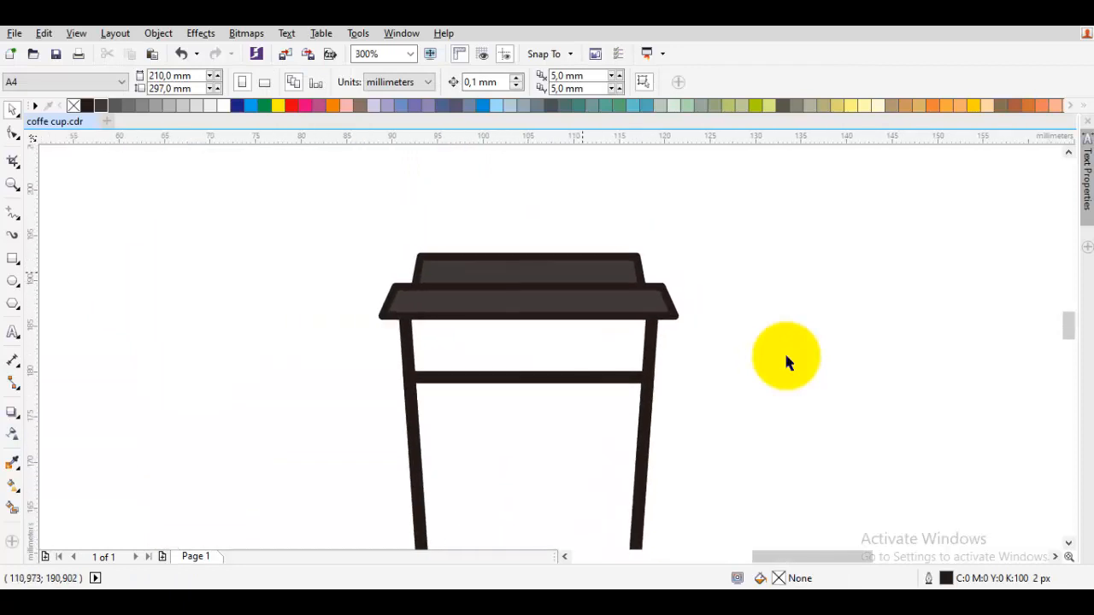
{"action": "left_click", "coordinate": [583, 271]}
{"action": "left_click", "coordinate": [576, 302], "text": "shift"}
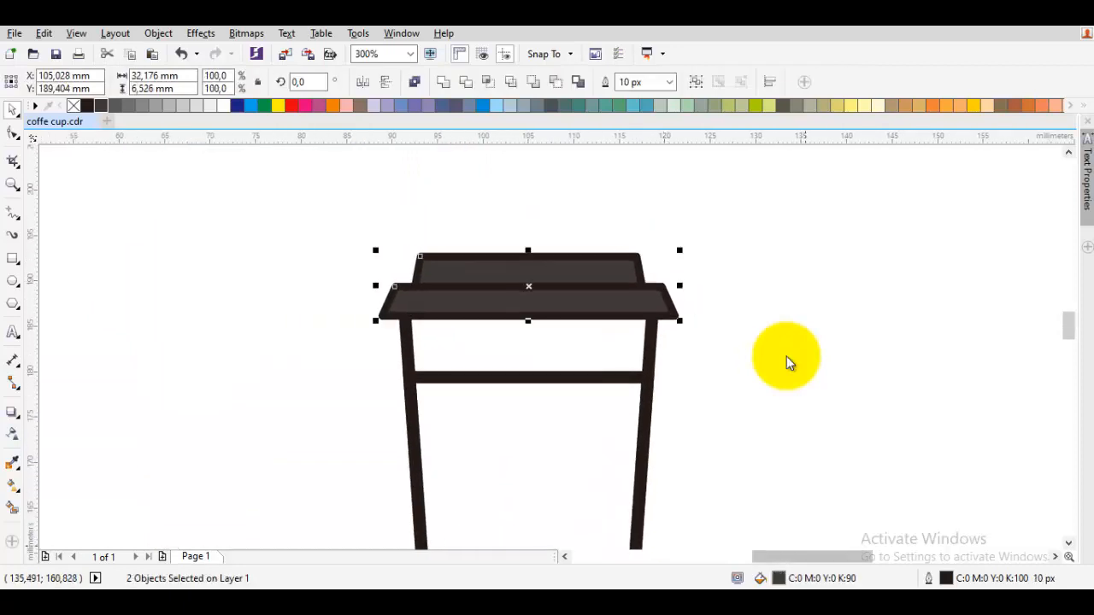
{"action": "double_click", "coordinate": [779, 579]}
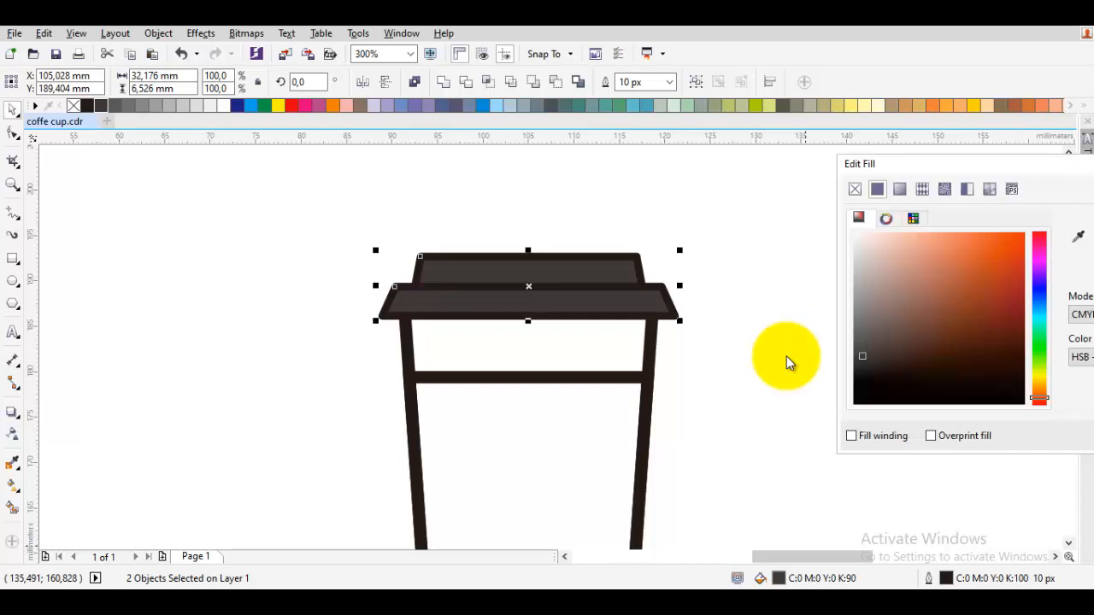
{"action": "mouse_move", "coordinate": [934, 364]}
{"action": "left_mouse_down"}
{"action": "mouse_move", "coordinate": [915, 351]}
{"action": "mouse_move", "coordinate": [941, 338]}
{"action": "left_mouse_up"}
{"action": "key", "text": "Return"}
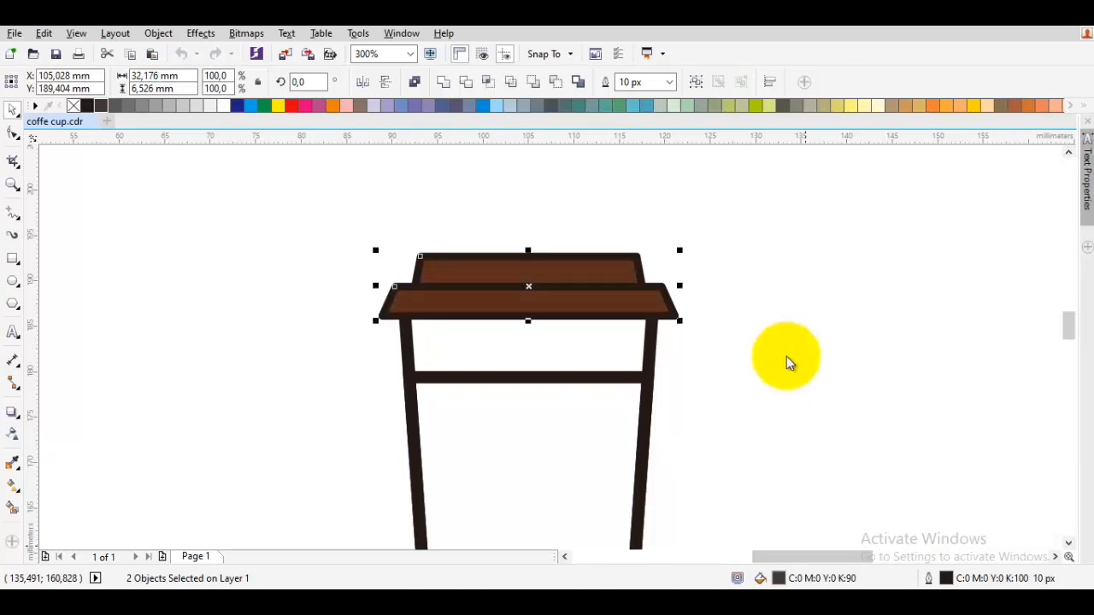
- With no object selected, set the default outline colour to C100 M100 Y100 K100 black
{"action": "scroll", "coordinate": [765, 390], "scroll_direction": "down", "scroll_amount": 1}
{"action": "left_click_drag", "start_coordinate": [765, 390], "coordinate": [731, 387]}
{"action": "left_click", "coordinate": [824, 389]}
{"action": "scroll", "coordinate": [749, 461], "scroll_direction": "up", "scroll_amount": 1}
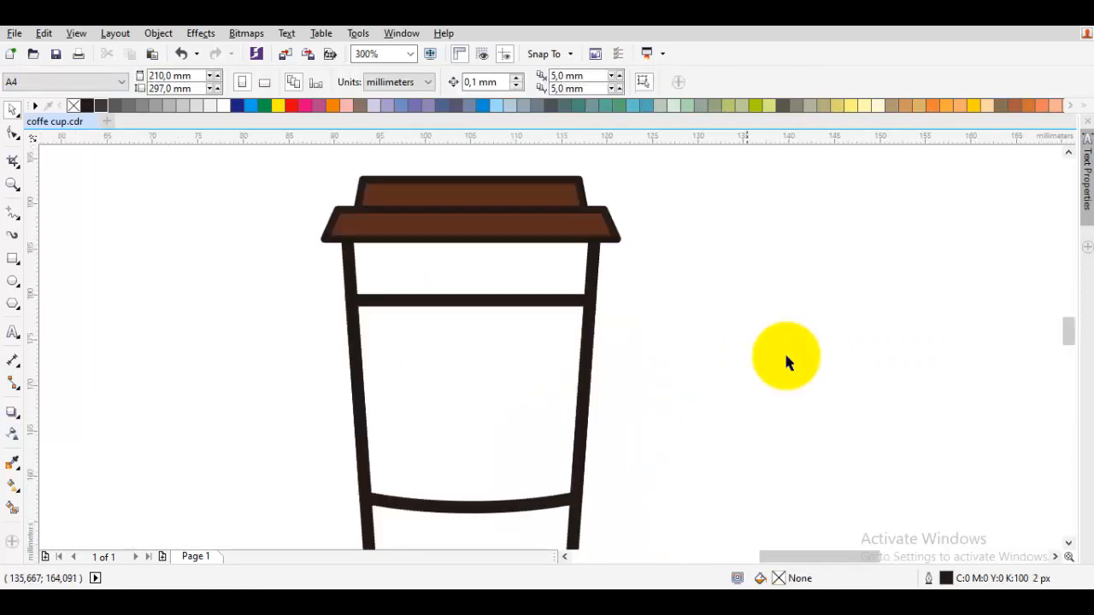
{"action": "left_click_drag", "start_coordinate": [721, 445], "coordinate": [708, 473]}
{"action": "key", "text": "F12"}
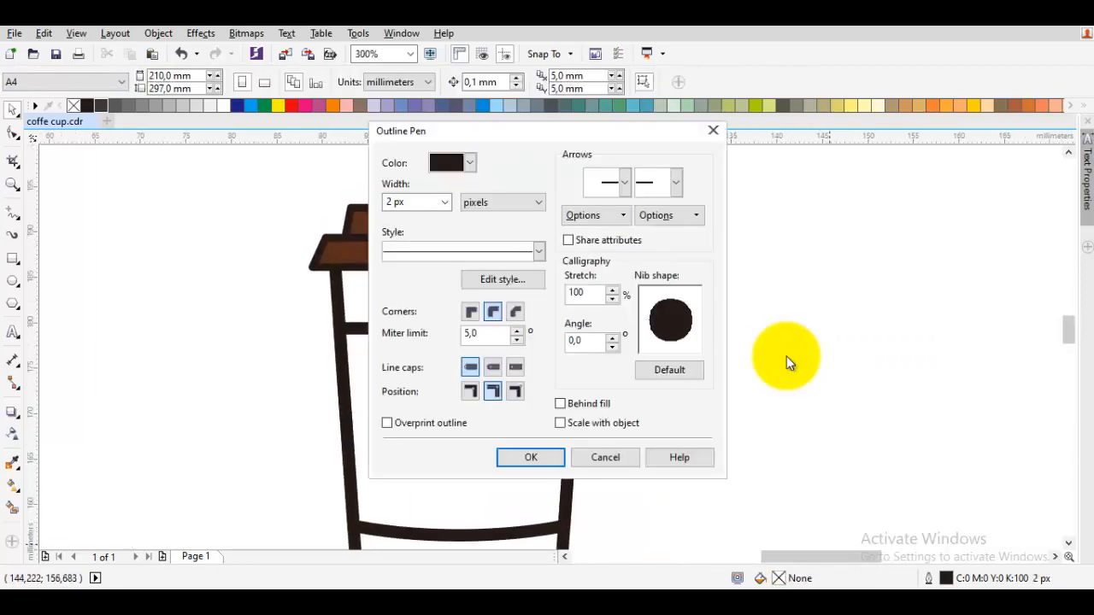
{"action": "left_click", "coordinate": [470, 162]}
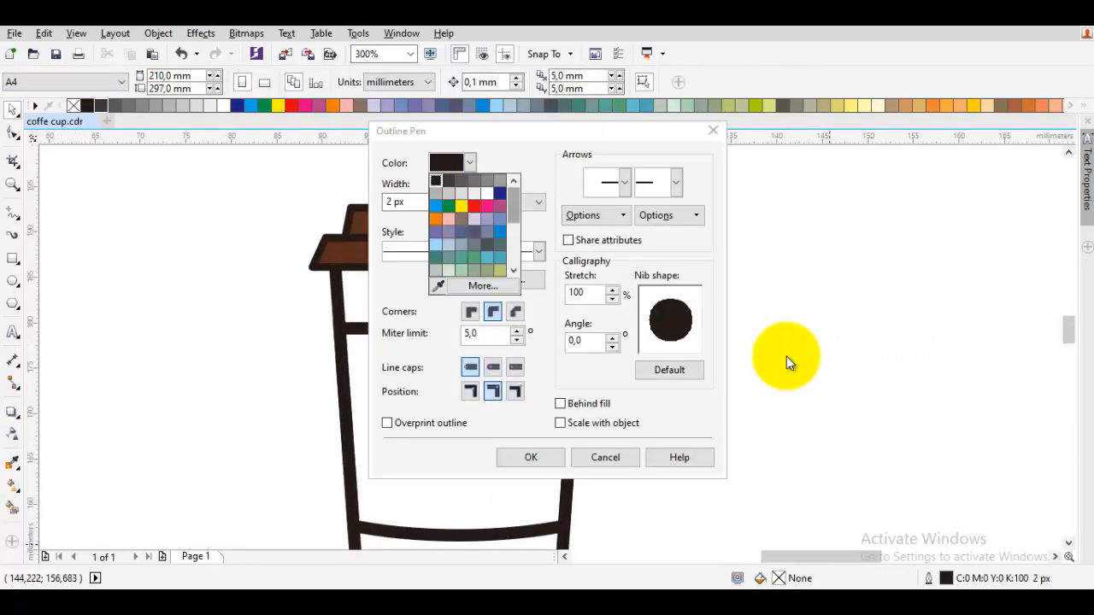
{"action": "left_click_drag", "start_coordinate": [514, 205], "coordinate": [513, 248]}
{"action": "left_click", "coordinate": [474, 271]}
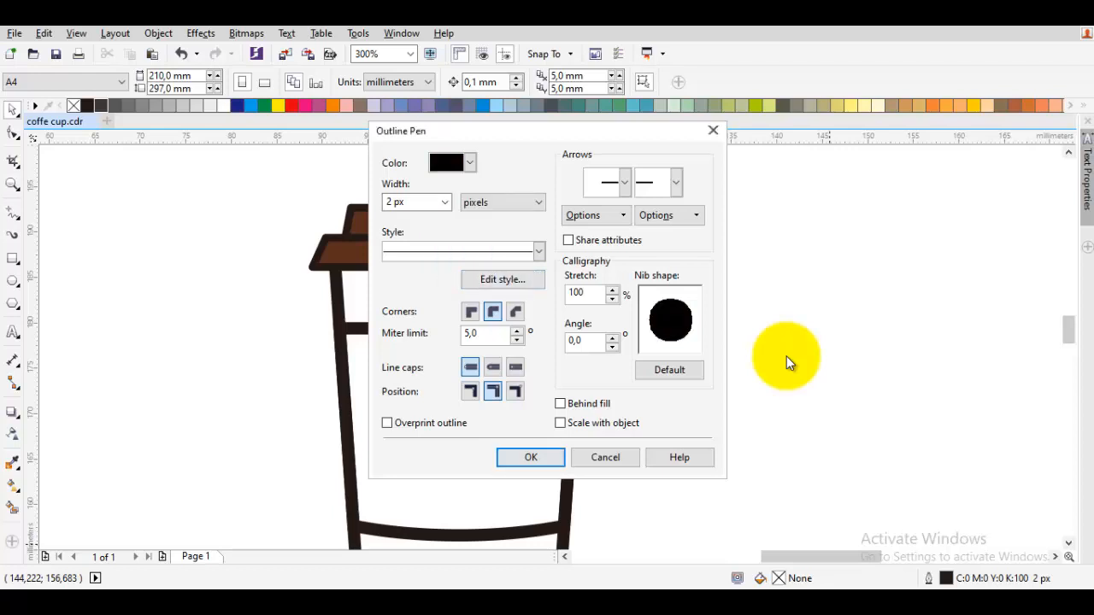
{"action": "key", "text": "Return"}
{"action": "scroll", "coordinate": [684, 371], "scroll_direction": "down", "scroll_amount": 1}
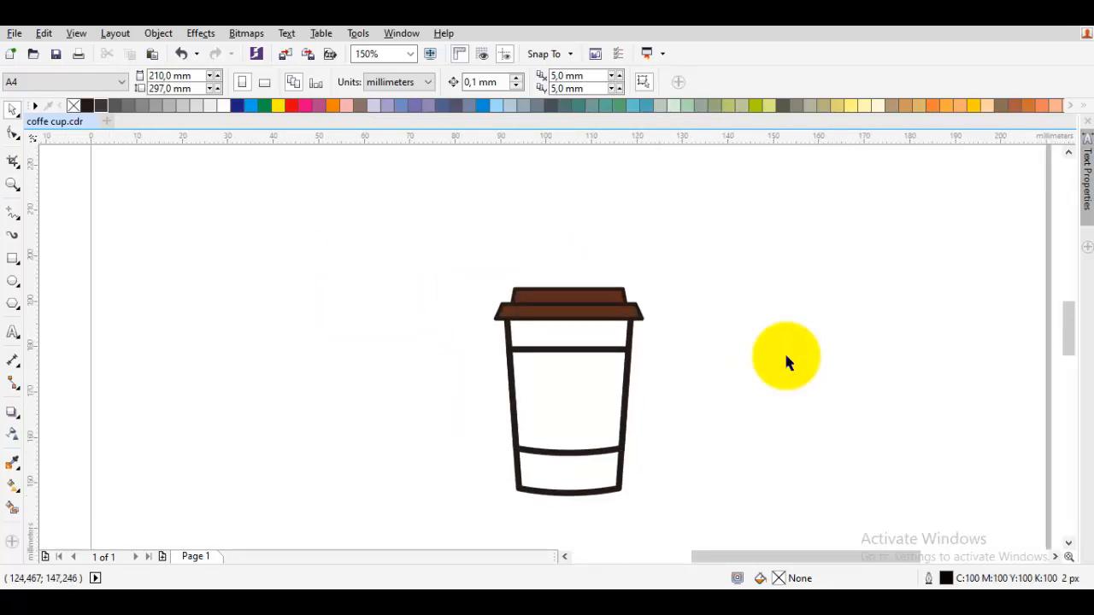
- Draw a short slanted reference line, about 2.7 by 1.3 mm, in the empty space beside the lid
{"action": "scroll", "coordinate": [613, 300], "scroll_direction": "up", "scroll_amount": 2}
{"action": "left_click_drag", "start_coordinate": [671, 349], "coordinate": [615, 332]}
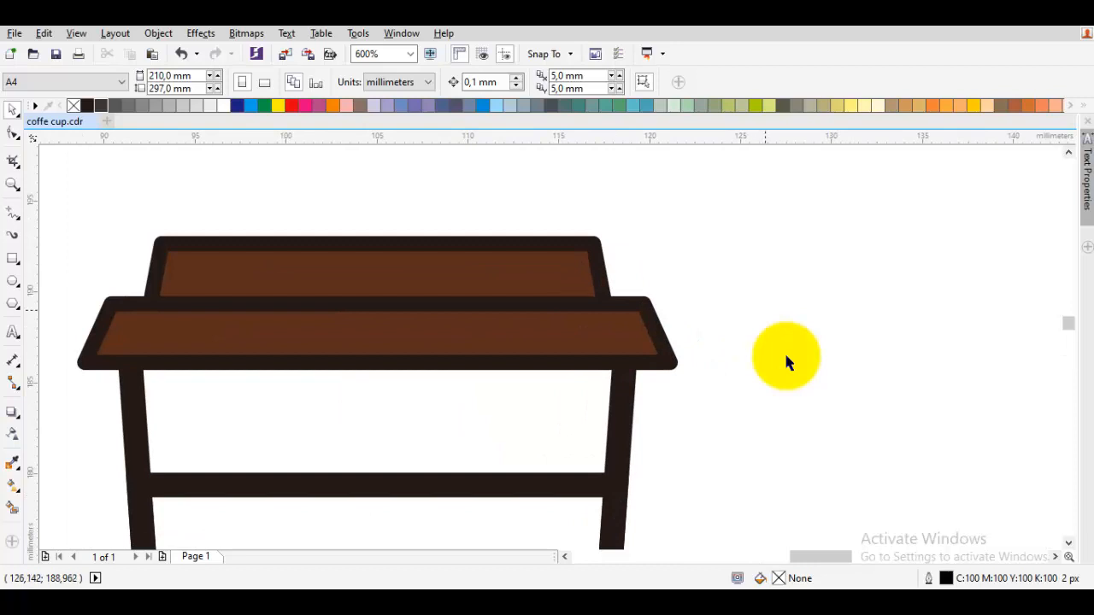
{"action": "key", "text": "p"}
{"action": "left_click", "coordinate": [767, 333]}
{"action": "left_click", "coordinate": [817, 354]}
{"action": "key", "text": "space"}
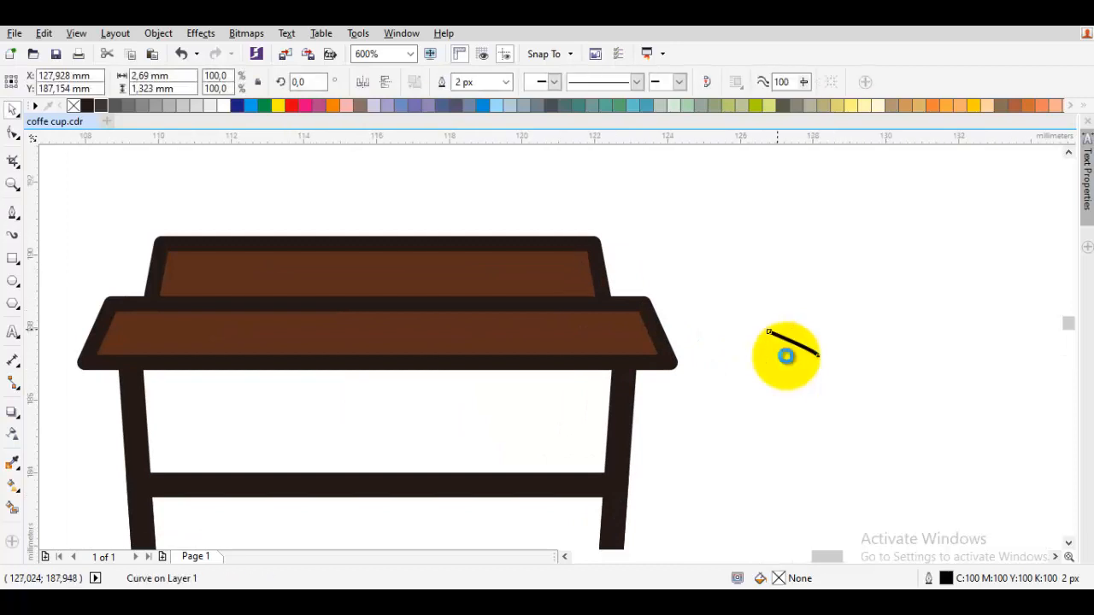
- Sample the reference line's black and apply it to the outlines of both lid pieces, the cup body and the sleeve band
{"action": "scroll", "coordinate": [777, 330], "scroll_direction": "up", "scroll_amount": 1}
{"action": "key", "text": "i"}
{"action": "left_click", "coordinate": [780, 354]}
{"action": "left_click", "coordinate": [539, 327]}
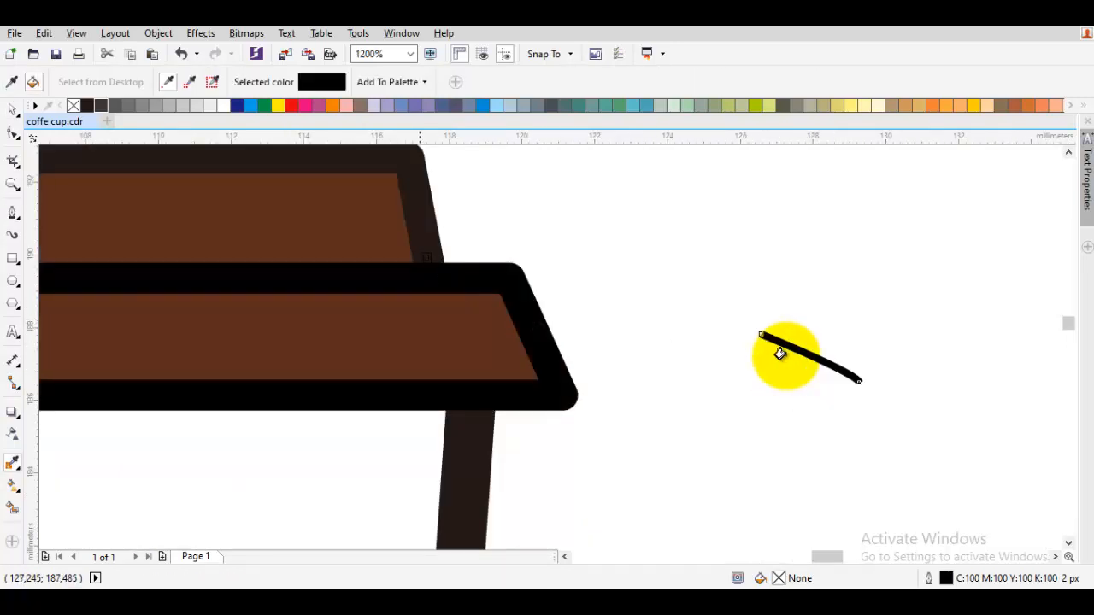
{"action": "left_click", "coordinate": [416, 238]}
{"action": "left_click", "coordinate": [473, 449]}
{"action": "scroll", "coordinate": [472, 449], "scroll_direction": "down", "scroll_amount": 3}
{"action": "left_click_drag", "start_coordinate": [473, 448], "coordinate": [549, 194]}
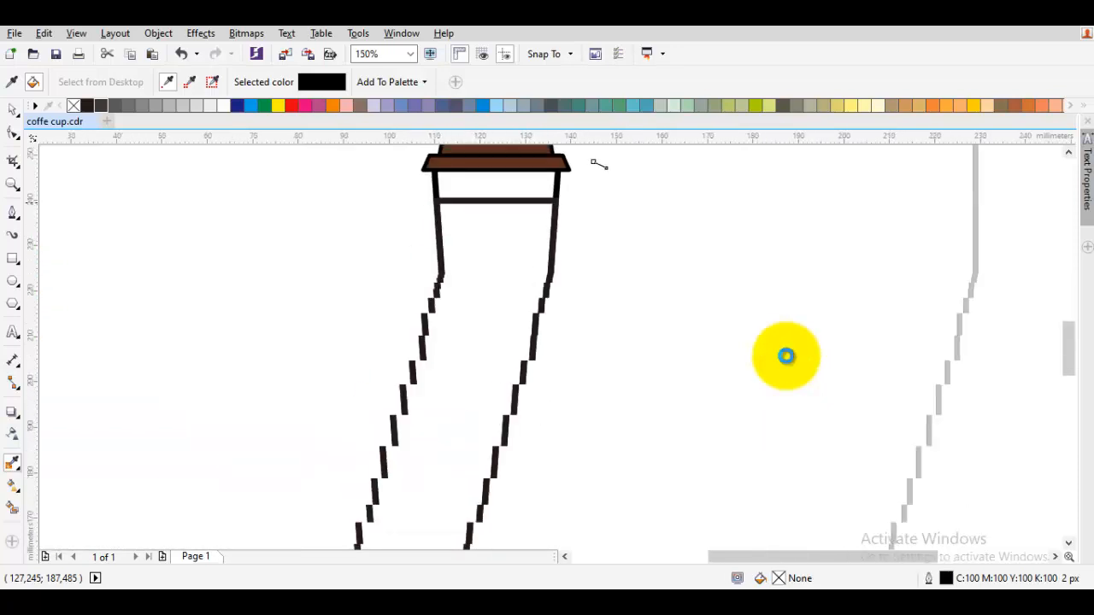
{"action": "scroll", "coordinate": [546, 195], "scroll_direction": "up", "scroll_amount": 1}
{"action": "scroll", "coordinate": [544, 195], "scroll_direction": "up", "scroll_amount": 1}
{"action": "left_click", "coordinate": [550, 226]}
{"action": "scroll", "coordinate": [551, 227], "scroll_direction": "down", "scroll_amount": 2}
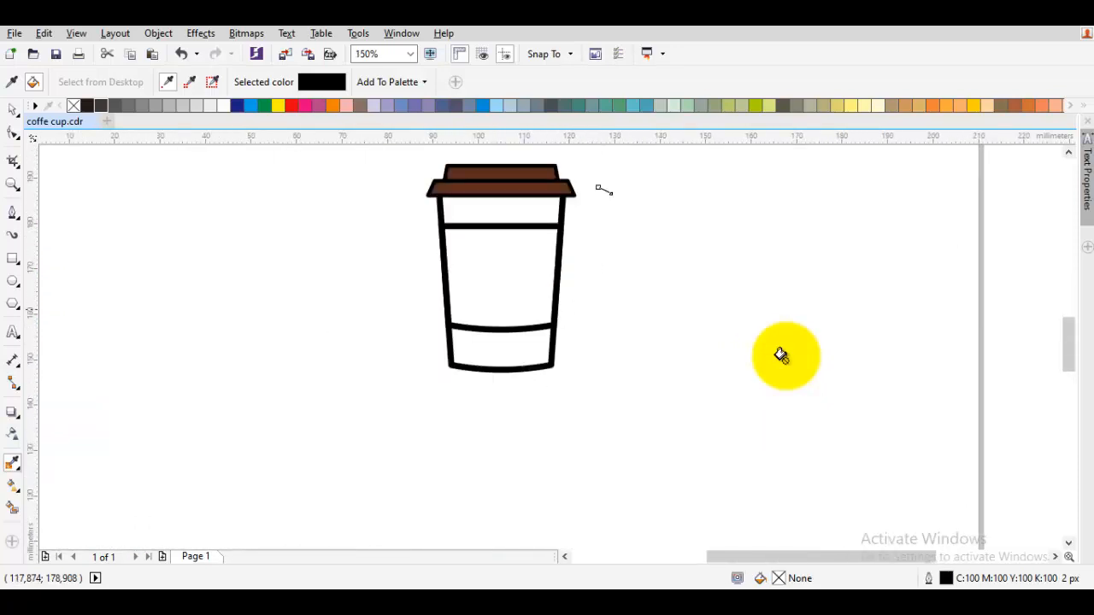
- Delete the short reference line beside the cup
{"action": "left_click_drag", "start_coordinate": [624, 313], "coordinate": [580, 392]}
{"action": "key", "text": "space"}
{"action": "key", "text": "Delete"}
{"action": "scroll", "coordinate": [786, 363], "scroll_direction": "up", "scroll_amount": 1}
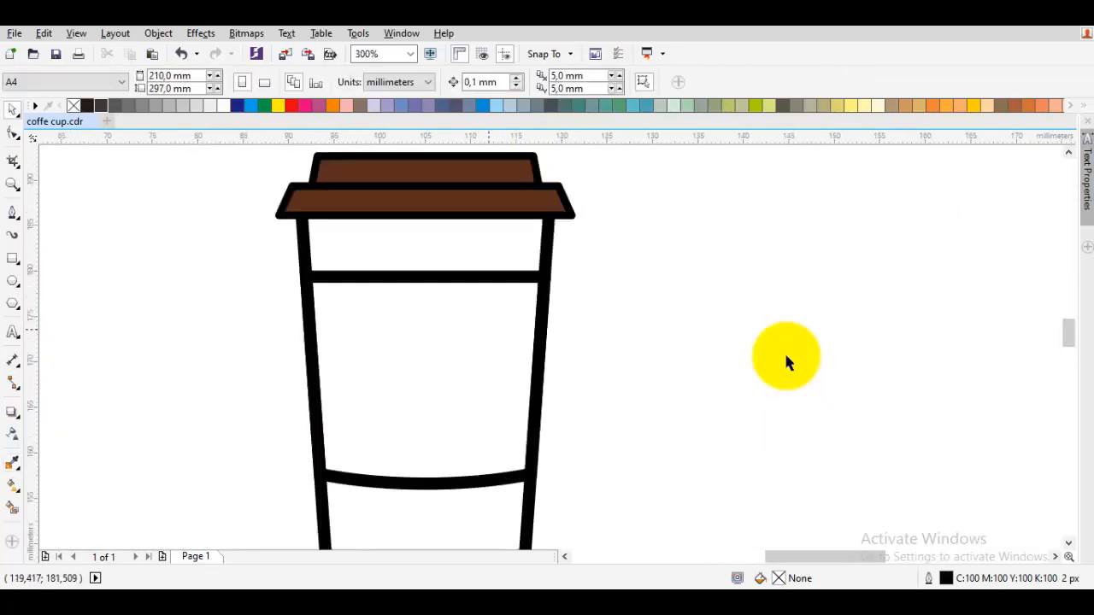
{"action": "mouse_move", "coordinate": [511, 336]}
{"action": "left_mouse_down"}
{"action": "mouse_move", "coordinate": [510, 352]}
{"action": "mouse_move", "coordinate": [470, 285]}
{"action": "mouse_move", "coordinate": [474, 261]}
{"action": "left_mouse_up"}
{"action": "left_click", "coordinate": [467, 246]}
{"action": "mouse_move", "coordinate": [508, 305]}
{"action": "left_mouse_down"}
{"action": "mouse_move", "coordinate": [600, 252]}
{"action": "mouse_move", "coordinate": [606, 321]}
{"action": "mouse_move", "coordinate": [647, 372]}
{"action": "left_mouse_up"}
{"action": "key", "text": "space"}
{"action": "scroll", "coordinate": [625, 357], "scroll_direction": "down", "scroll_amount": 1}
{"action": "key", "text": "space"}
{"action": "left_click", "coordinate": [607, 332]}
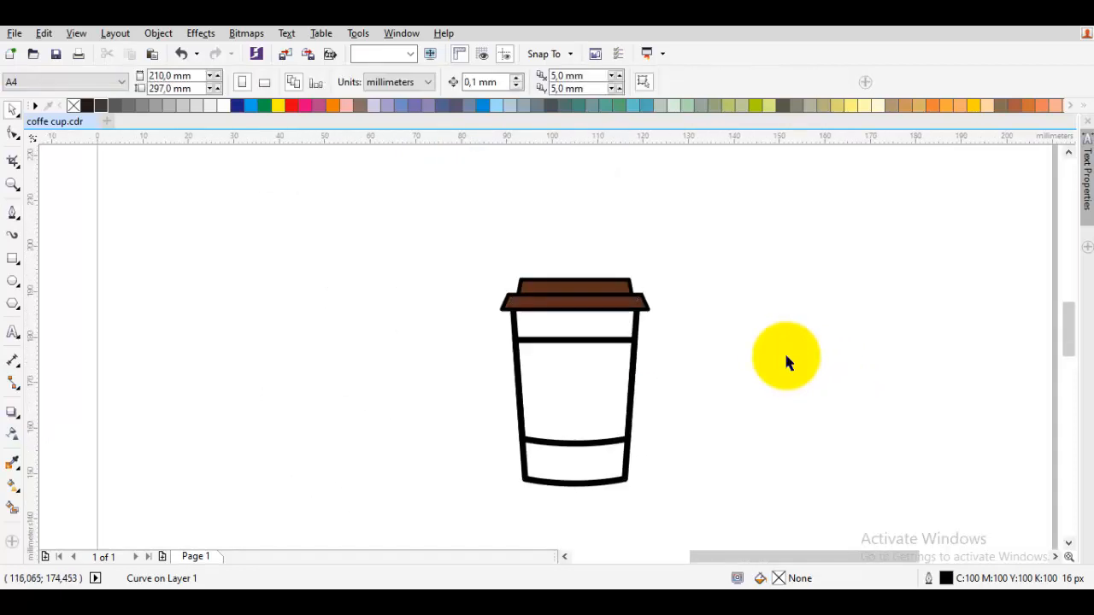
{"action": "left_click", "coordinate": [634, 380]}
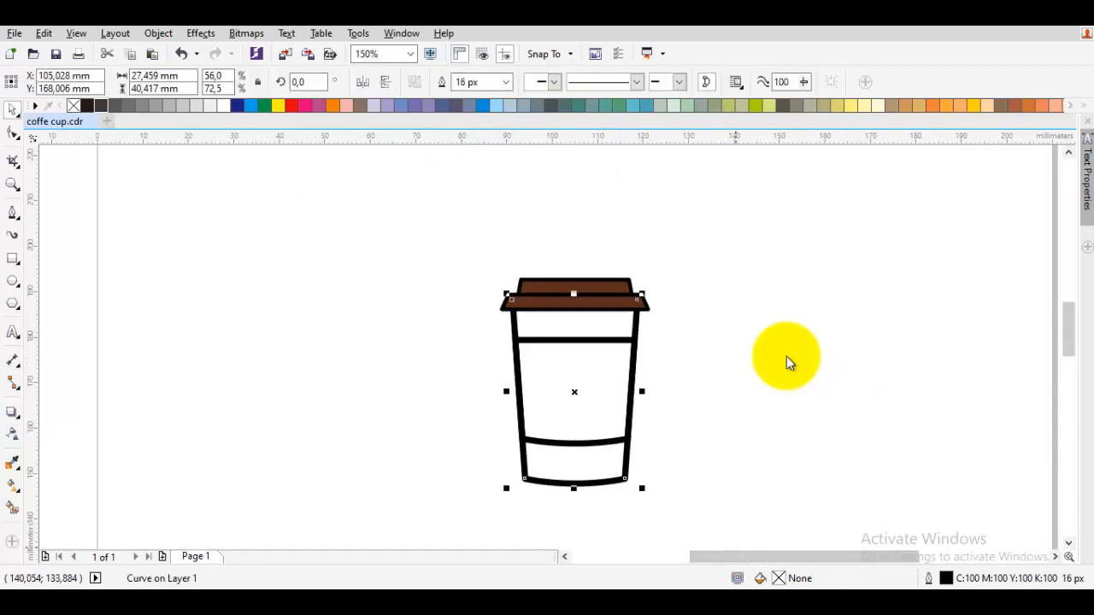
{"action": "key", "text": "F11"}
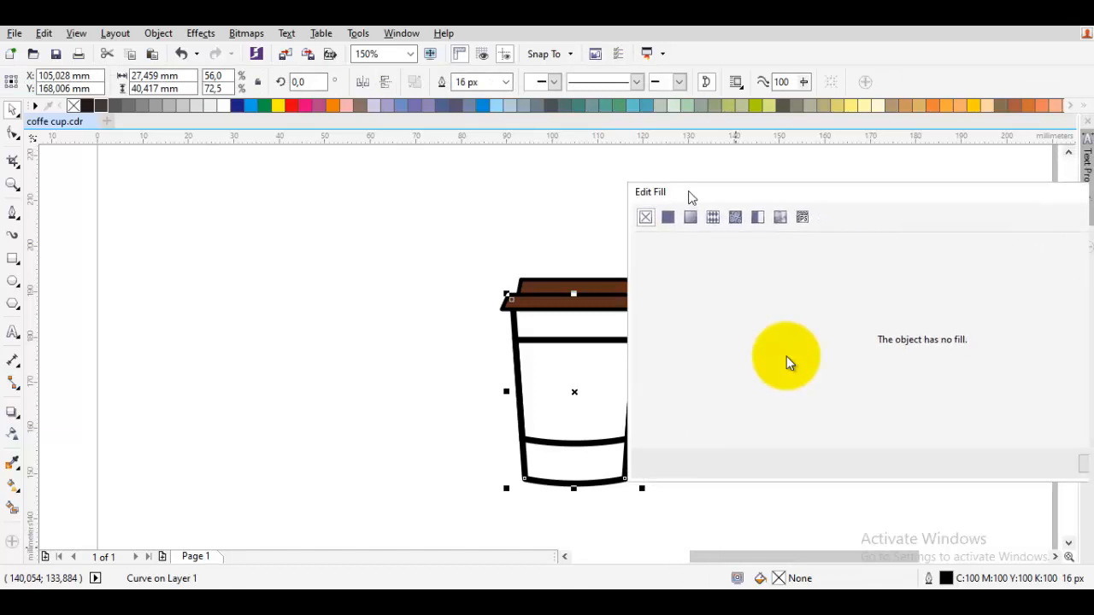
{"action": "key", "text": "Escape"}
{"action": "left_click", "coordinate": [769, 318]}
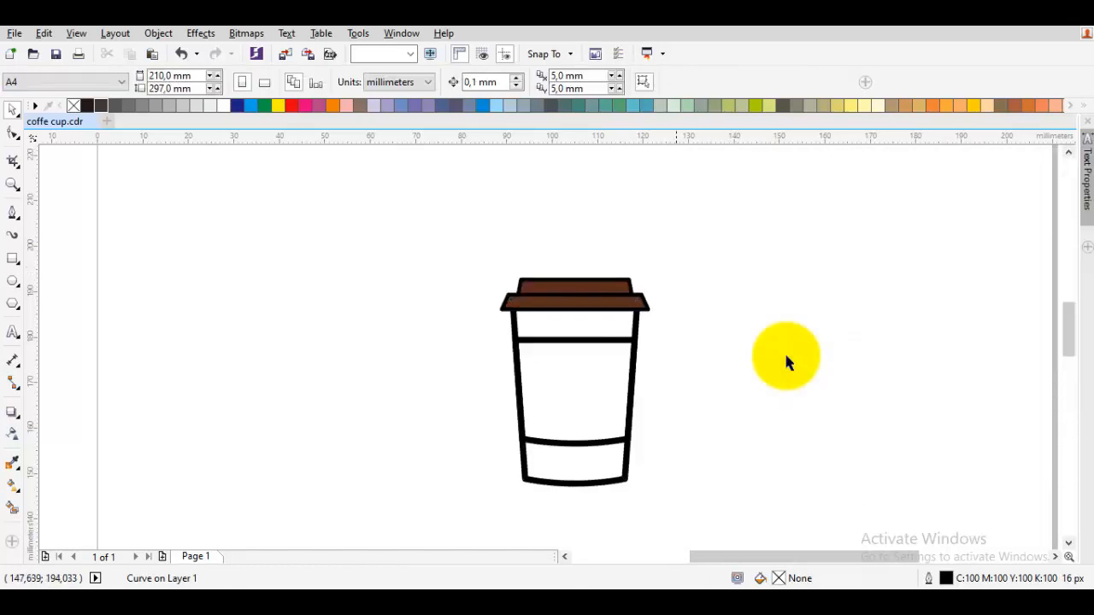
- Fill the cup body with the light tan shade C13 M33 Y51 K0
{"action": "left_click", "coordinate": [624, 326]}
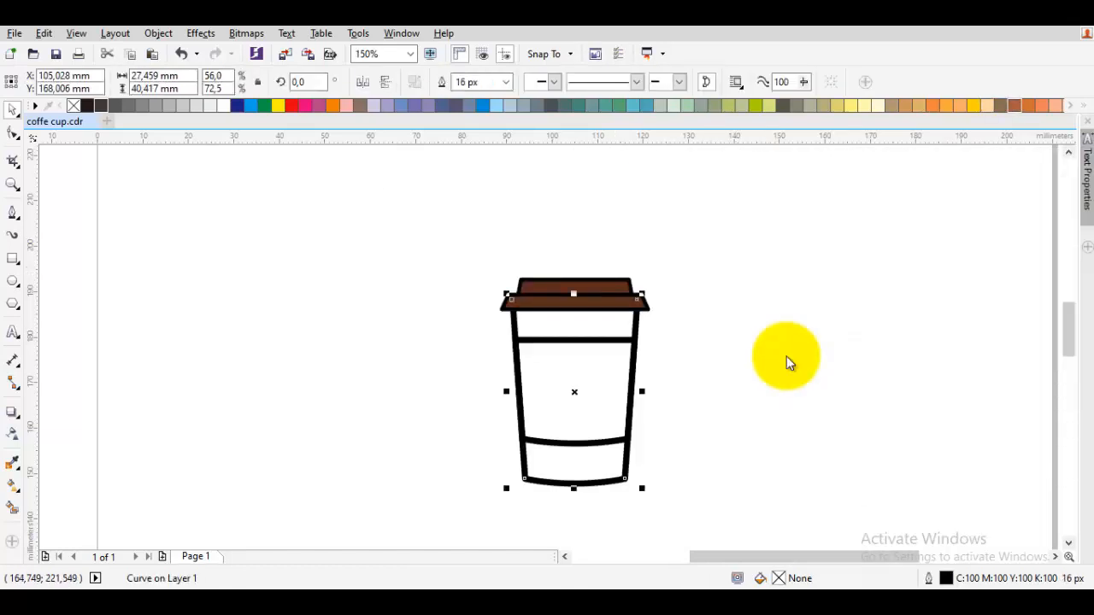
{"action": "left_click", "coordinate": [1029, 106]}
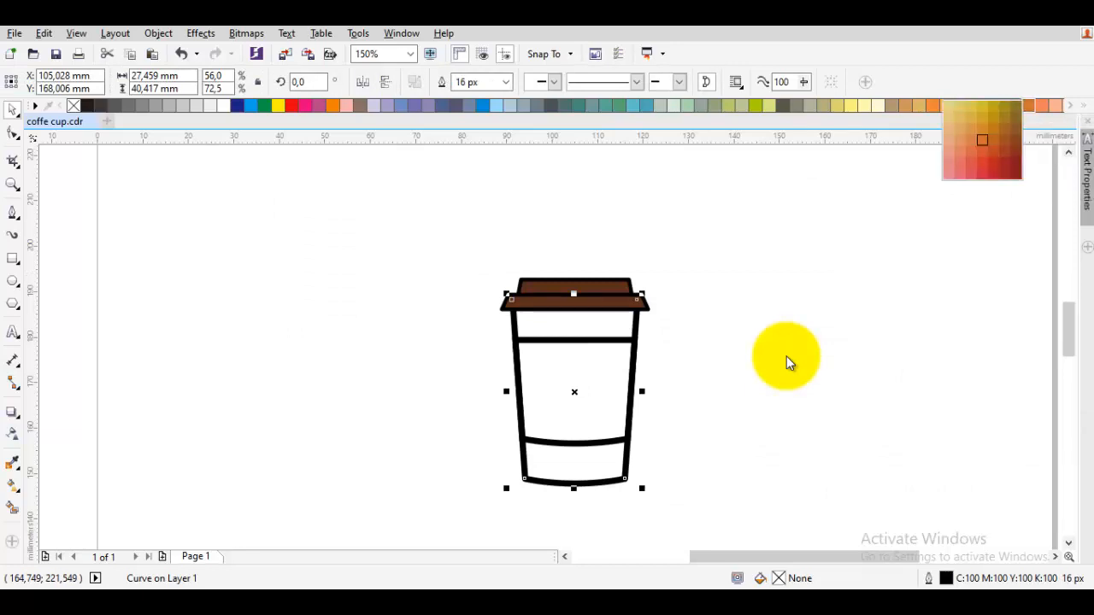
{"action": "left_click", "coordinate": [949, 129]}
{"action": "left_click", "coordinate": [875, 219]}
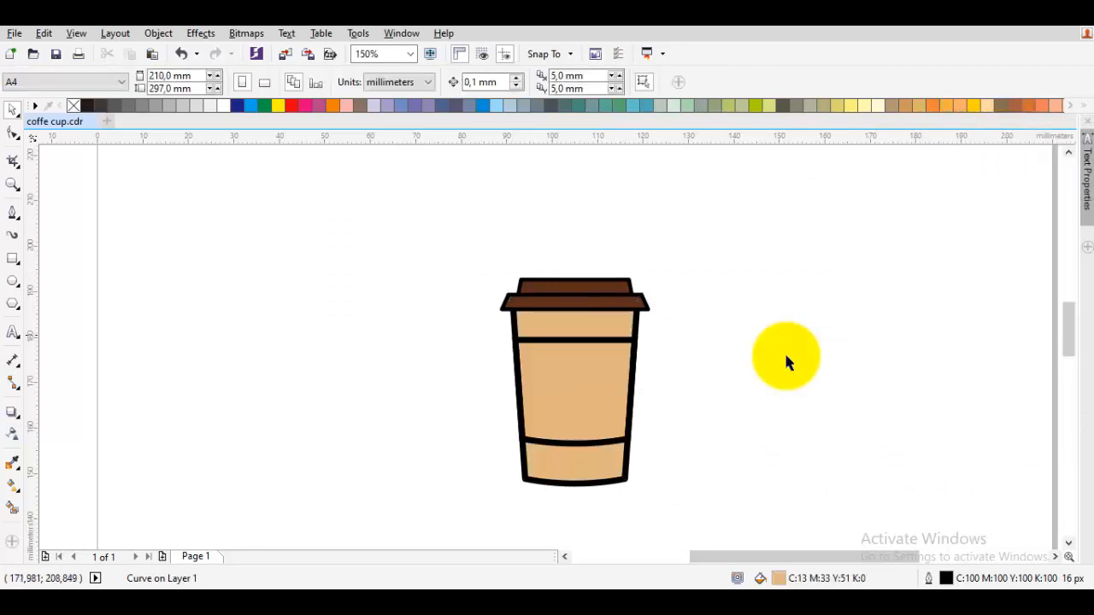
- Lighten the cup body's uniform fill to a pale, slightly muted beige
{"action": "left_click", "coordinate": [602, 334]}
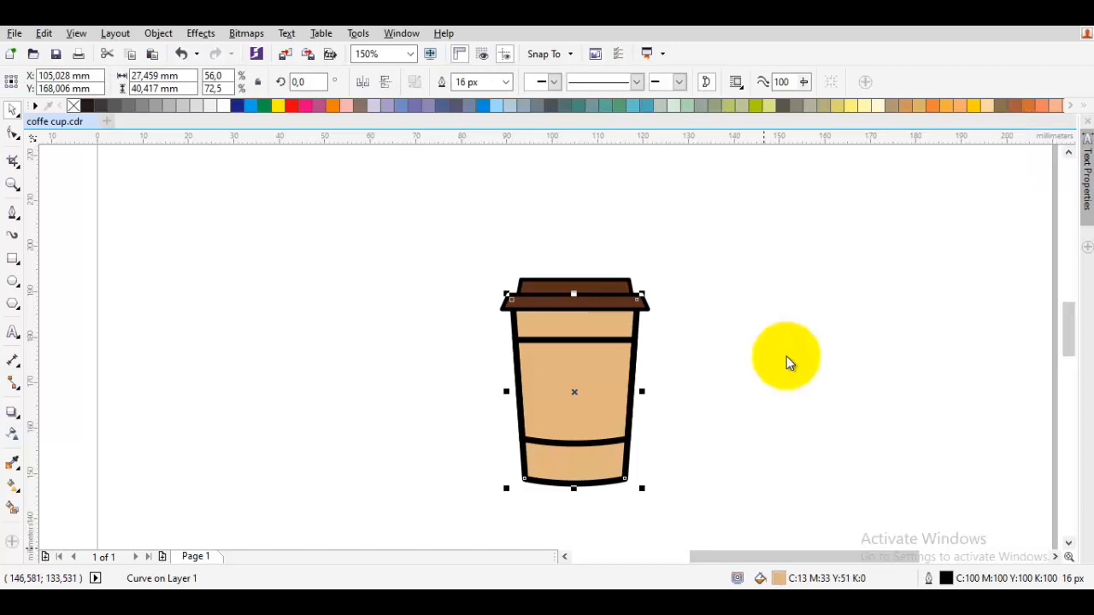
{"action": "double_click", "coordinate": [761, 579]}
{"action": "mouse_move", "coordinate": [363, 295]}
{"action": "left_mouse_down"}
{"action": "mouse_move", "coordinate": [342, 295]}
{"action": "mouse_move", "coordinate": [344, 279]}
{"action": "left_mouse_up"}
{"action": "left_click_drag", "start_coordinate": [445, 208], "coordinate": [781, 172]}
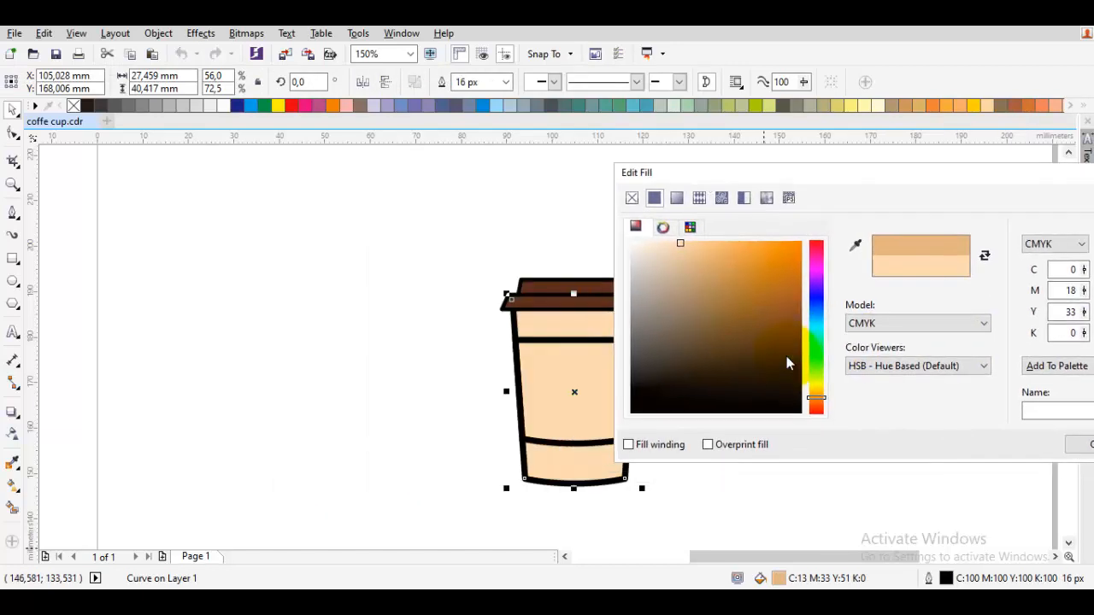
{"action": "mouse_move", "coordinate": [680, 243]}
{"action": "left_mouse_down"}
{"action": "mouse_move", "coordinate": [657, 253]}
{"action": "mouse_move", "coordinate": [686, 269]}
{"action": "mouse_move", "coordinate": [665, 265]}
{"action": "mouse_move", "coordinate": [671, 257]}
{"action": "left_mouse_up"}
{"action": "left_click", "coordinate": [1085, 445]}
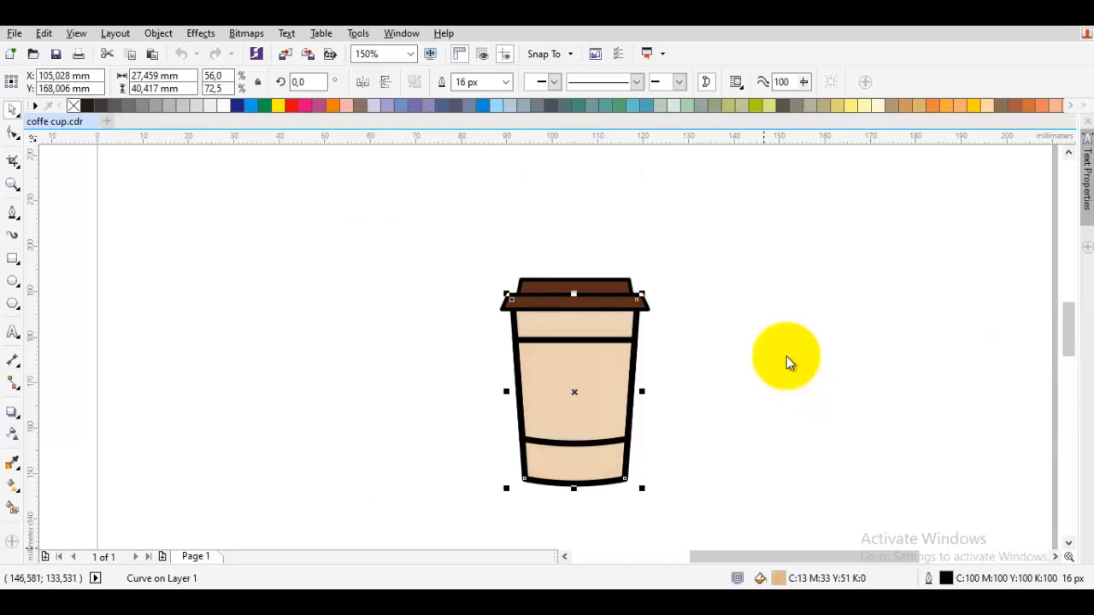
- Sample the lid's brown, adjust it to a darker reddish brown and apply it to both lid pieces
{"action": "left_click", "coordinate": [661, 305]}
{"action": "scroll", "coordinate": [605, 291], "scroll_direction": "up", "scroll_amount": 2}
{"action": "key", "text": "i"}
{"action": "left_click", "coordinate": [791, 350]}
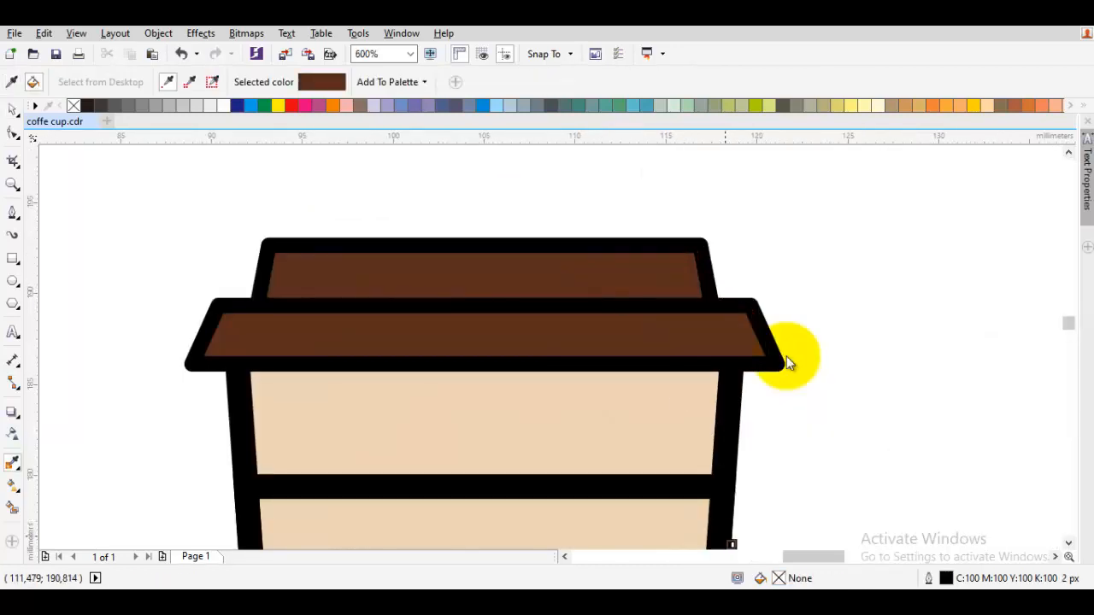
{"action": "key", "text": "shift+F11"}
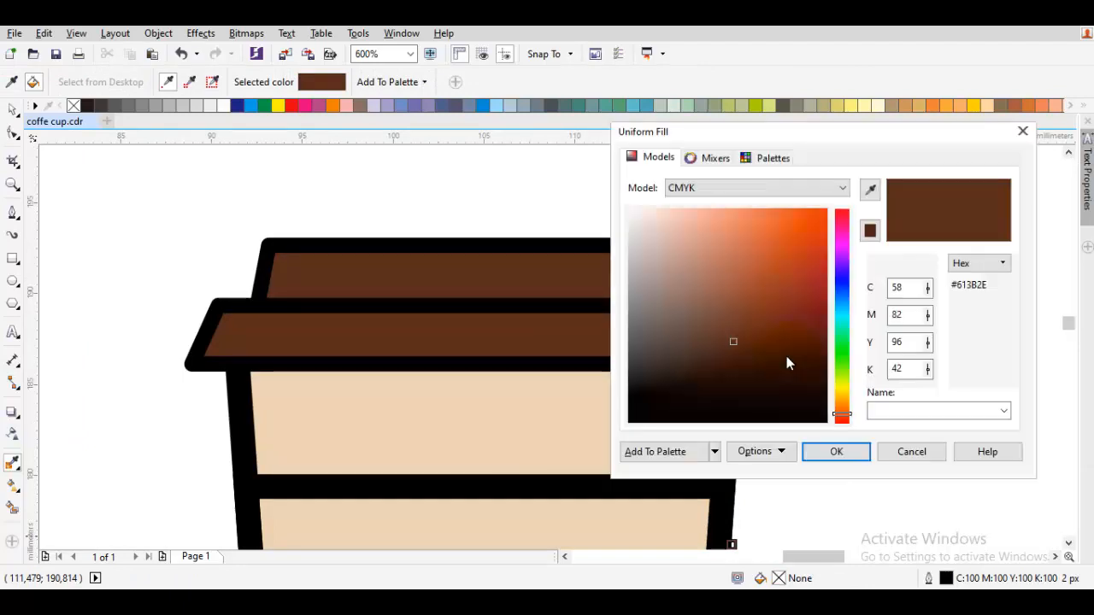
{"action": "left_click_drag", "start_coordinate": [733, 342], "coordinate": [749, 340]}
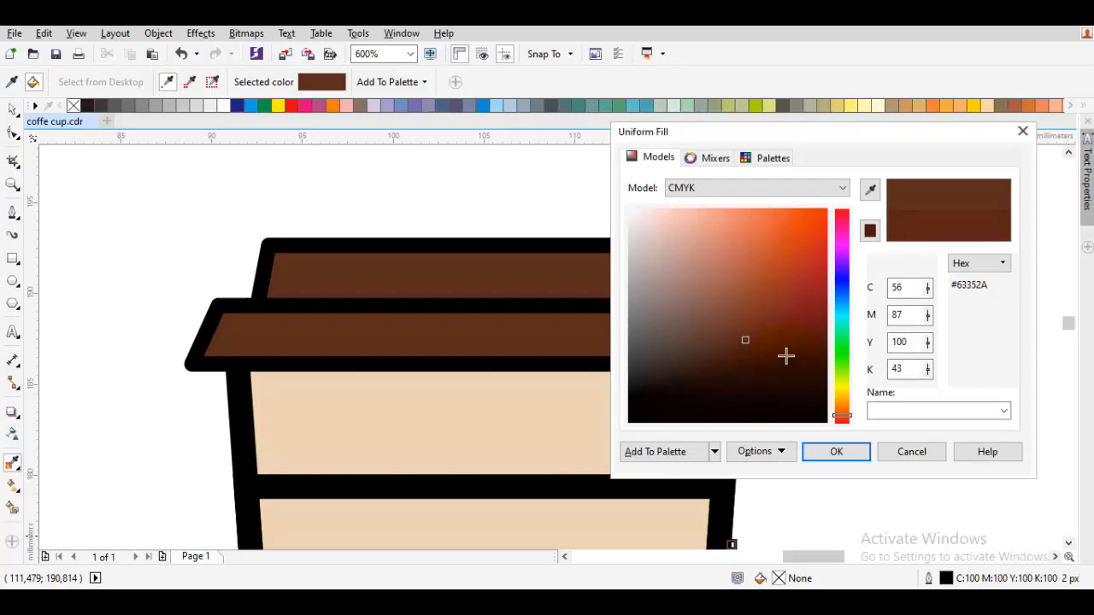
{"action": "left_click_drag", "start_coordinate": [745, 341], "coordinate": [741, 346]}
{"action": "key", "text": "Return"}
{"action": "left_click", "coordinate": [781, 353]}
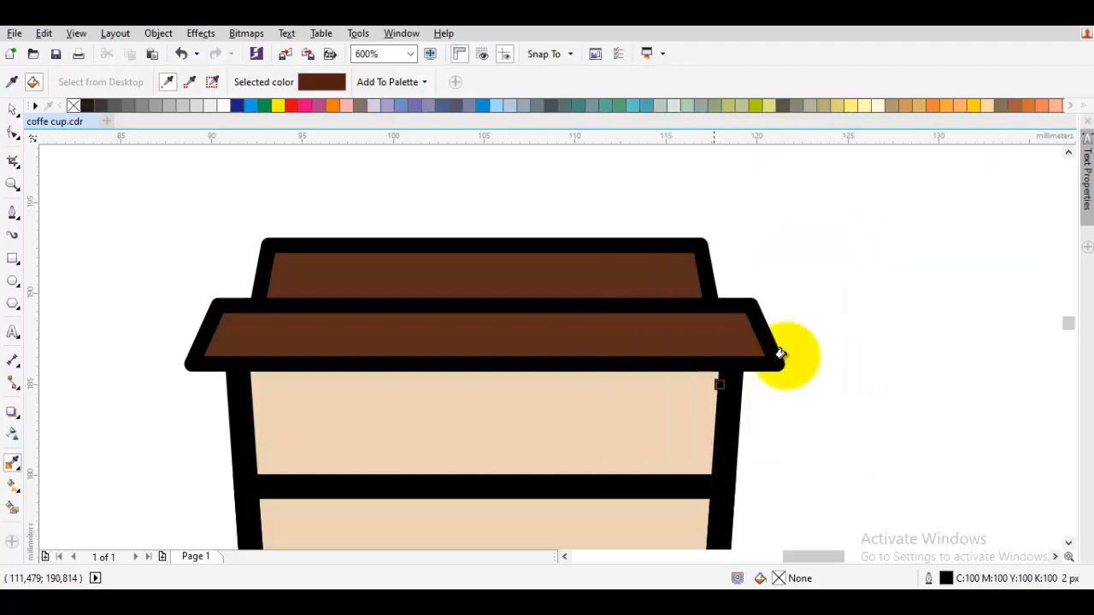
- Fill the cup's sleeve band with green C100 M0 Y100 K0
{"action": "key", "text": "space"}
{"action": "scroll", "coordinate": [786, 359], "scroll_direction": "down", "scroll_amount": 1}
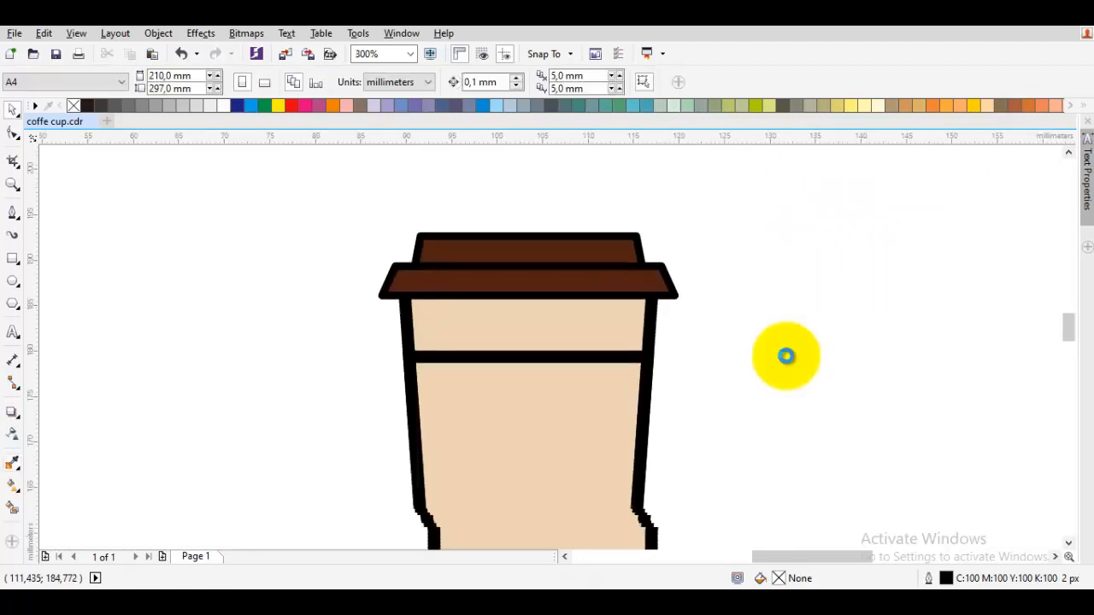
{"action": "scroll", "coordinate": [787, 361], "scroll_direction": "down", "scroll_amount": 3}
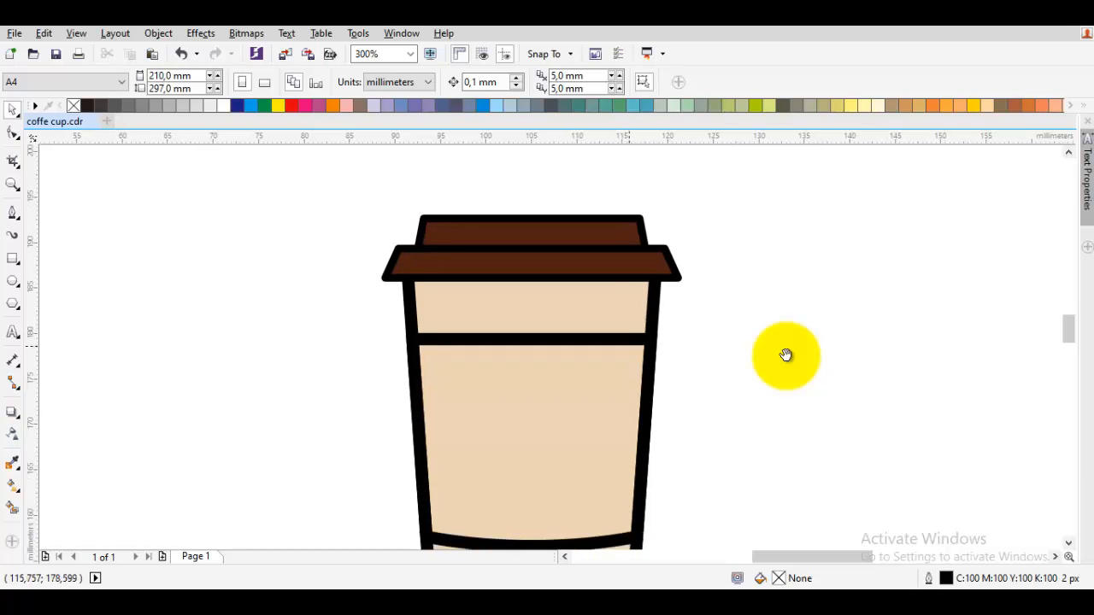
{"action": "left_click", "coordinate": [614, 316]}
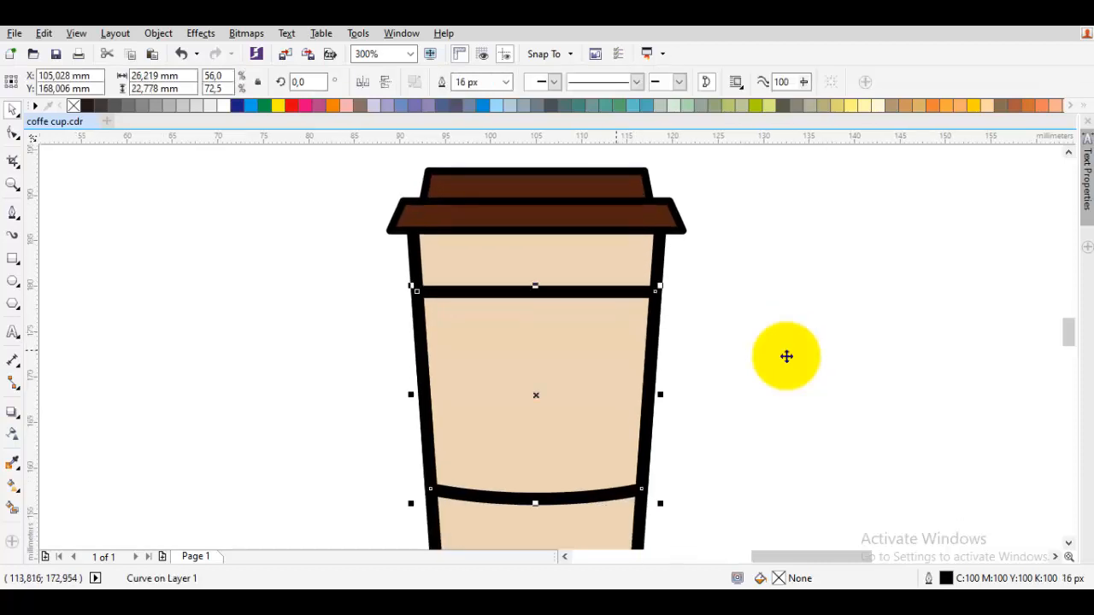
{"action": "left_click_drag", "start_coordinate": [634, 352], "coordinate": [677, 352]}
{"action": "left_click", "coordinate": [778, 352]}
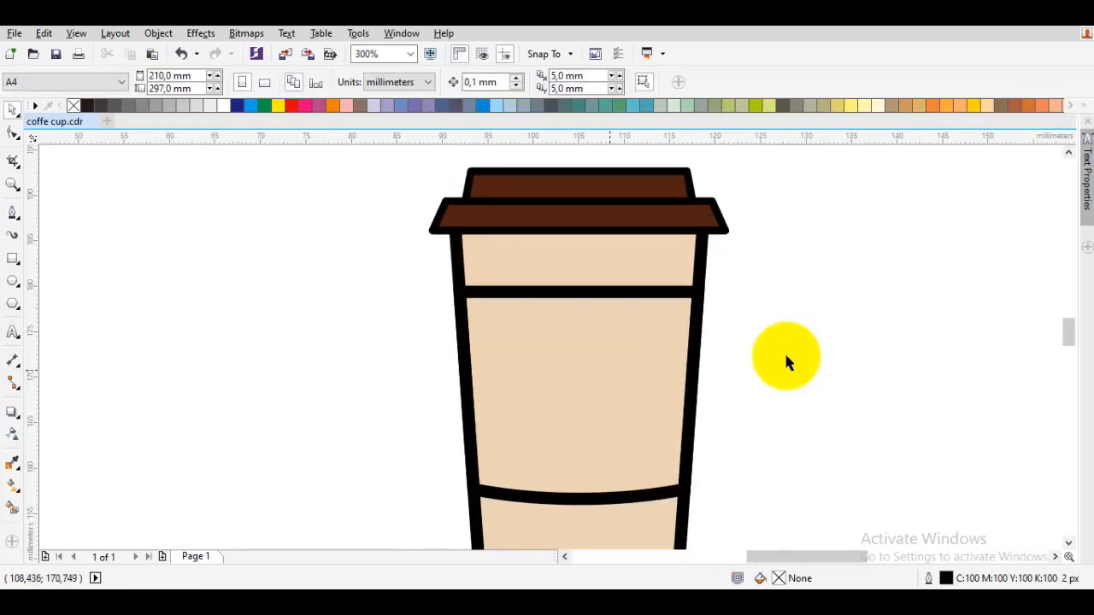
{"action": "left_click", "coordinate": [609, 368]}
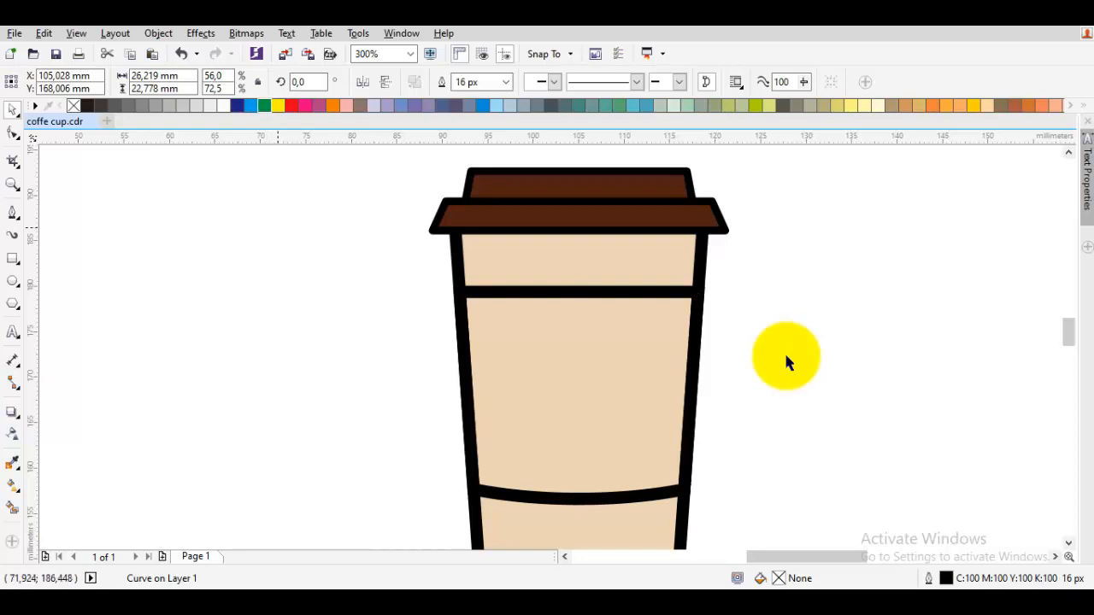
{"action": "left_click", "coordinate": [786, 357]}
{"action": "key", "text": "Tab"}
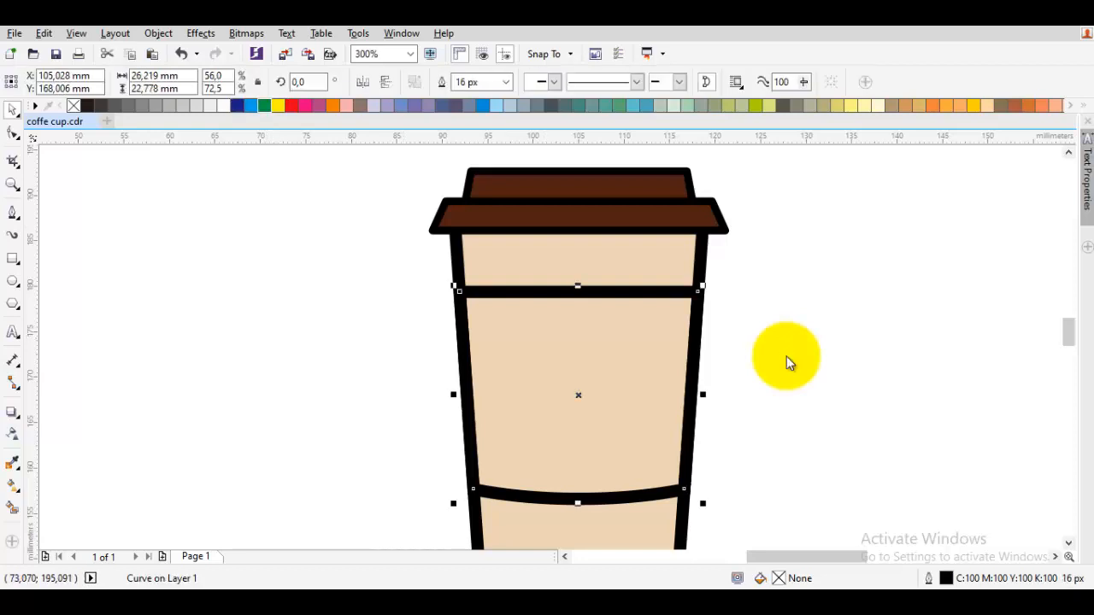
{"action": "left_click", "coordinate": [264, 106]}
{"action": "left_click", "coordinate": [329, 218]}
{"action": "scroll", "coordinate": [598, 354], "scroll_direction": "down", "scroll_amount": 1}
{"action": "left_click_drag", "start_coordinate": [772, 373], "coordinate": [601, 346]}
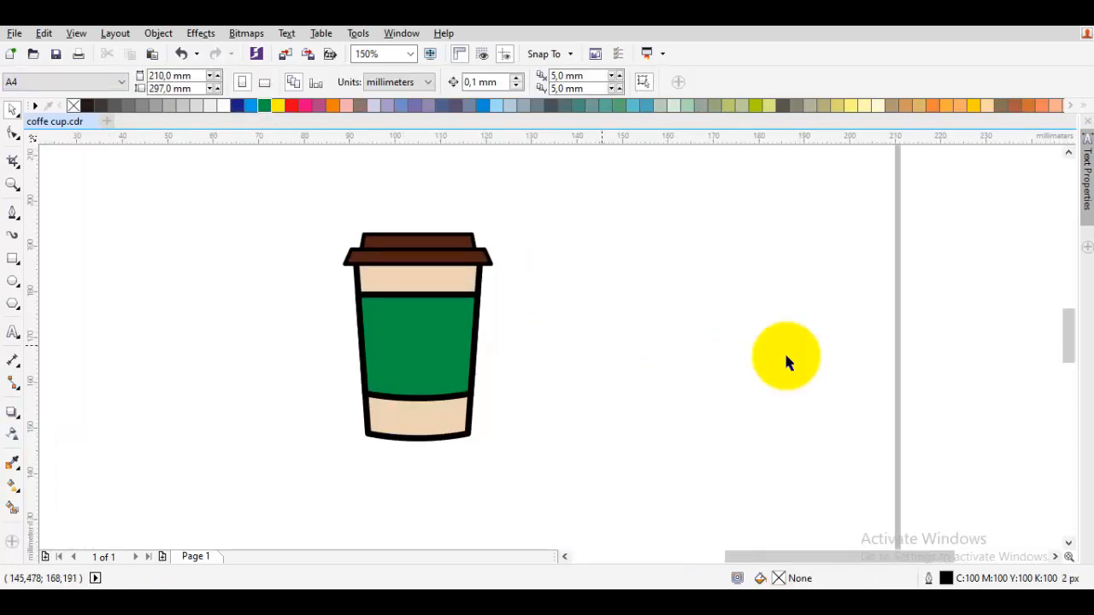
- Widen the green sleeve symmetrically to about 27.06 mm so it overhangs both sides of the cup body
{"action": "scroll", "coordinate": [442, 317], "scroll_direction": "up", "scroll_amount": 1}
{"action": "left_click", "coordinate": [443, 316]}
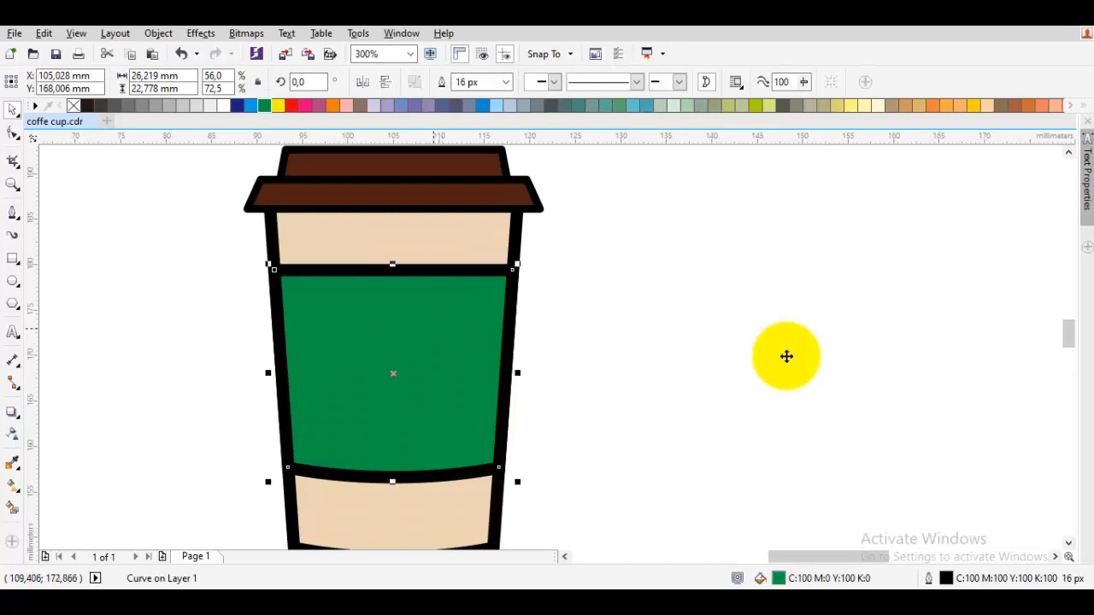
{"action": "scroll", "coordinate": [516, 368], "scroll_direction": "up", "scroll_amount": 2}
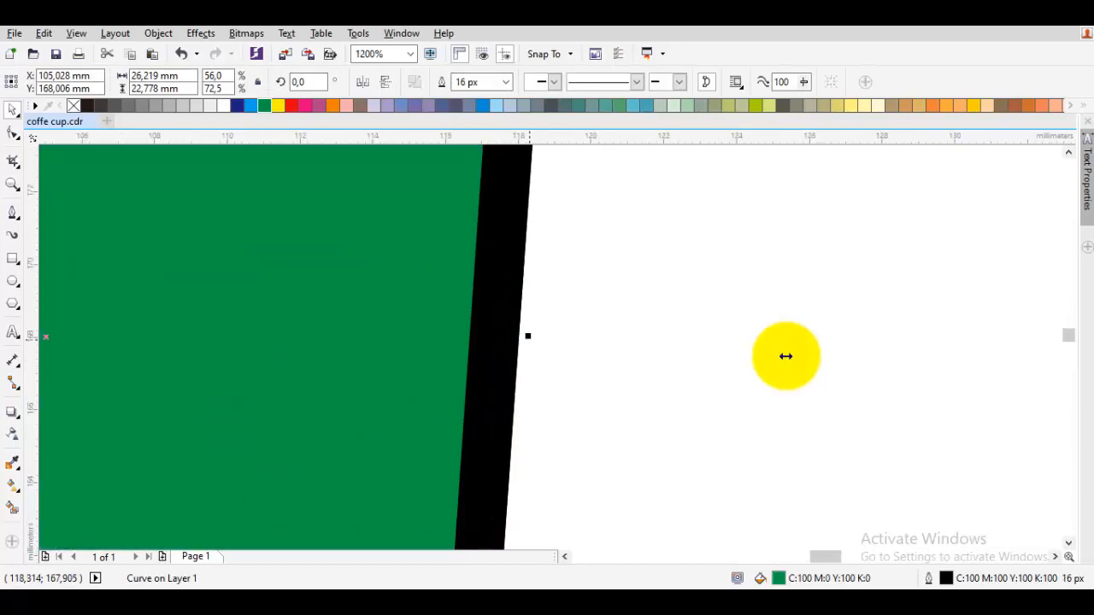
{"action": "left_click_drag", "start_coordinate": [529, 338], "coordinate": [544, 335]}
{"action": "scroll", "coordinate": [544, 334], "scroll_direction": "down", "scroll_amount": 2}
{"action": "left_click", "coordinate": [582, 319]}
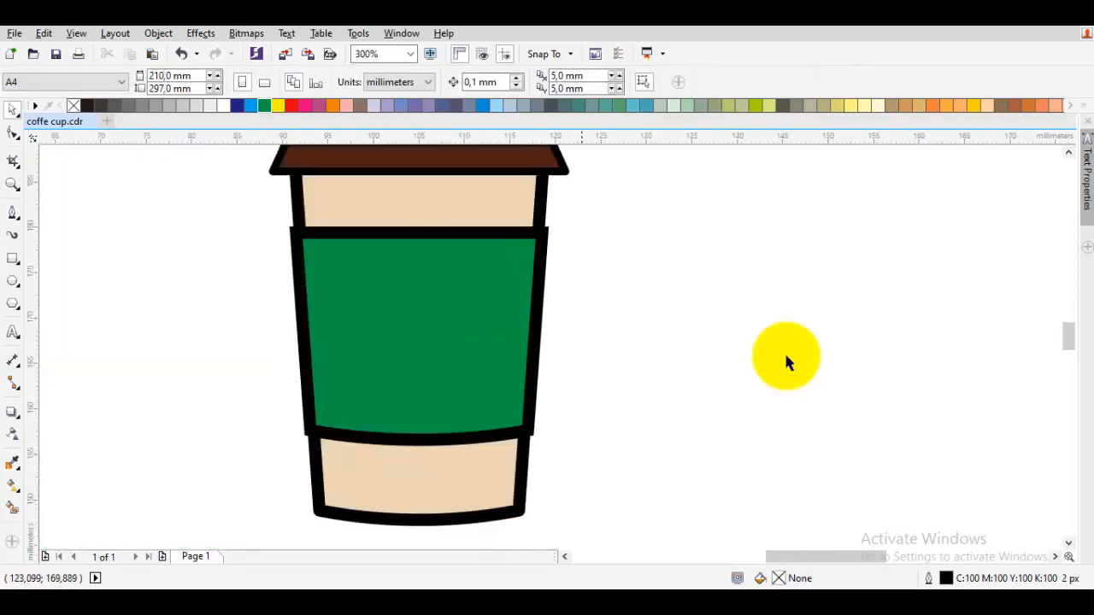
{"action": "left_click_drag", "start_coordinate": [564, 294], "coordinate": [563, 310]}
- Give the green sleeve's 16 px outline rounded corners
{"action": "left_click", "coordinate": [500, 272]}
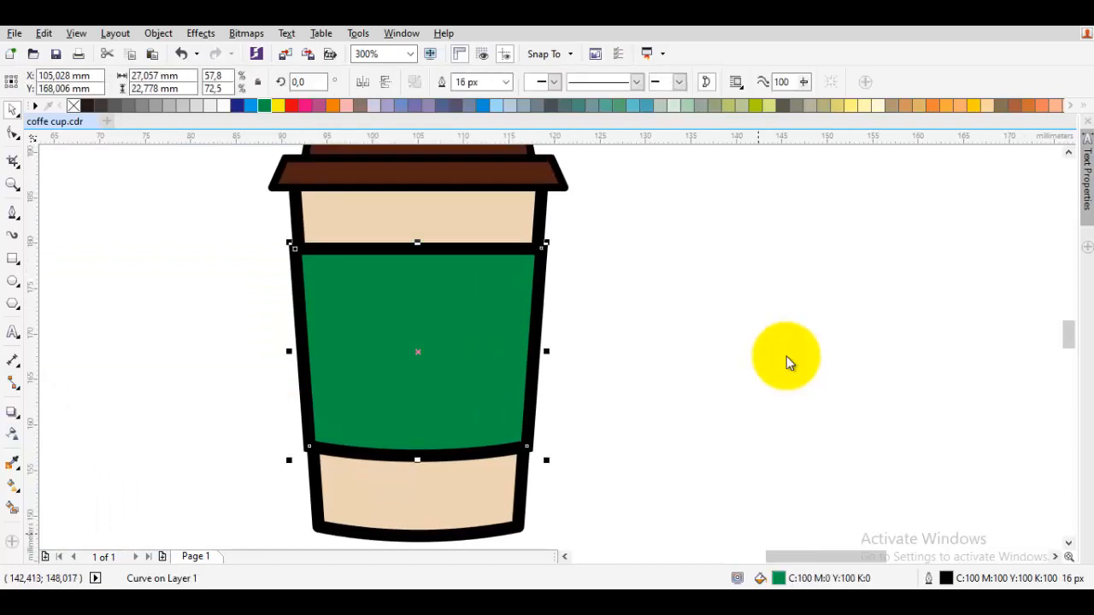
{"action": "key", "text": "F12"}
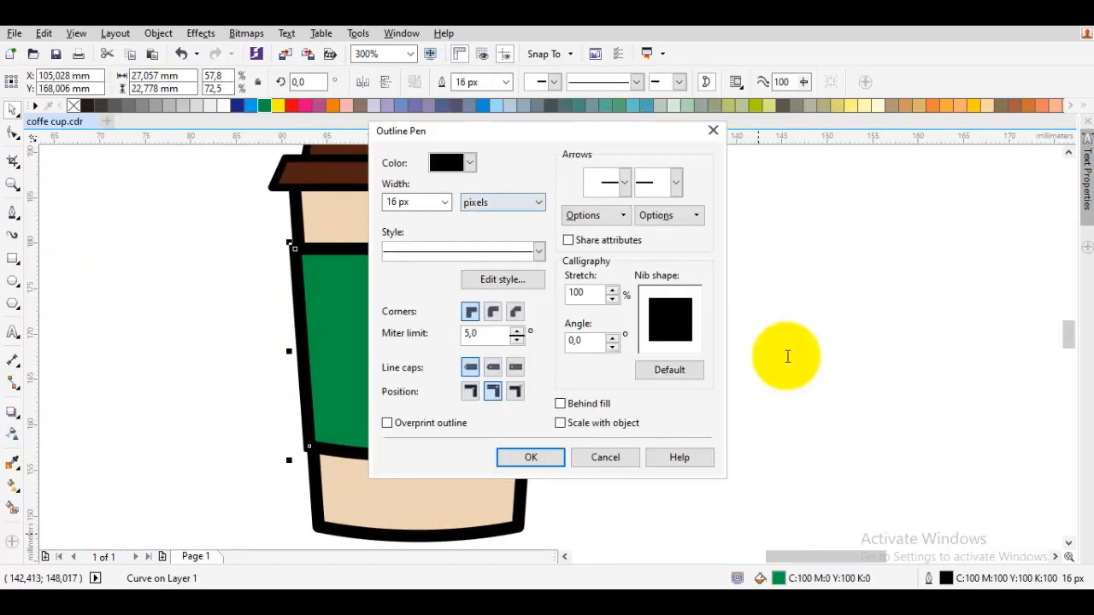
{"action": "left_click", "coordinate": [531, 457]}
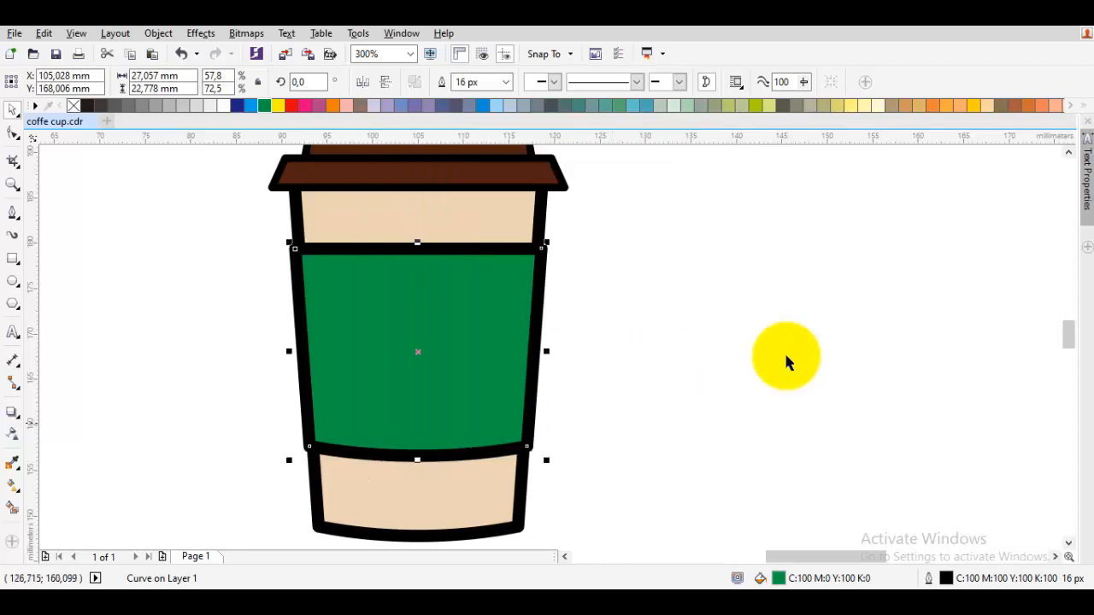
{"action": "left_click", "coordinate": [617, 352]}
{"action": "scroll", "coordinate": [485, 277], "scroll_direction": "up", "scroll_amount": 2}
{"action": "left_click", "coordinate": [521, 297]}
{"action": "scroll", "coordinate": [522, 297], "scroll_direction": "down", "scroll_amount": 1}
{"action": "scroll", "coordinate": [785, 355], "scroll_direction": "up", "scroll_amount": 2}
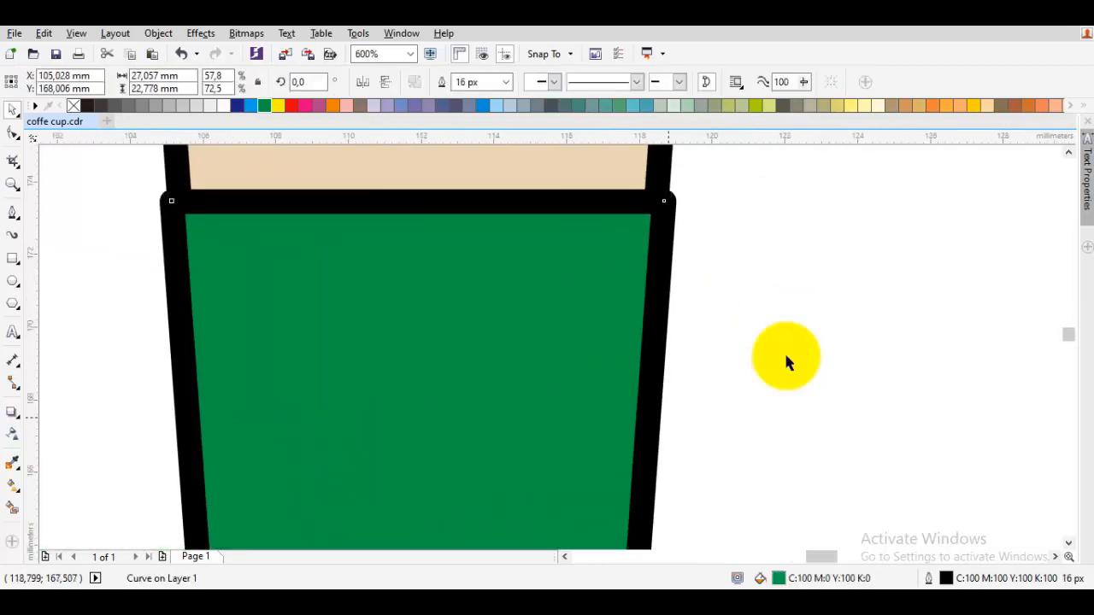
{"action": "mouse_move", "coordinate": [660, 383]}
{"action": "left_mouse_down"}
{"action": "mouse_move", "coordinate": [664, 254]}
{"action": "mouse_move", "coordinate": [732, 330]}
{"action": "mouse_move", "coordinate": [706, 382]}
{"action": "left_mouse_up"}
{"action": "left_click", "coordinate": [663, 372]}
{"action": "scroll", "coordinate": [663, 376], "scroll_direction": "down", "scroll_amount": 1}
{"action": "scroll", "coordinate": [626, 443], "scroll_direction": "down", "scroll_amount": 1}
{"action": "scroll", "coordinate": [678, 358], "scroll_direction": "down", "scroll_amount": 1}
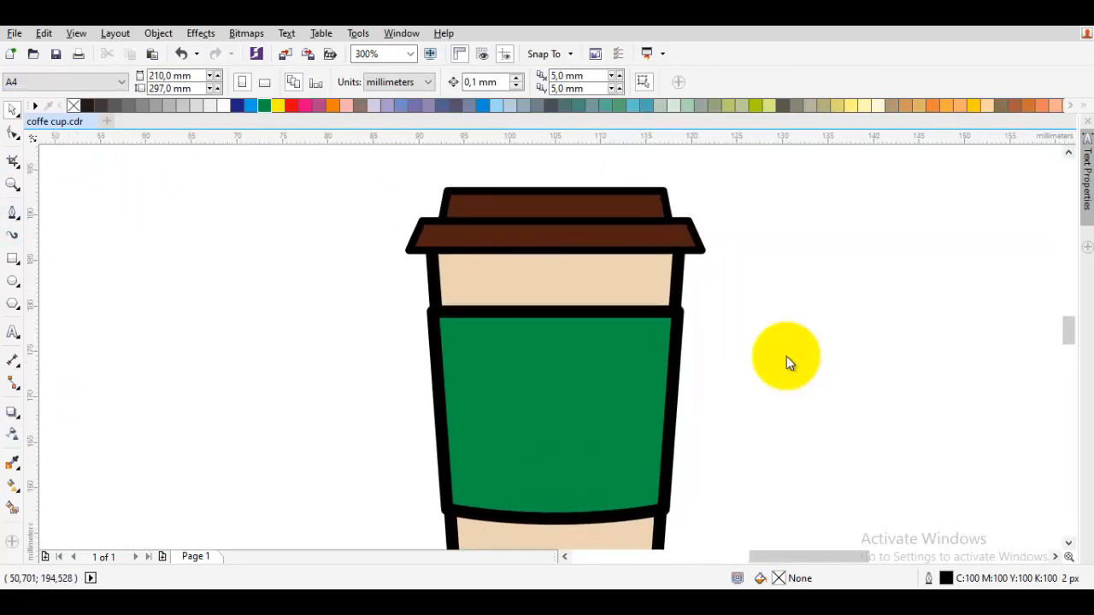
{"action": "left_click_drag", "start_coordinate": [769, 312], "coordinate": [763, 299]}
{"action": "scroll", "coordinate": [765, 300], "scroll_direction": "down", "scroll_amount": 1}
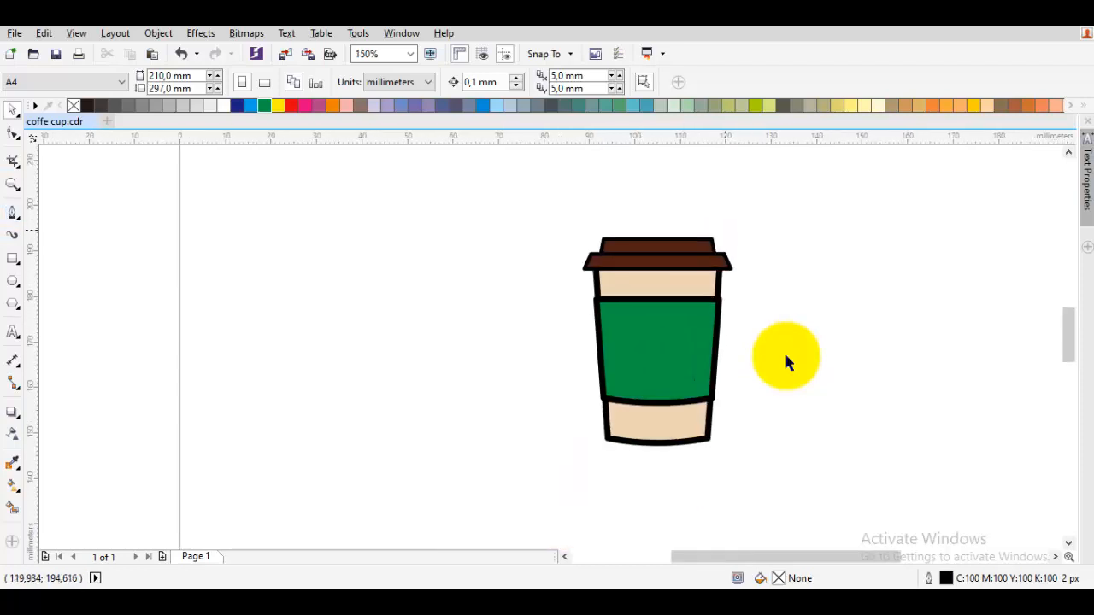
{"action": "scroll", "coordinate": [723, 230], "scroll_direction": "up", "scroll_amount": 1}
{"action": "key", "text": "space"}
{"action": "left_click_drag", "start_coordinate": [659, 174], "coordinate": [699, 193]}
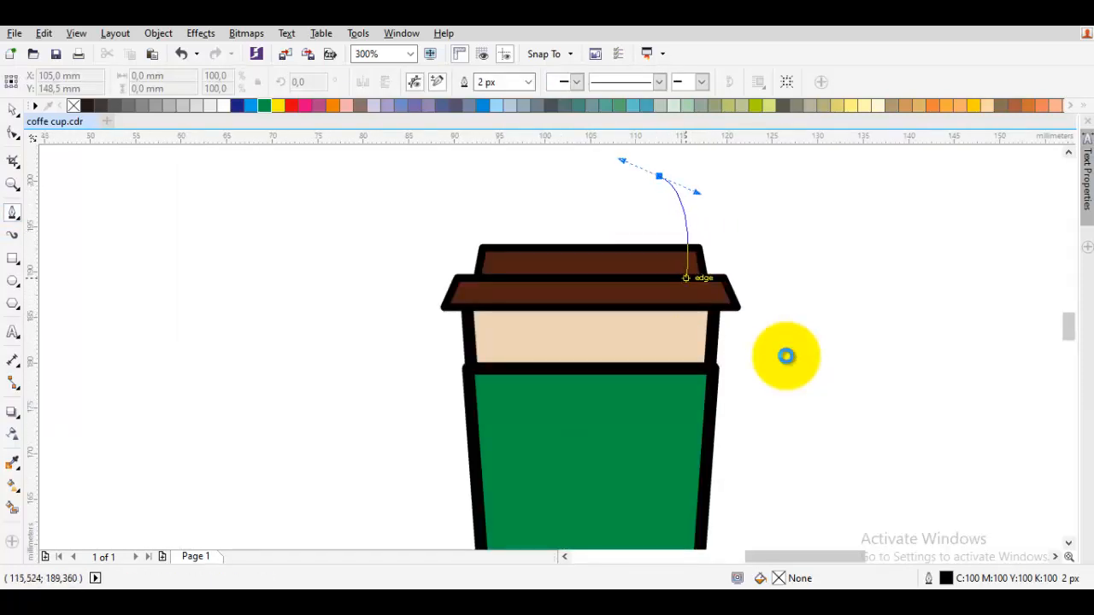
{"action": "scroll", "coordinate": [686, 281], "scroll_direction": "up", "scroll_amount": 1}
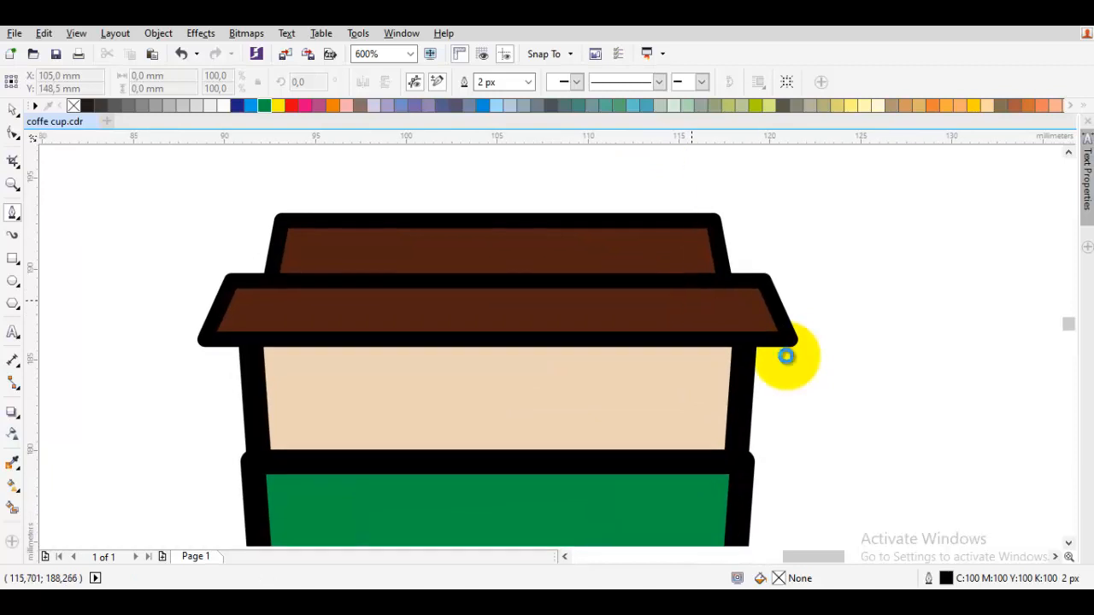
{"action": "scroll", "coordinate": [709, 332], "scroll_direction": "down", "scroll_amount": 1}
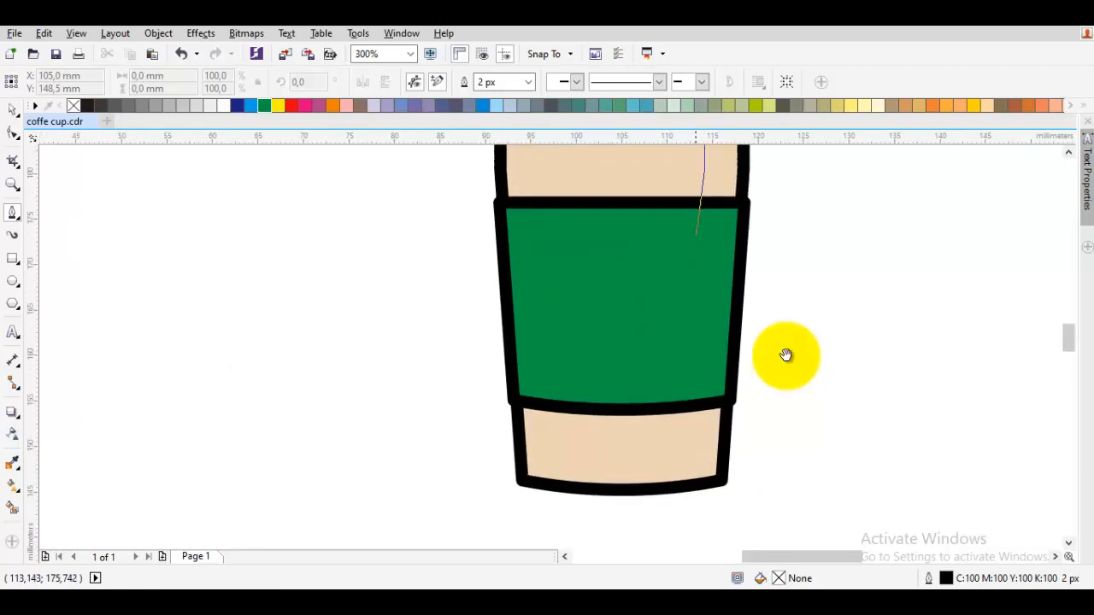
{"action": "scroll", "coordinate": [701, 307], "scroll_direction": "down", "scroll_amount": 1}
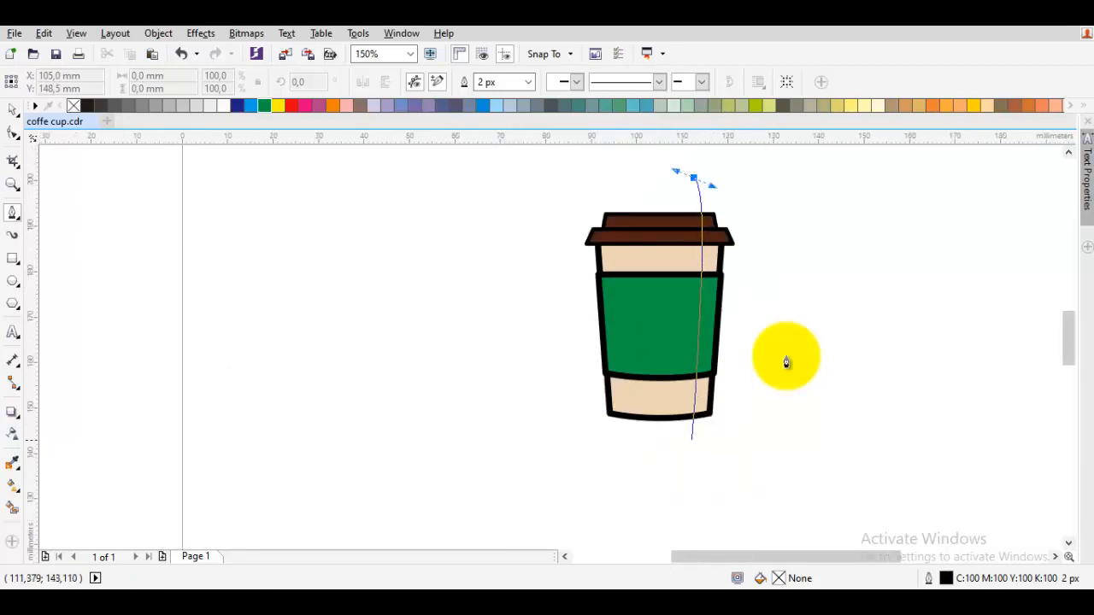
{"action": "left_click", "coordinate": [691, 445]}
{"action": "left_click", "coordinate": [739, 443]}
{"action": "scroll", "coordinate": [675, 402], "scroll_direction": "up", "scroll_amount": 1}
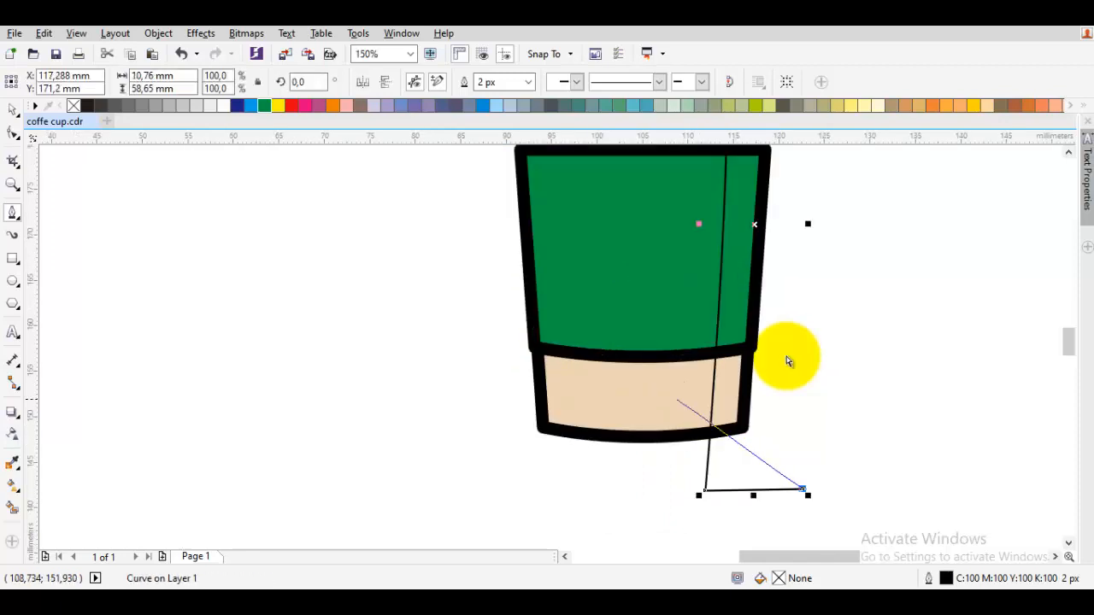
{"action": "key", "text": "ctrl+z"}
{"action": "key", "text": "ctrl+z"}
- Draw a closed Pen curve about 65 by 81 mm, running down through the cup's right part, under its base and around its right side
{"action": "scroll", "coordinate": [786, 364], "scroll_direction": "down", "scroll_amount": 1}
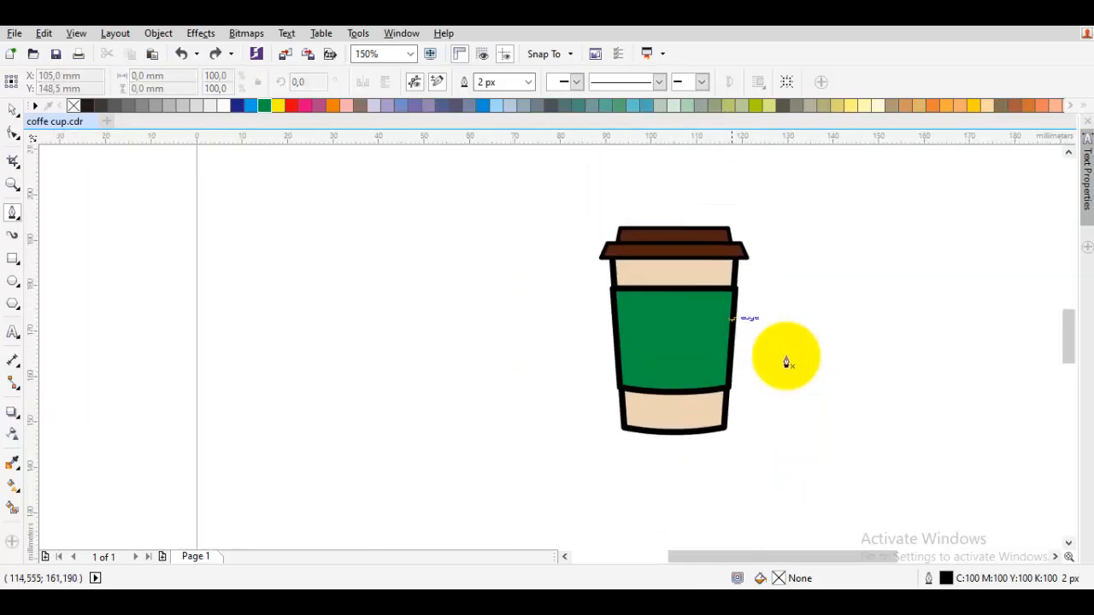
{"action": "left_click_drag", "start_coordinate": [708, 168], "coordinate": [723, 174]}
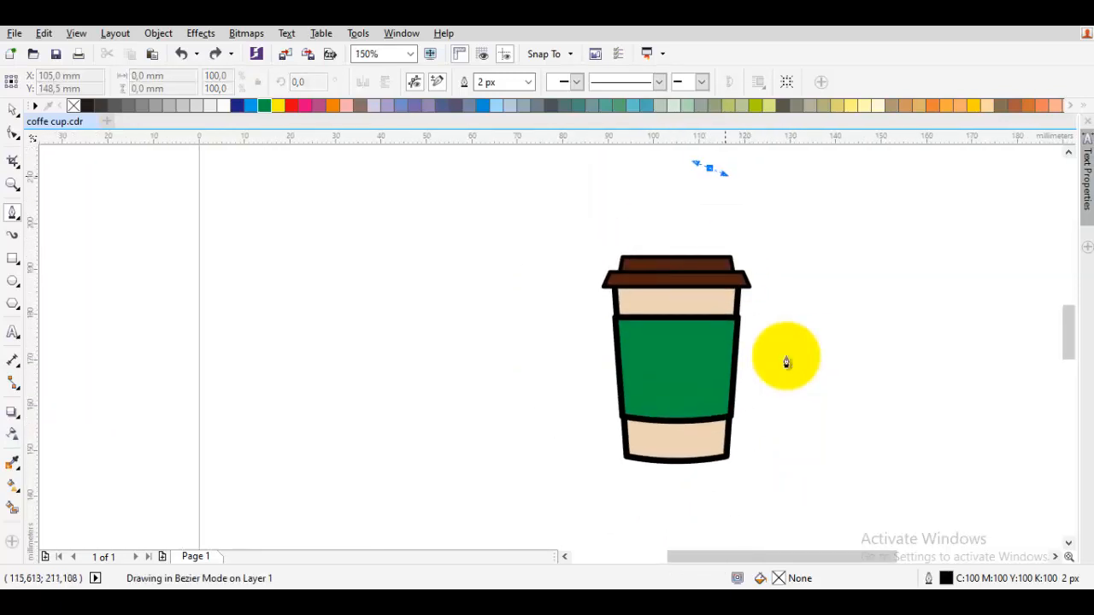
{"action": "scroll", "coordinate": [714, 443], "scroll_direction": "up", "scroll_amount": 1}
{"action": "left_click", "coordinate": [714, 448]}
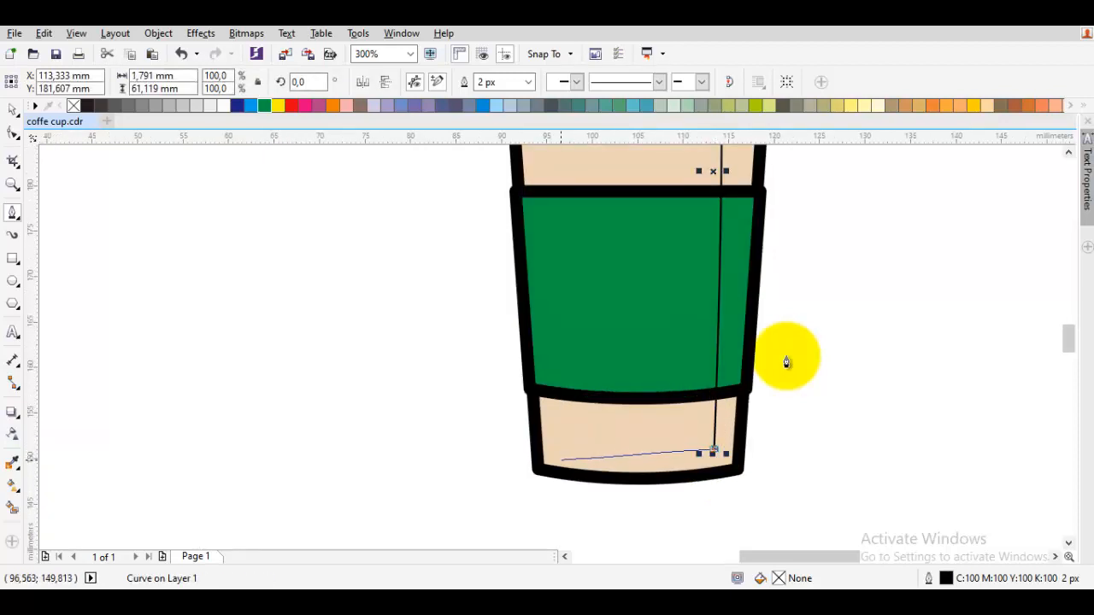
{"action": "left_click_drag", "start_coordinate": [491, 461], "coordinate": [369, 438]}
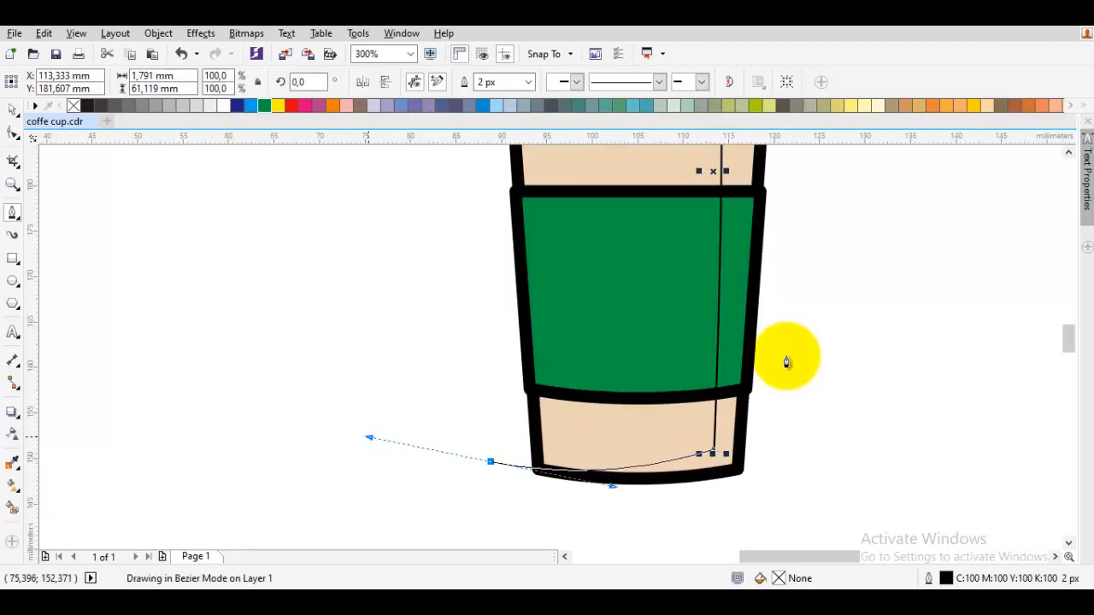
{"action": "scroll", "coordinate": [374, 443], "scroll_direction": "down", "scroll_amount": 1}
{"action": "left_click_drag", "start_coordinate": [590, 518], "coordinate": [701, 444]}
{"action": "left_click_drag", "start_coordinate": [708, 394], "coordinate": [691, 305]}
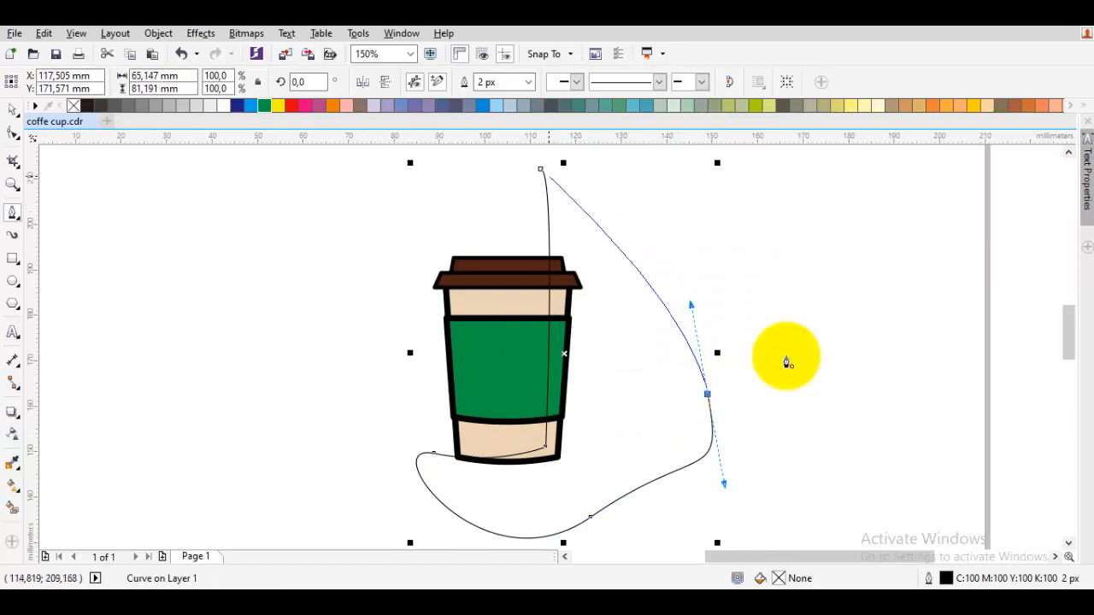
{"action": "left_click", "coordinate": [540, 170]}
- Move the closed curve slightly right and raise its top node until the shape is about 84 mm tall
{"action": "scroll", "coordinate": [786, 359], "scroll_direction": "up", "scroll_amount": 1}
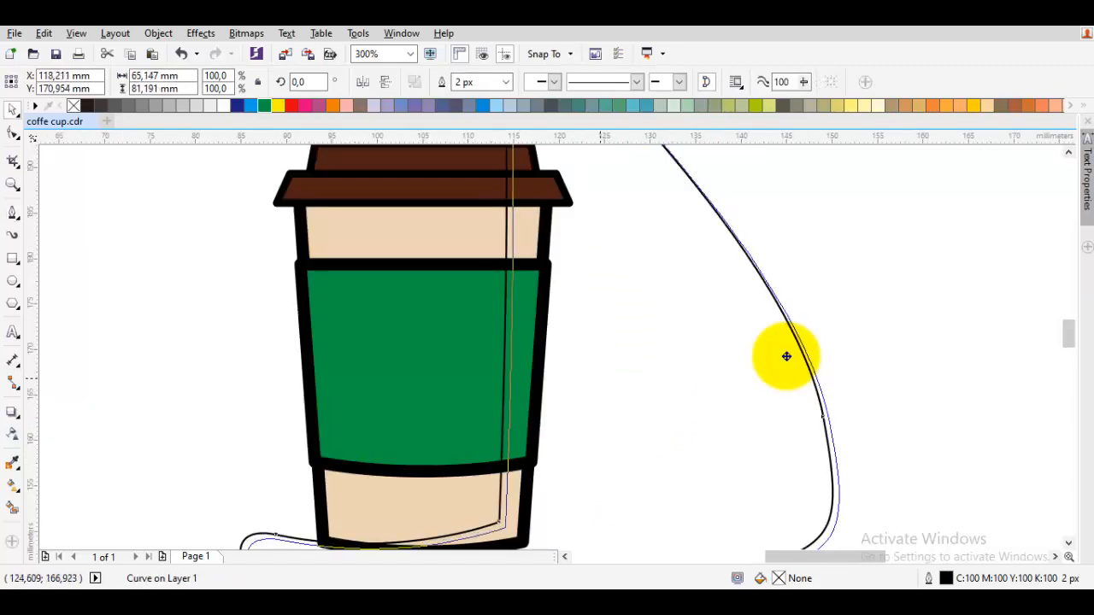
{"action": "key", "text": "F10"}
{"action": "scroll", "coordinate": [787, 359], "scroll_direction": "down", "scroll_amount": 1}
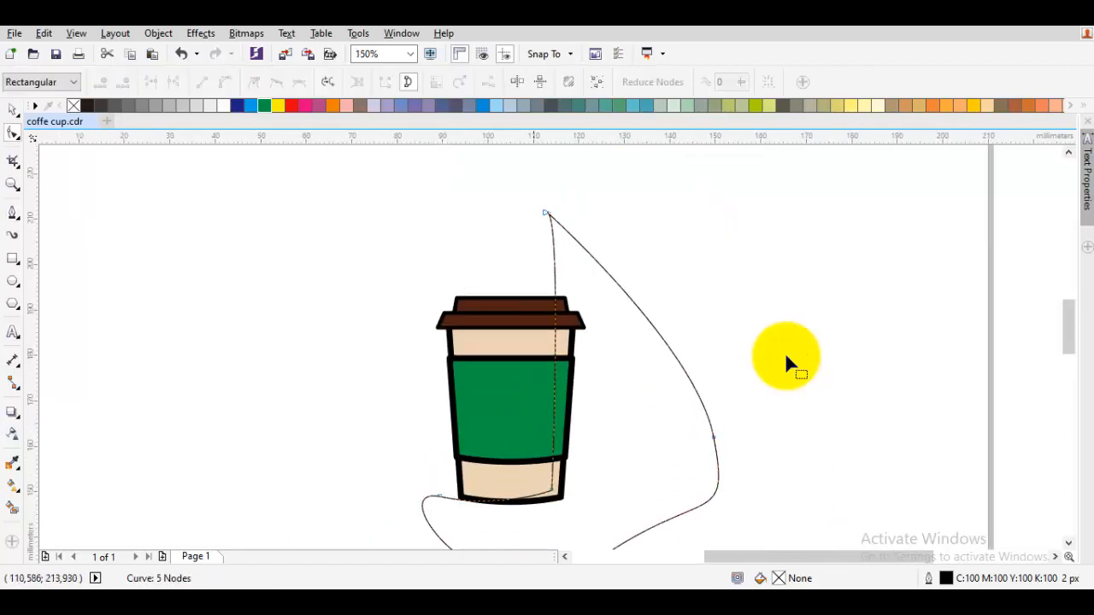
{"action": "left_click_drag", "start_coordinate": [549, 214], "coordinate": [556, 200]}
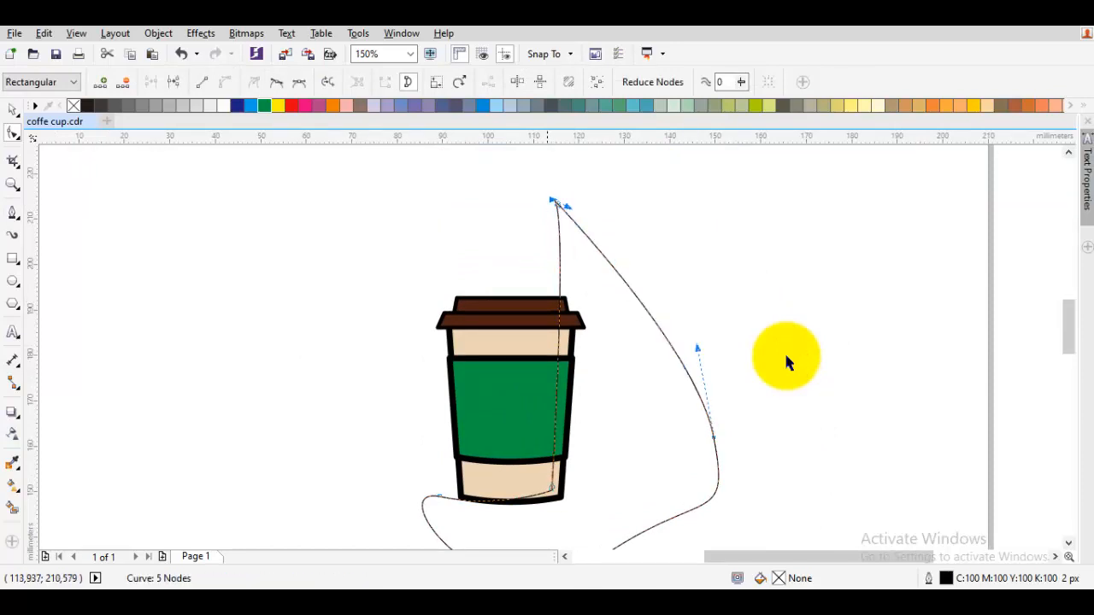
{"action": "key", "text": "space"}
{"action": "scroll", "coordinate": [526, 388], "scroll_direction": "up", "scroll_amount": 1}
{"action": "left_click", "coordinate": [530, 303], "text": "shift"}
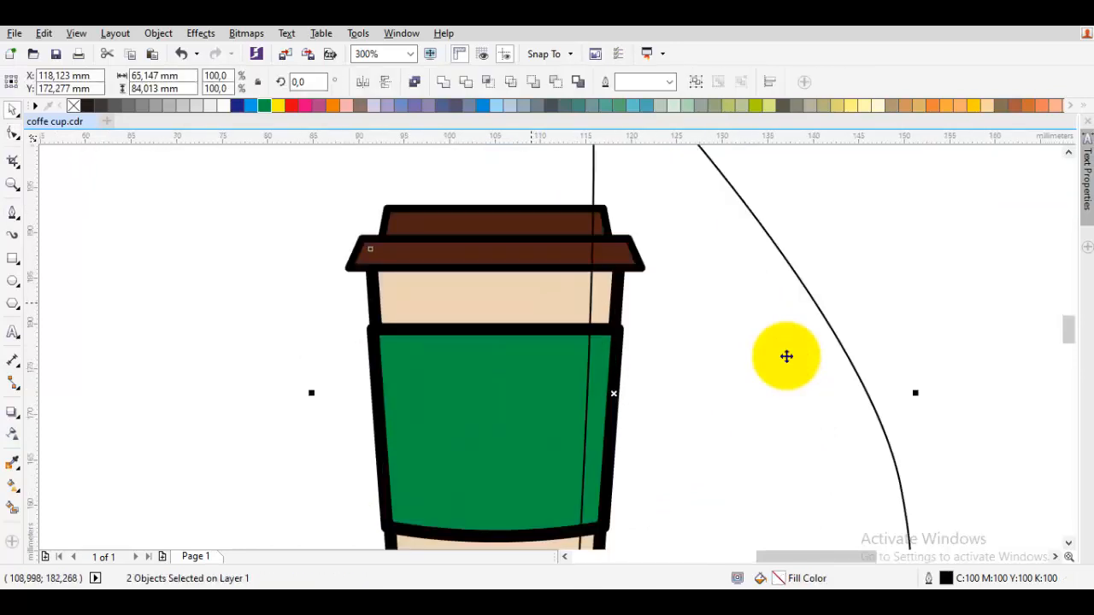
{"action": "key", "text": "Escape"}
{"action": "left_click", "coordinate": [547, 301]}
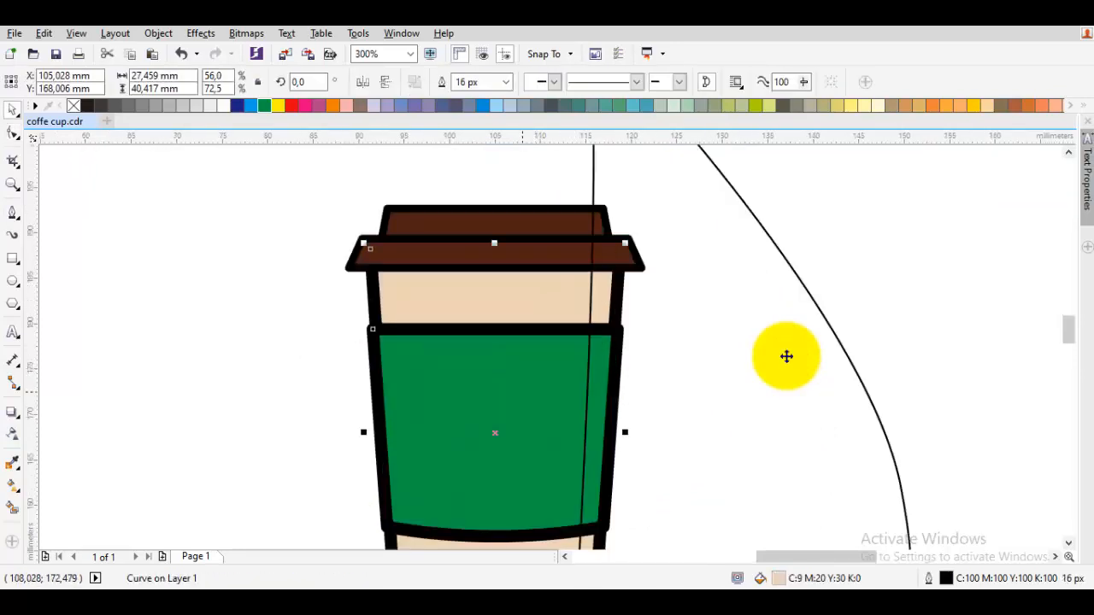
{"action": "left_click", "coordinate": [523, 389], "text": "shift"}
{"action": "scroll", "coordinate": [504, 502], "scroll_direction": "down", "scroll_amount": 3}
{"action": "scroll", "coordinate": [482, 425], "scroll_direction": "up", "scroll_amount": 3}
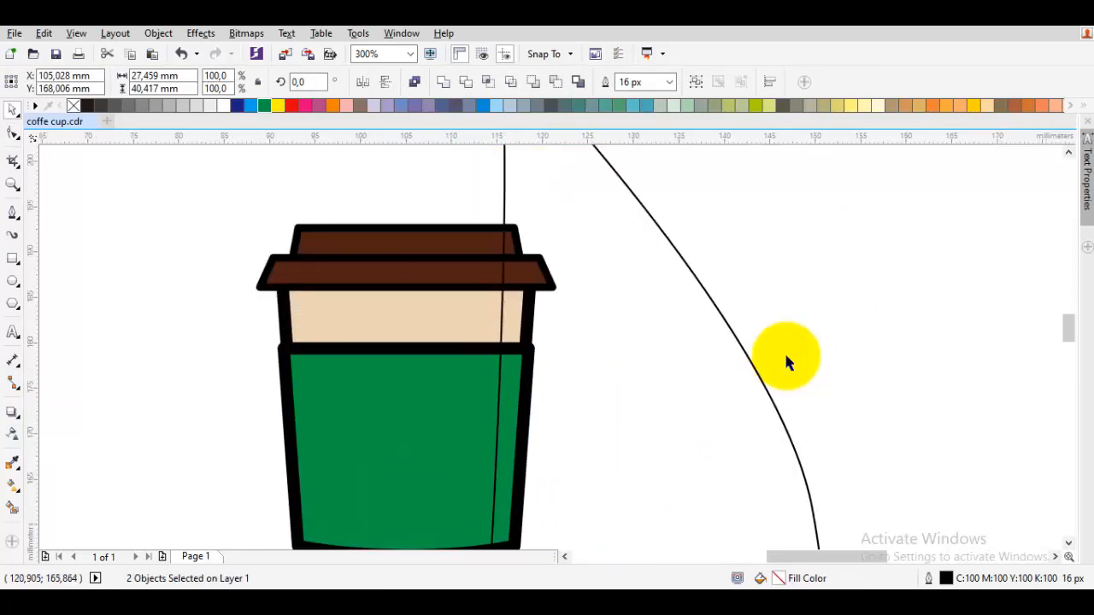
{"action": "left_click", "coordinate": [609, 346]}
- Intersect the closed curve with the beige cup body to create a separate piece along the body's right side
{"action": "left_click", "coordinate": [502, 301]}
{"action": "left_click", "coordinate": [446, 317], "text": "shift"}
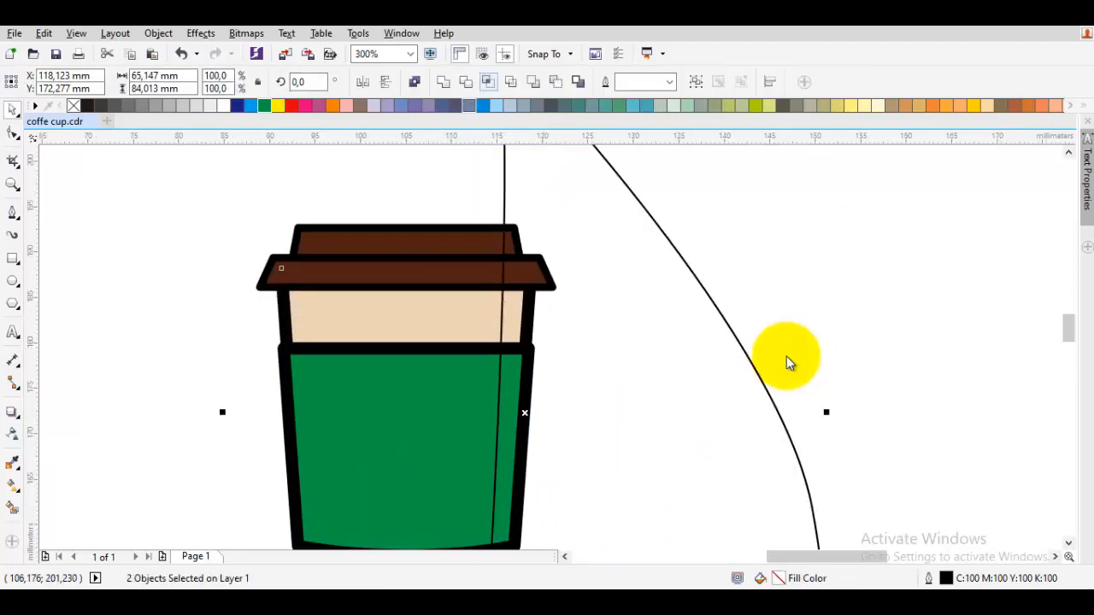
{"action": "left_click", "coordinate": [488, 82]}
{"action": "left_click", "coordinate": [589, 283]}
{"action": "key", "text": "Escape"}
- Shift the large closed curve left and intersect it with the green sleeve to create a separate piece along the sleeve's right side
{"action": "left_click_drag", "start_coordinate": [585, 352], "coordinate": [570, 352]}
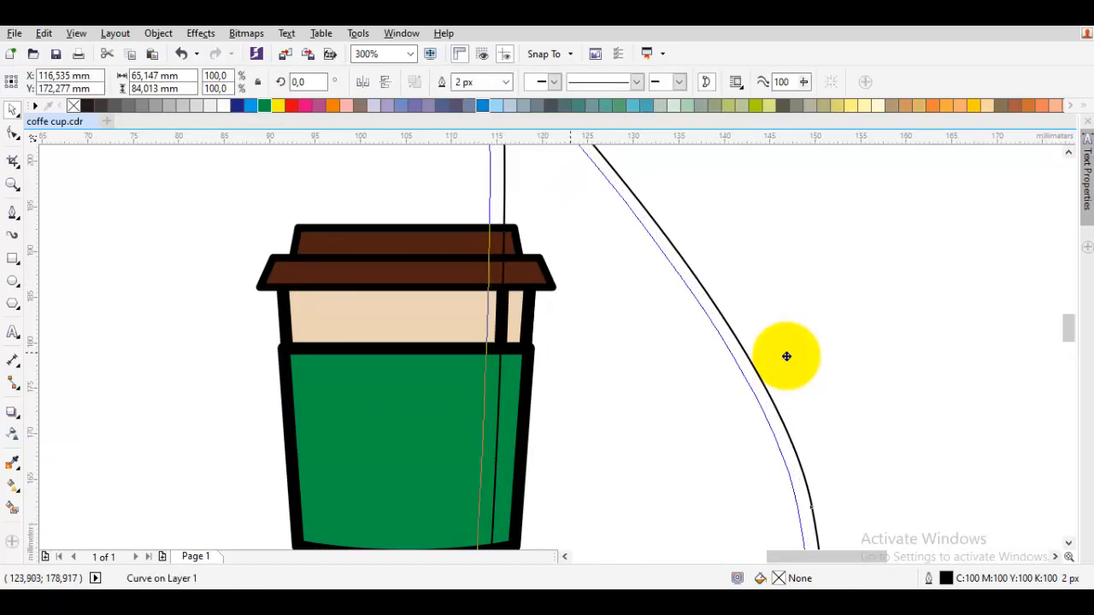
{"action": "scroll", "coordinate": [786, 356], "scroll_direction": "up", "scroll_amount": 2}
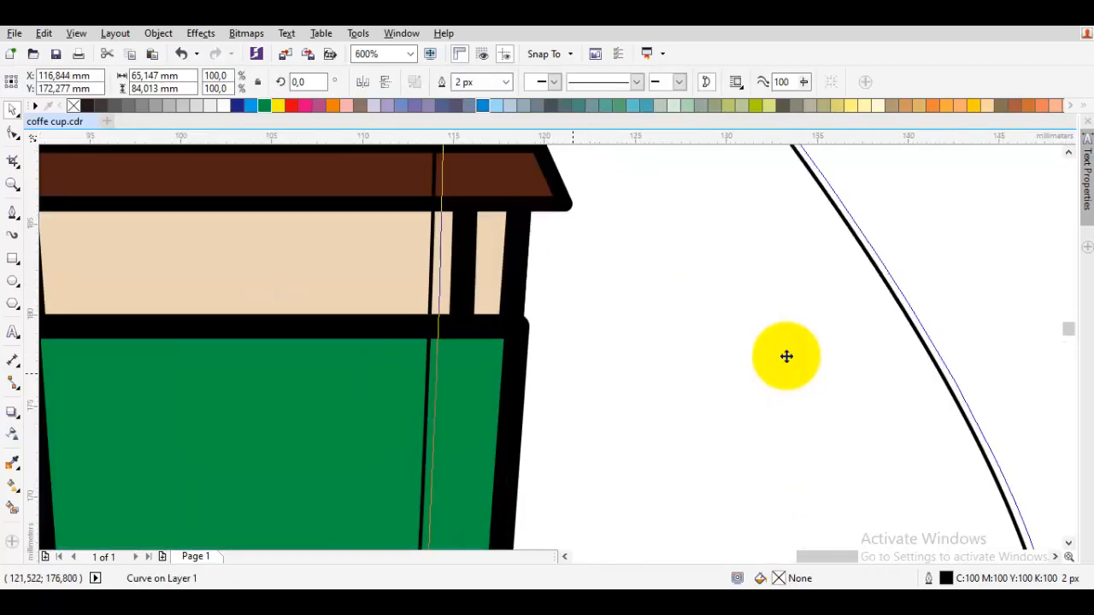
{"action": "left_click_drag", "start_coordinate": [786, 355], "coordinate": [786, 358]}
{"action": "left_click", "coordinate": [788, 361]}
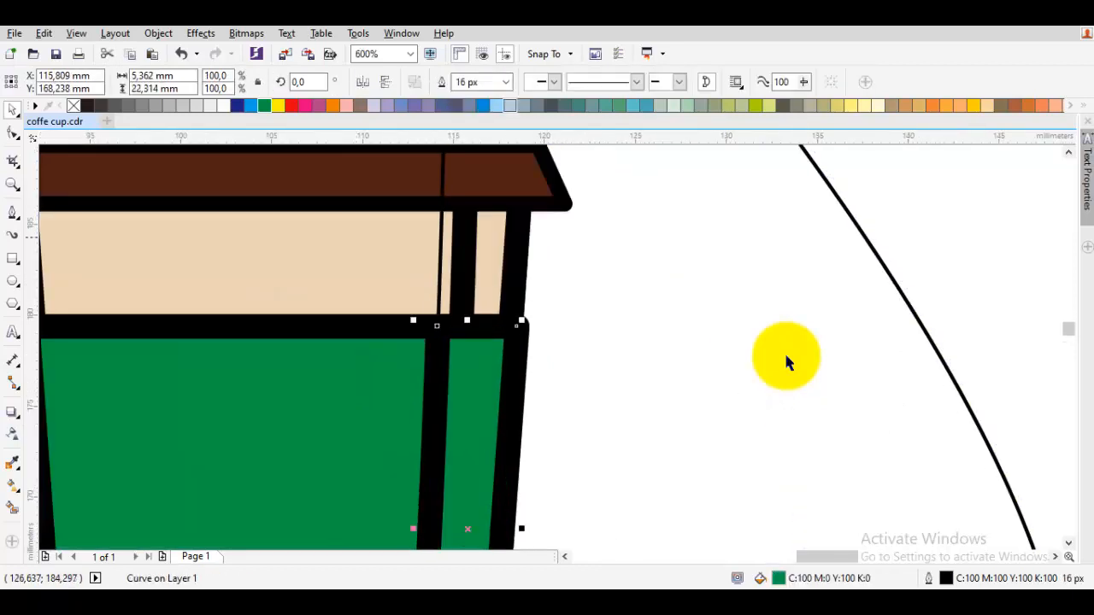
- Delete the large closed curve used for cutting the shading pieces
{"action": "right_click", "coordinate": [786, 357]}
{"action": "left_click", "coordinate": [713, 353]}
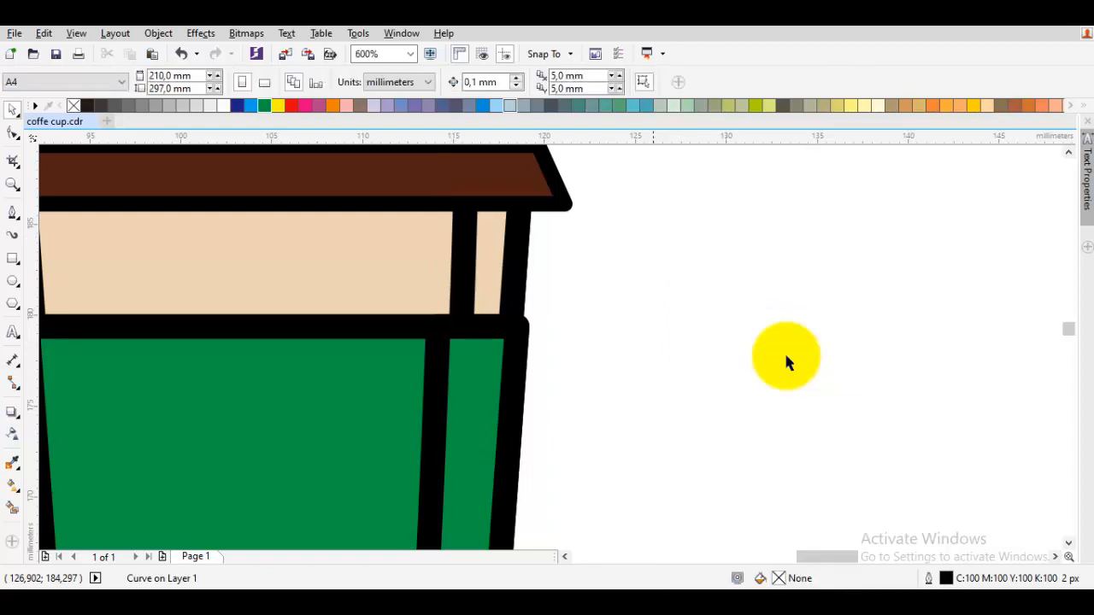
{"action": "key", "text": "ctrl+z"}
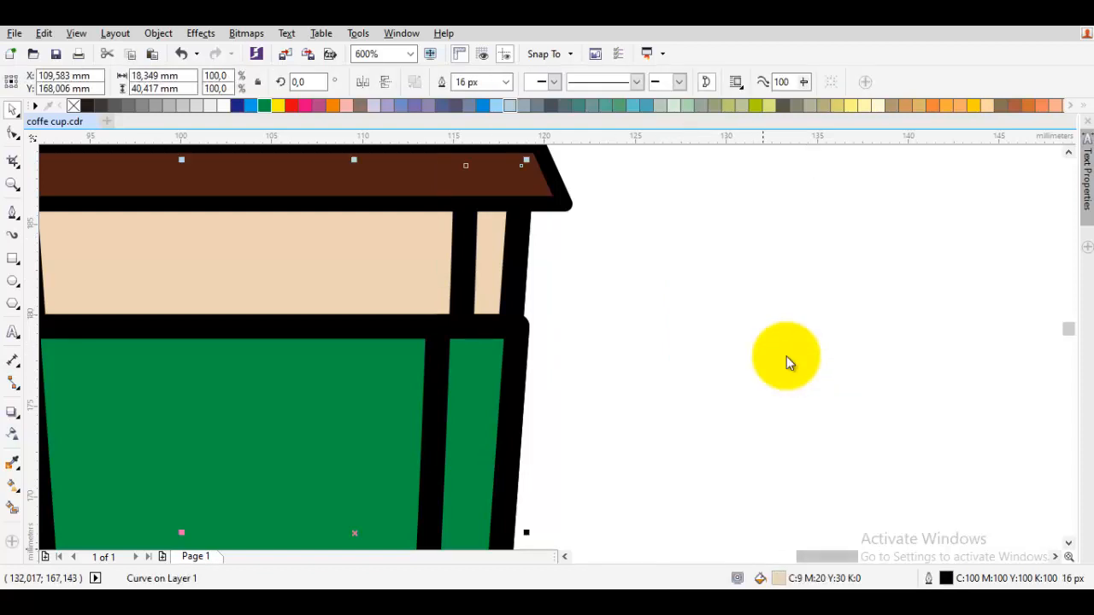
- Fill the beige body's right-side piece with darker tan C29 M40 Y56 K0 and remove its outline
{"action": "key", "text": "shift+F11"}
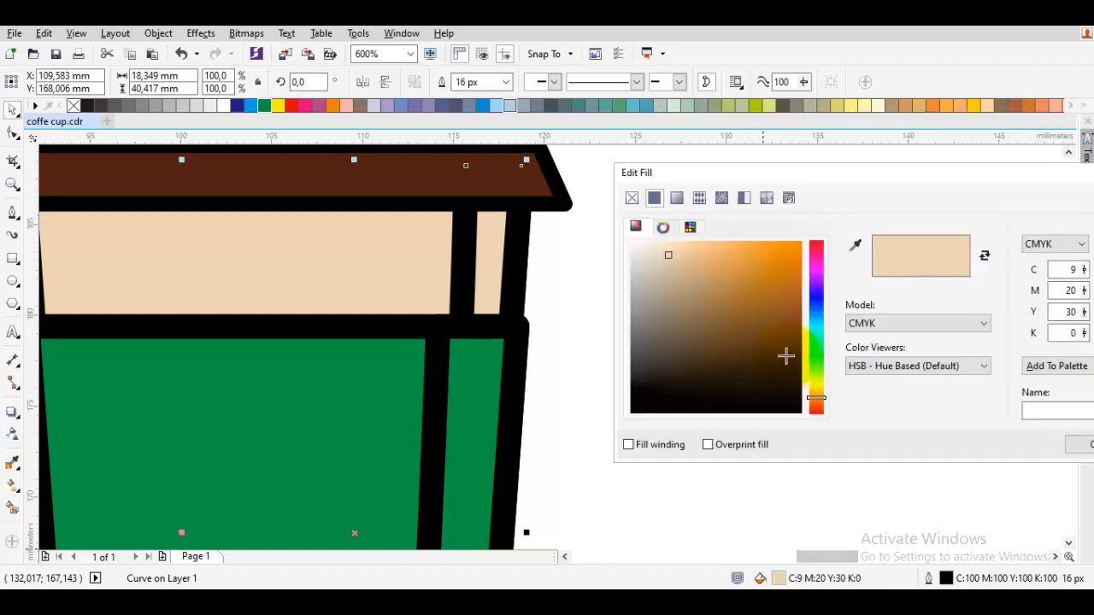
{"action": "left_click_drag", "start_coordinate": [668, 255], "coordinate": [690, 280]}
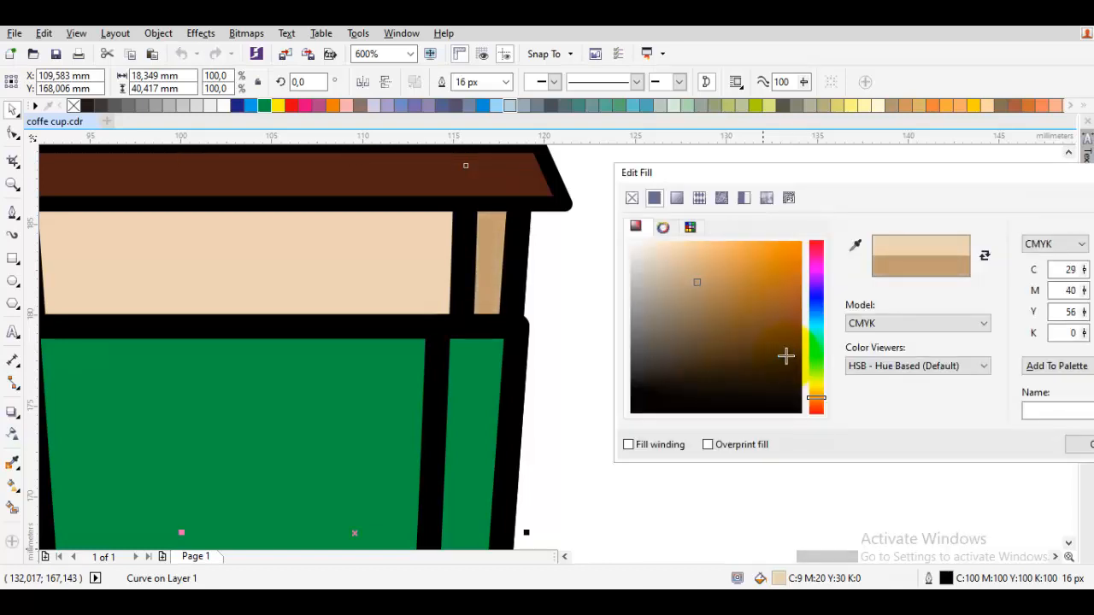
{"action": "left_click", "coordinate": [1081, 444]}
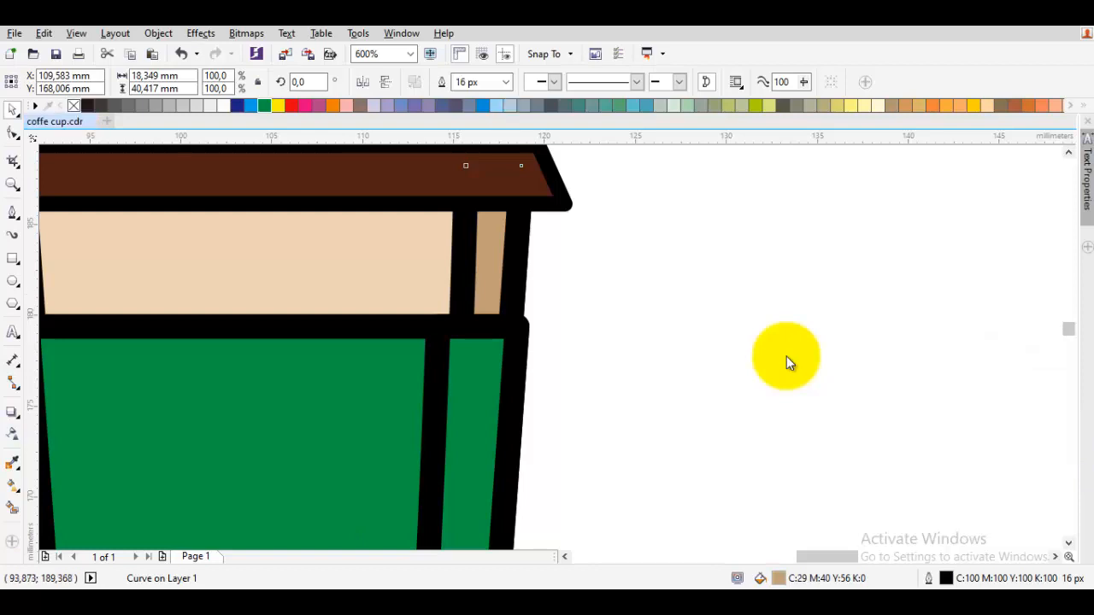
{"action": "right_click", "coordinate": [73, 106]}
- Fill the sleeve's right-side piece with dark green C95 M53 Y100 K24 and remove its outline
{"action": "left_click", "coordinate": [565, 401]}
{"action": "left_click_drag", "start_coordinate": [565, 402], "coordinate": [659, 325]}
{"action": "left_click", "coordinate": [575, 340]}
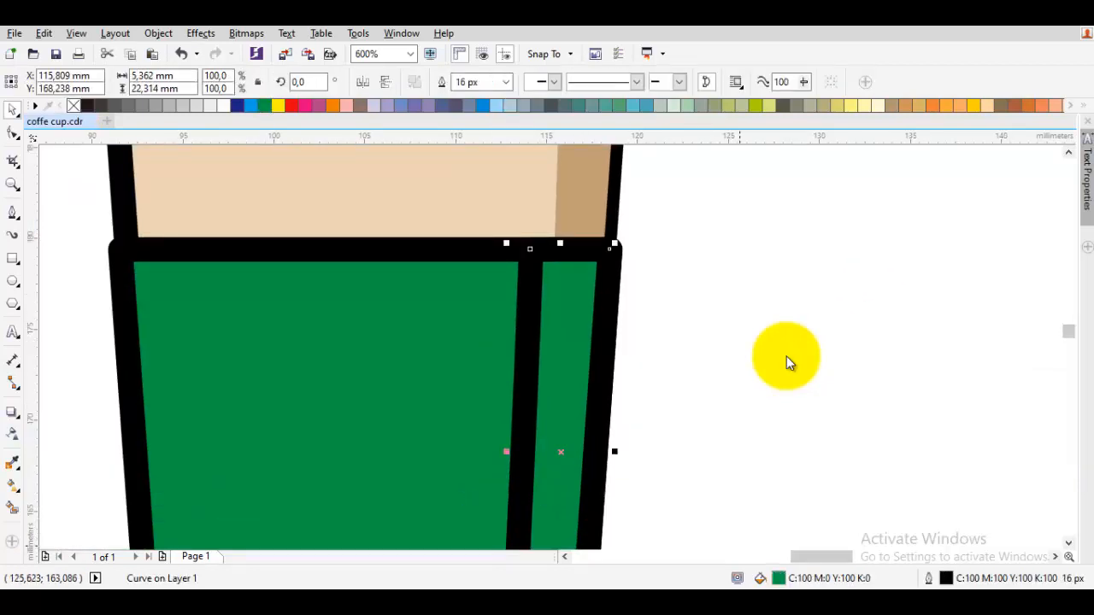
{"action": "double_click", "coordinate": [778, 578]}
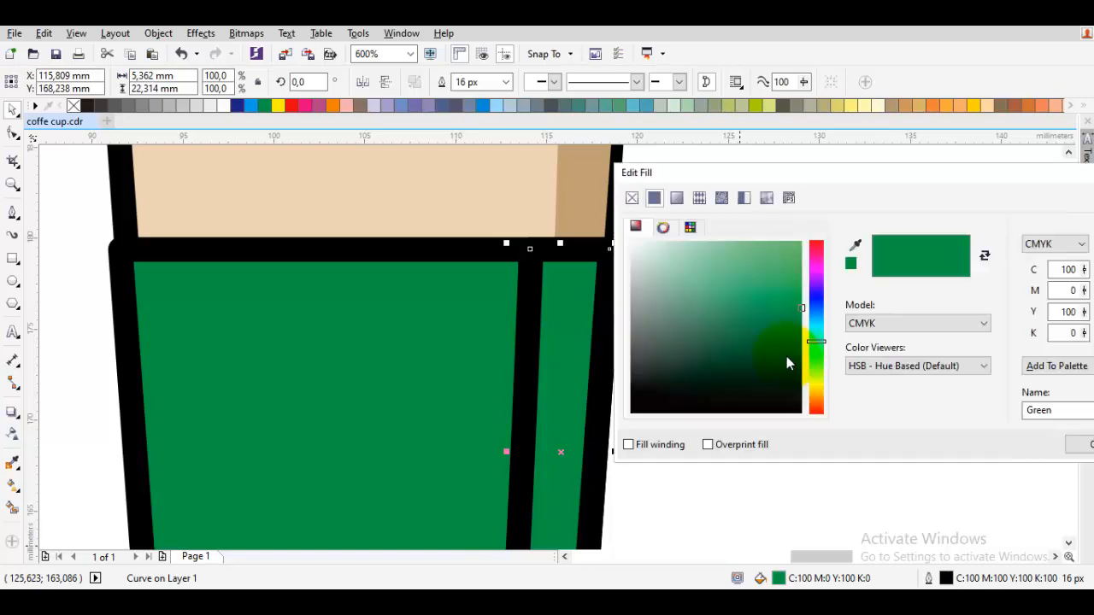
{"action": "left_click", "coordinate": [786, 356]}
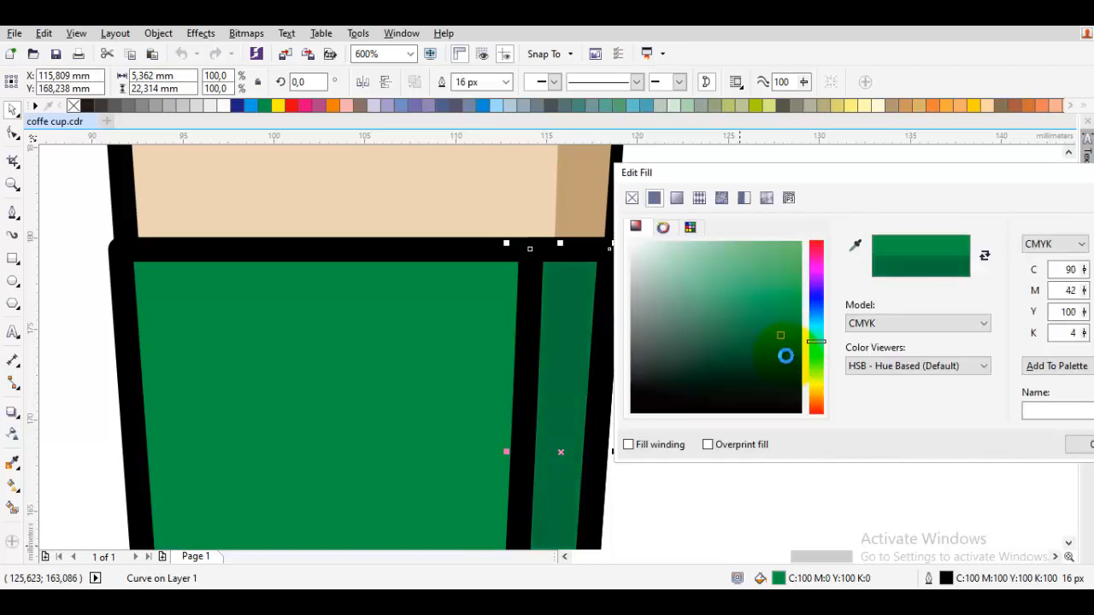
{"action": "left_click", "coordinate": [794, 353]}
{"action": "key", "text": "Return"}
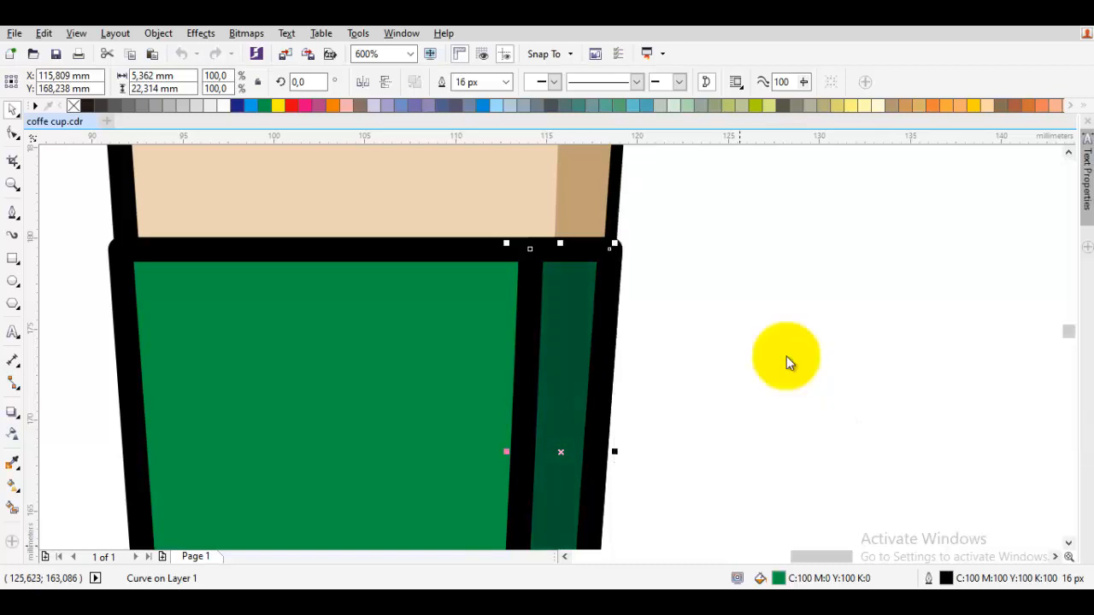
{"action": "scroll", "coordinate": [787, 359], "scroll_direction": "down", "scroll_amount": 2}
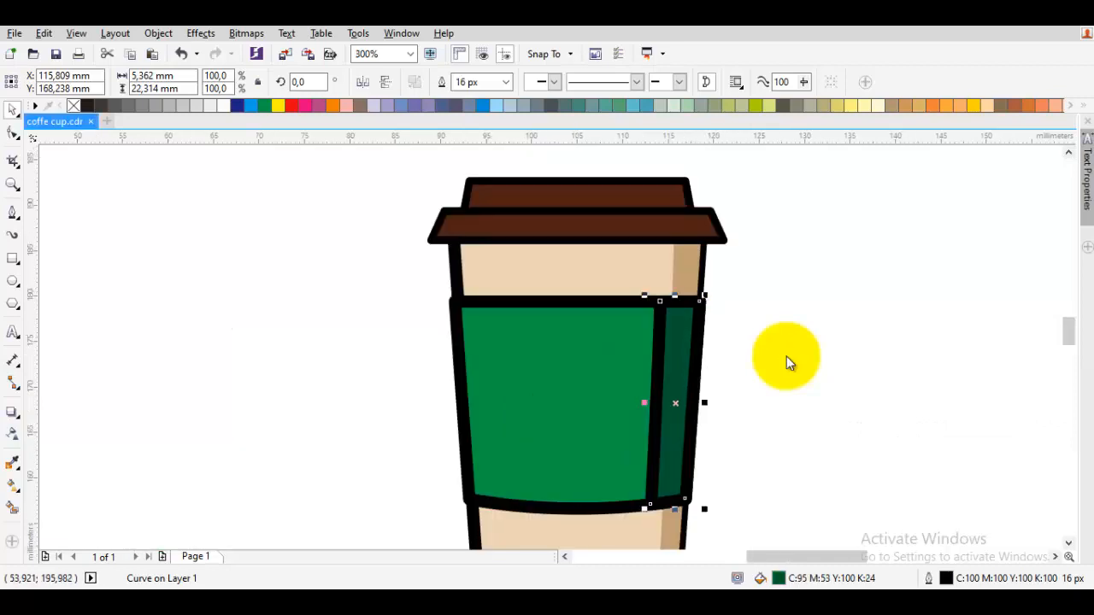
{"action": "right_click", "coordinate": [73, 106]}
{"action": "left_click", "coordinate": [175, 207]}
{"action": "scroll", "coordinate": [553, 309], "scroll_direction": "down", "scroll_amount": 1}
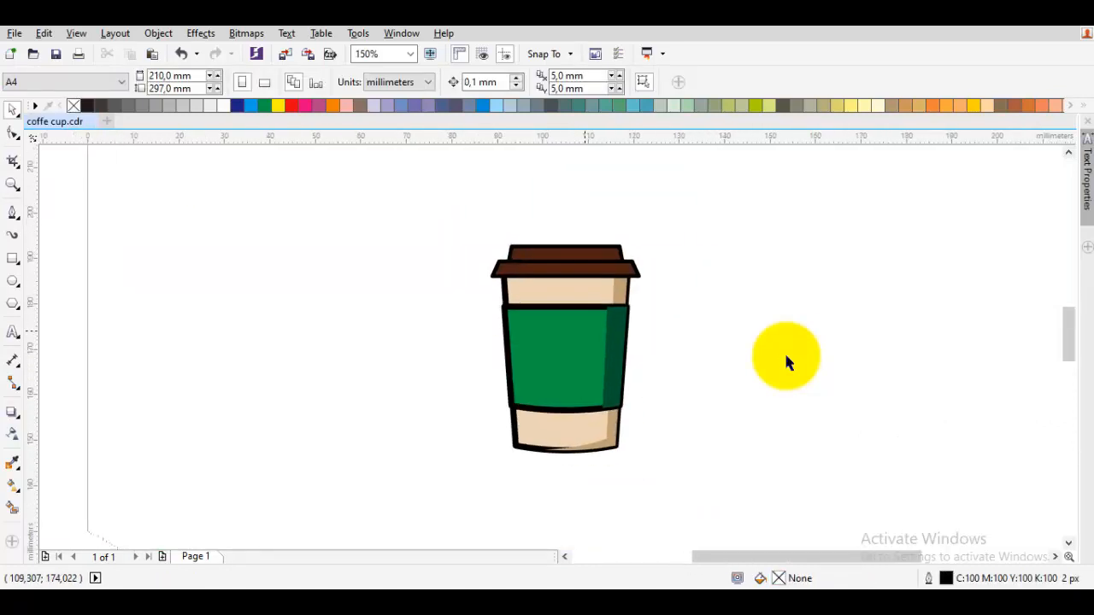
- Convert the 16 px outlines of the beige cup body and the green sleeve into separate objects
{"action": "scroll", "coordinate": [551, 302], "scroll_direction": "up", "scroll_amount": 1}
{"action": "left_click", "coordinate": [556, 274]}
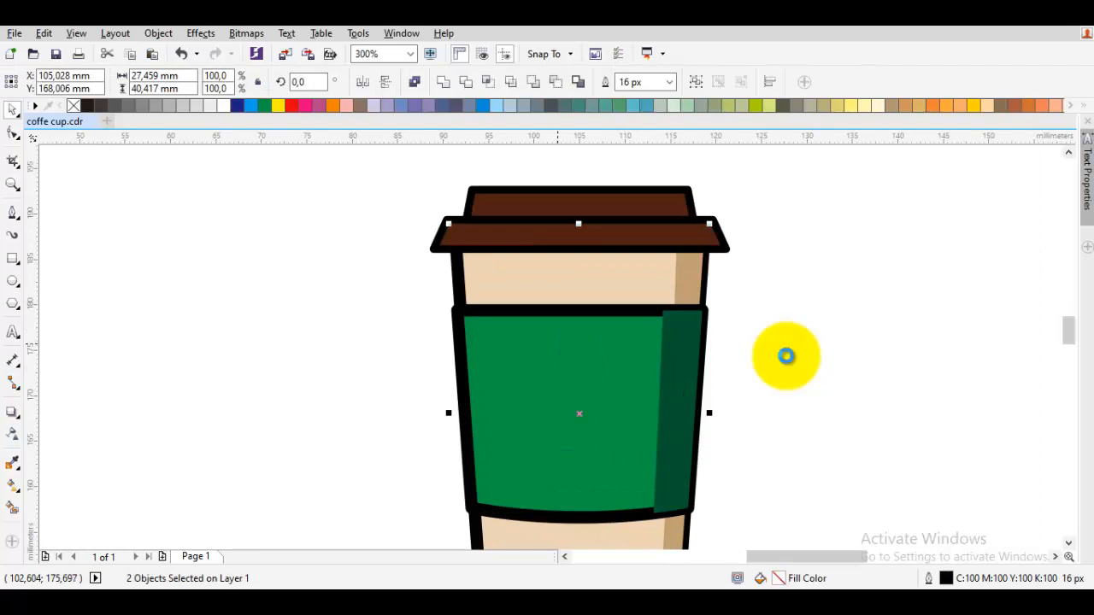
{"action": "key", "text": "ctrl+shift+q"}
{"action": "scroll", "coordinate": [786, 361], "scroll_direction": "up", "scroll_amount": 1}
- Place the tan shading piece behind the cup body's black outline object
{"action": "left_click", "coordinate": [787, 362]}
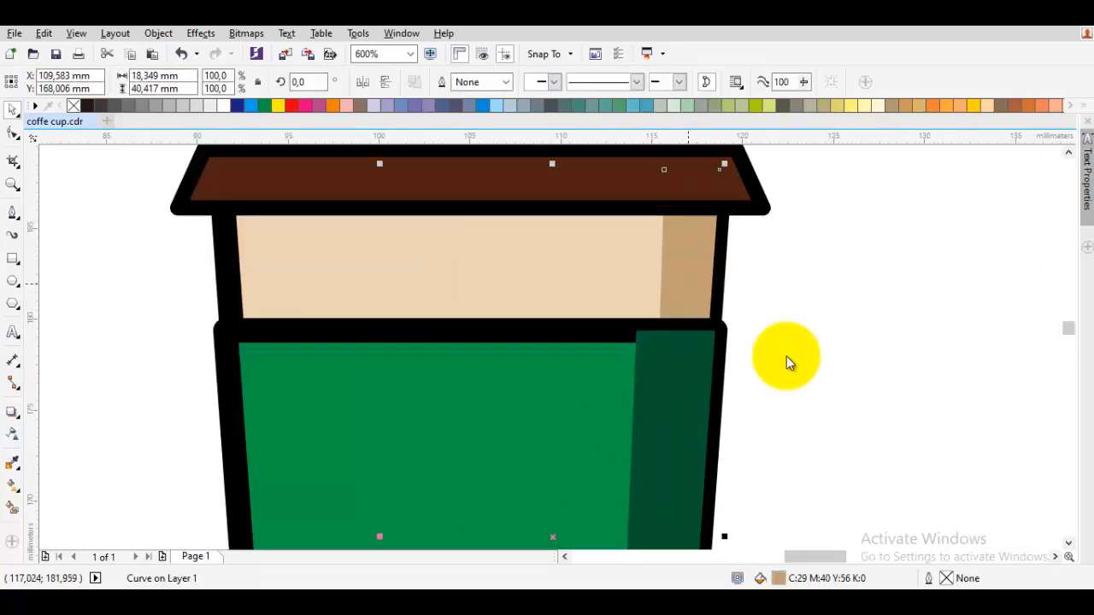
{"action": "right_click", "coordinate": [786, 361]}
{"action": "mouse_move", "coordinate": [732, 412]}
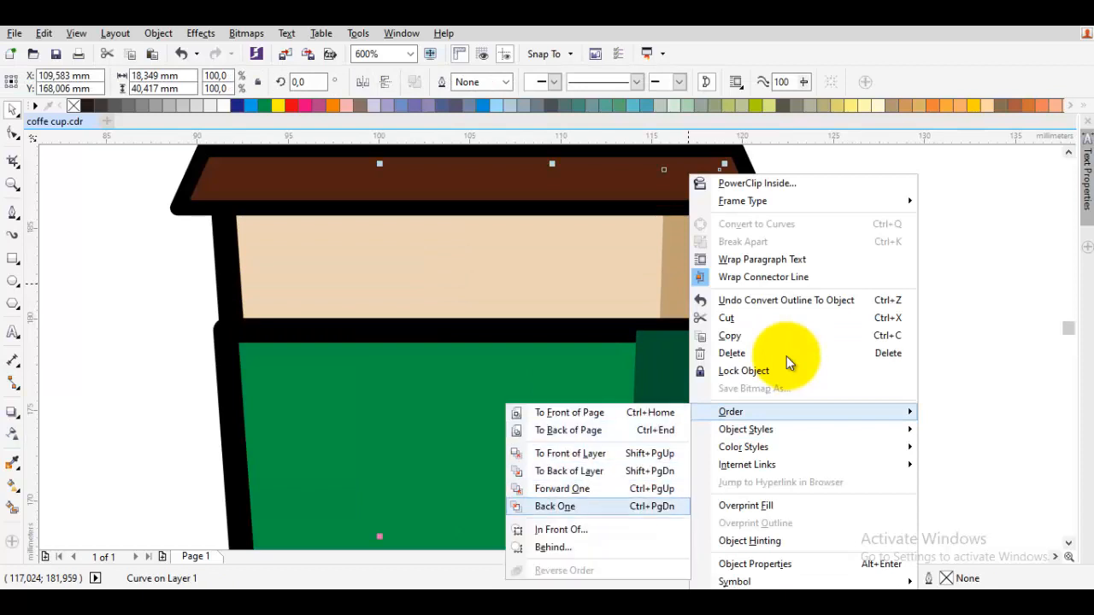
{"action": "left_click", "coordinate": [623, 529]}
{"action": "left_click", "coordinate": [784, 359]}
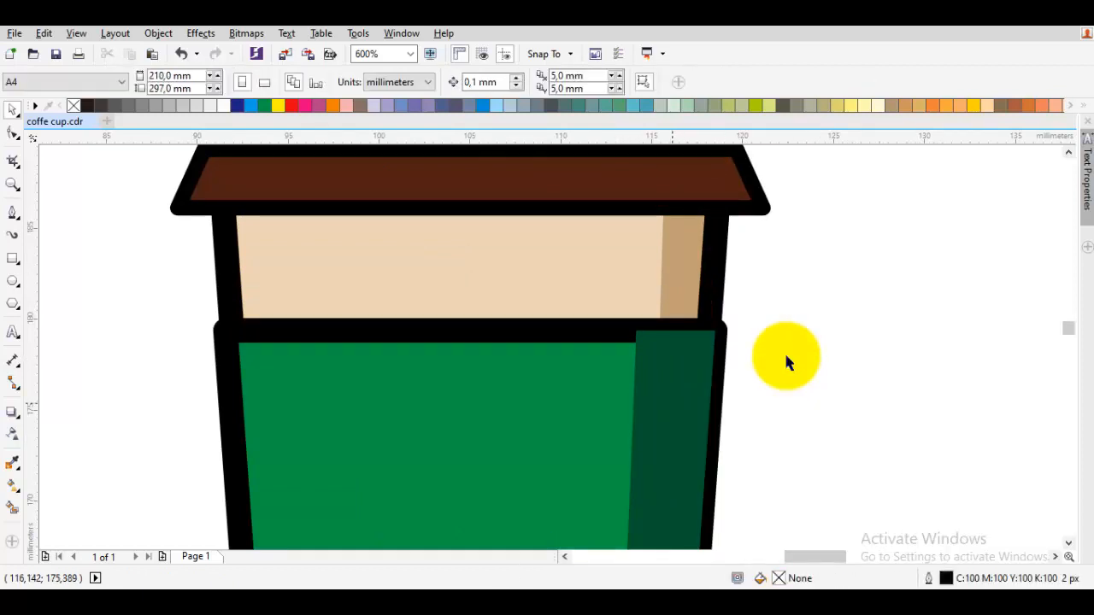
- Place the dark green shading piece behind the sleeve's black outline object
{"action": "right_click", "coordinate": [786, 361]}
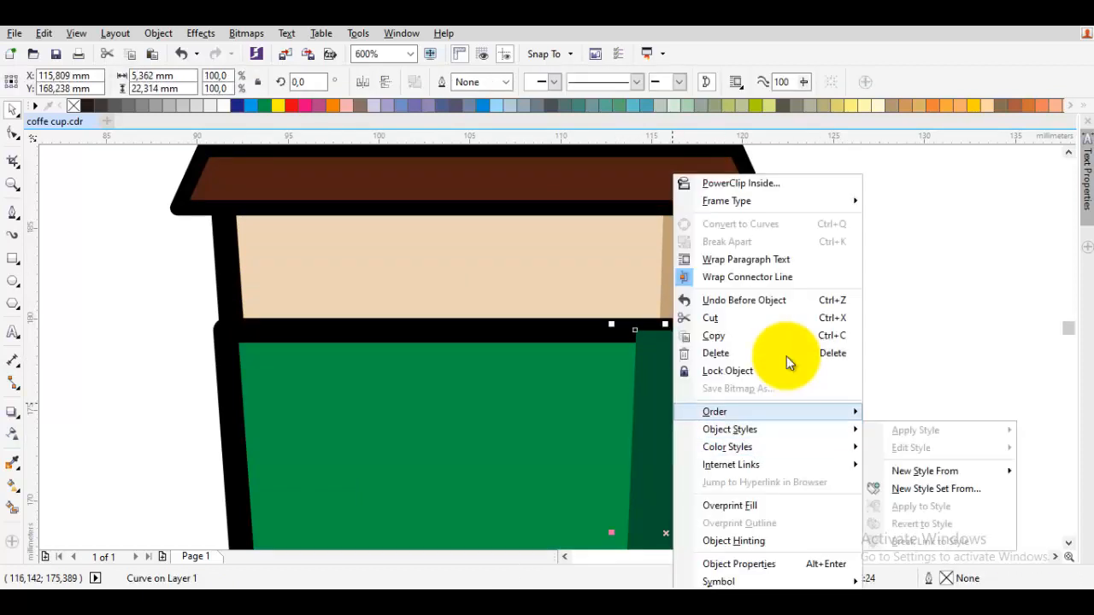
{"action": "mouse_move", "coordinate": [731, 412]}
{"action": "left_click", "coordinate": [916, 529]}
{"action": "left_click", "coordinate": [785, 356]}
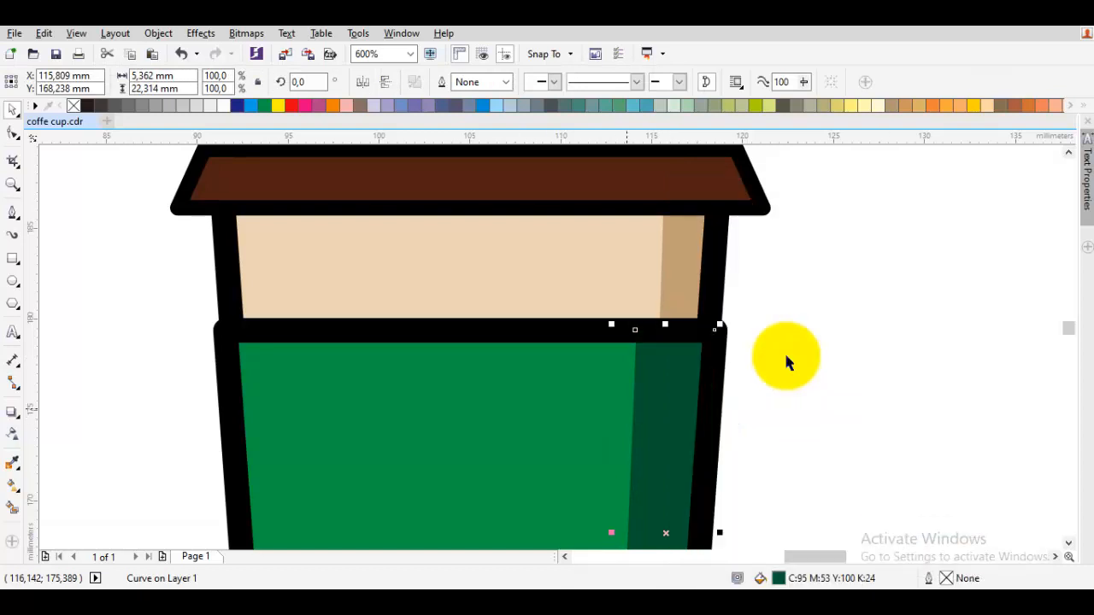
{"action": "left_click", "coordinate": [786, 357]}
- Draw a flat rectangle about 55.4 by 2.6 mm, centred under the middle of the cup's base
{"action": "scroll", "coordinate": [786, 356], "scroll_direction": "down", "scroll_amount": 1}
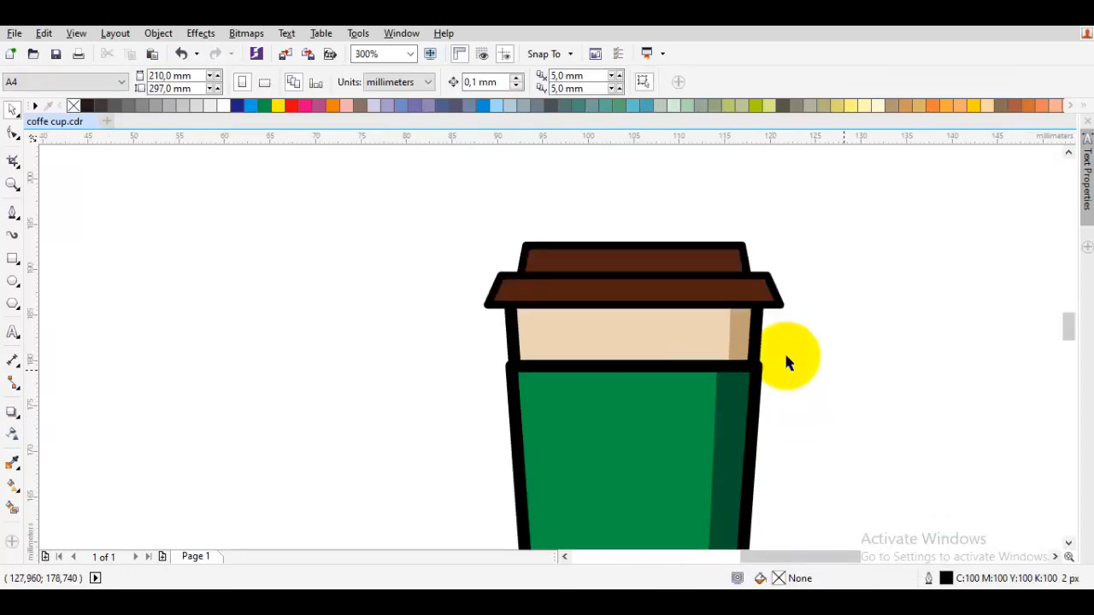
{"action": "scroll", "coordinate": [786, 356], "scroll_direction": "down", "scroll_amount": 1}
{"action": "scroll", "coordinate": [786, 356], "scroll_direction": "up", "scroll_amount": 2}
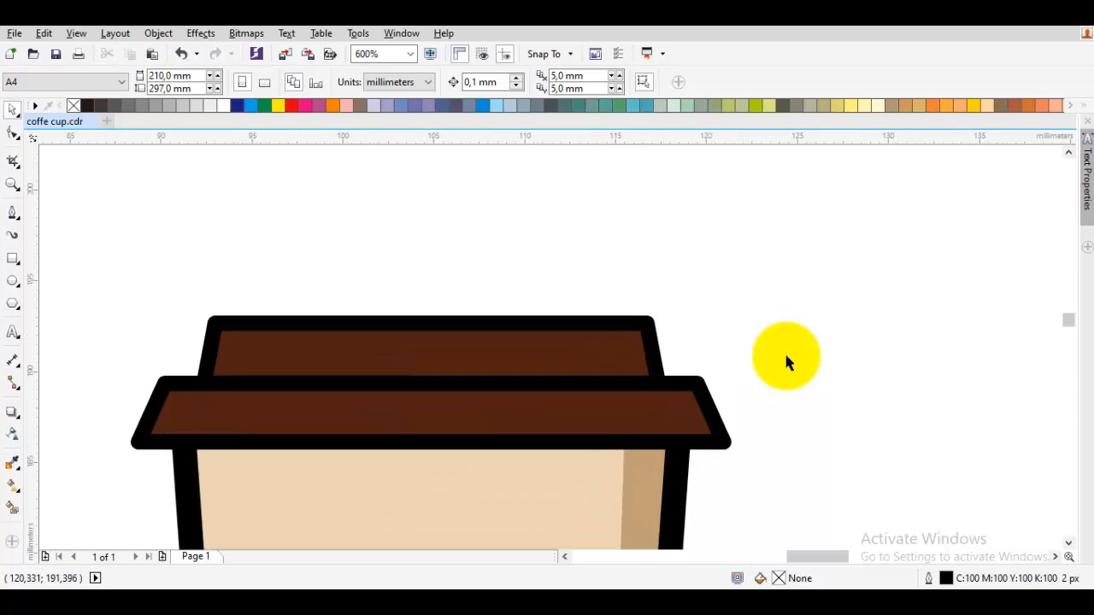
{"action": "scroll", "coordinate": [787, 356], "scroll_direction": "down", "scroll_amount": 2}
{"action": "scroll", "coordinate": [785, 356], "scroll_direction": "down", "scroll_amount": 1}
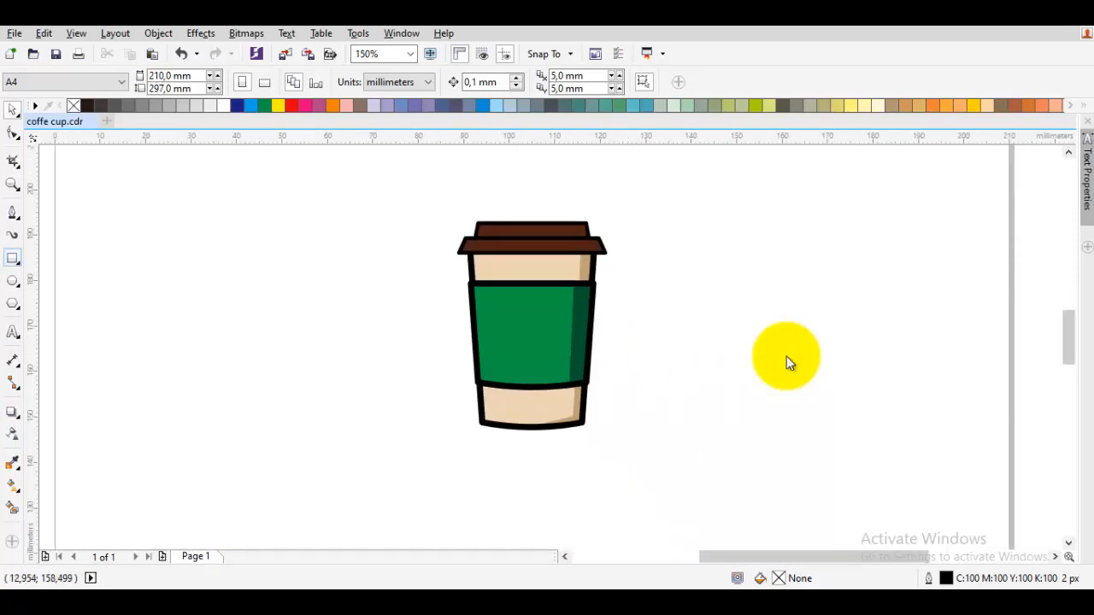
{"action": "key", "text": "F6"}
{"action": "scroll", "coordinate": [787, 357], "scroll_direction": "up", "scroll_amount": 1}
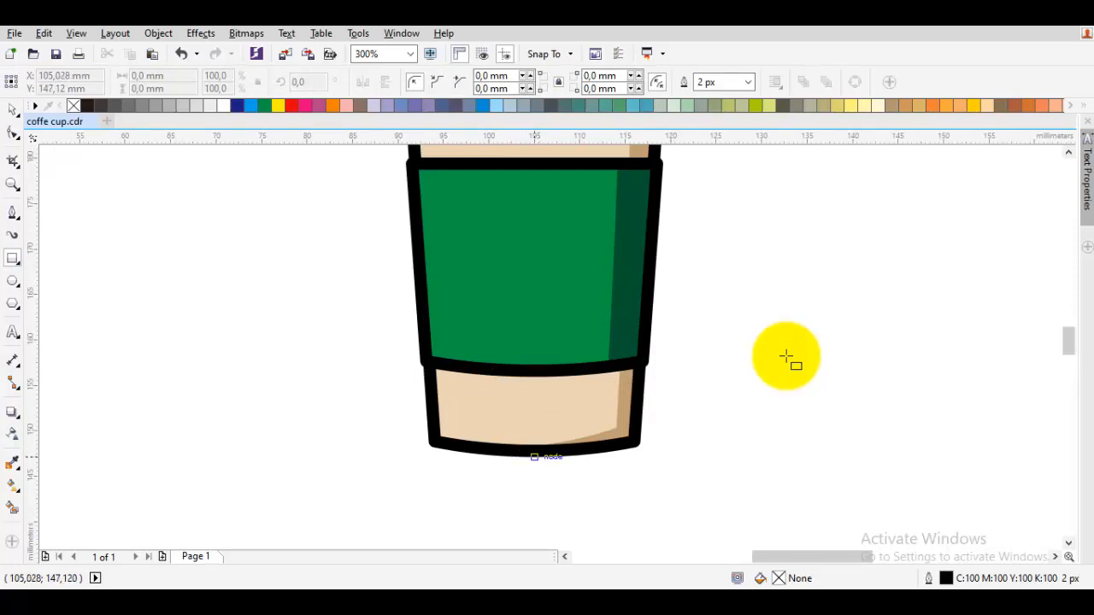
{"action": "left_click_drag", "start_coordinate": [534, 456], "coordinate": [786, 468]}
{"action": "scroll", "coordinate": [552, 459], "scroll_direction": "up", "scroll_amount": 1}
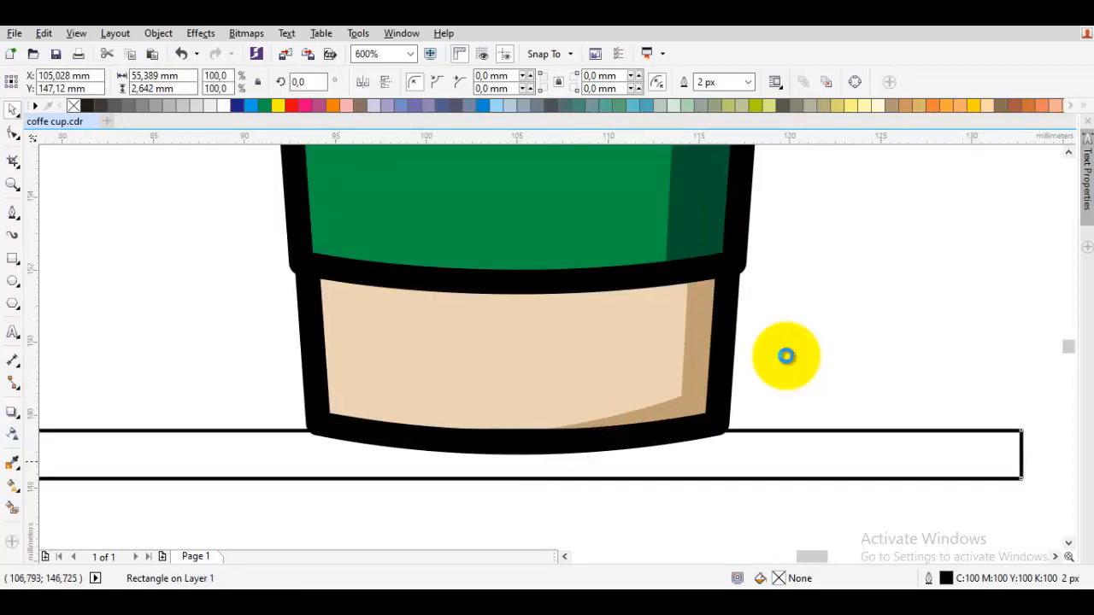
{"action": "scroll", "coordinate": [786, 357], "scroll_direction": "up", "scroll_amount": 1}
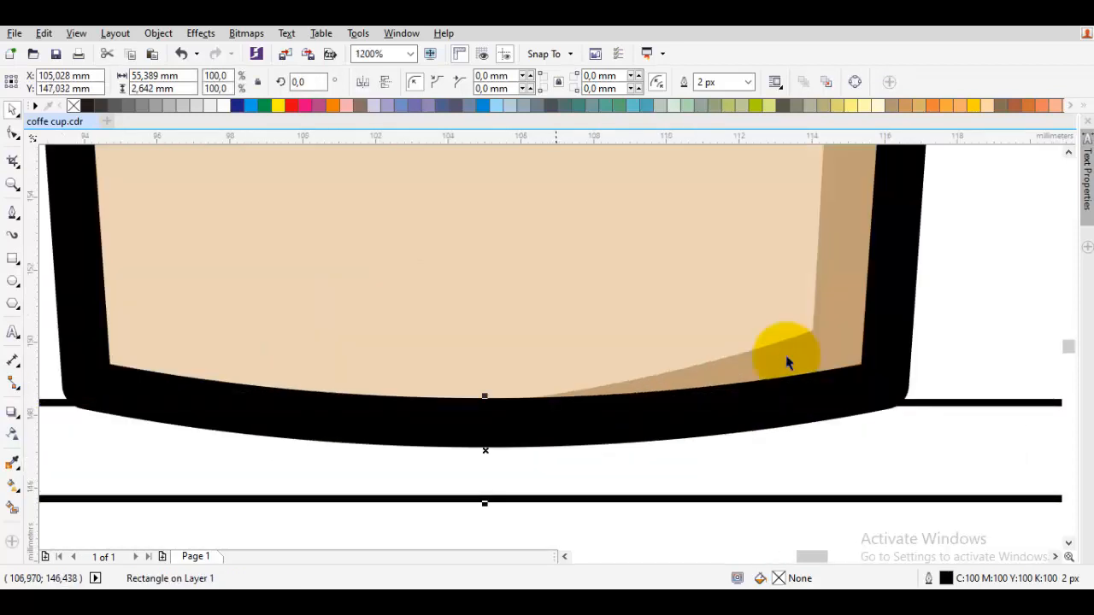
- Fill the flat rectangle with the cup outline's black and reduce its height to about 2.2 mm
{"action": "key", "text": "i"}
{"action": "left_click", "coordinate": [554, 432]}
{"action": "left_click", "coordinate": [554, 432]}
{"action": "key", "text": "space"}
{"action": "scroll", "coordinate": [564, 466], "scroll_direction": "down", "scroll_amount": 1}
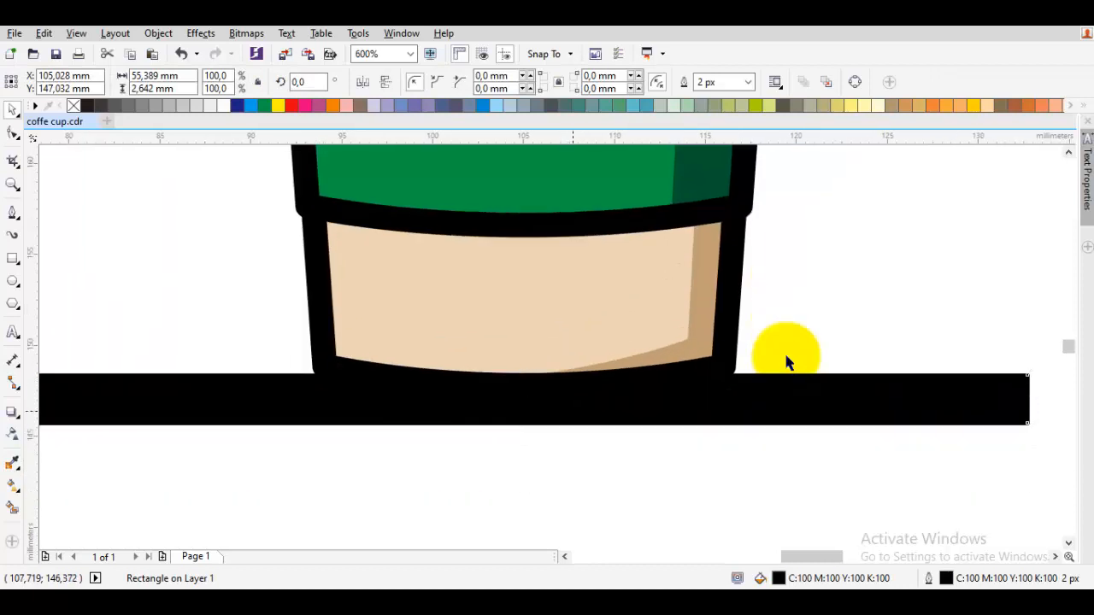
{"action": "left_click_drag", "start_coordinate": [786, 355], "coordinate": [787, 355]}
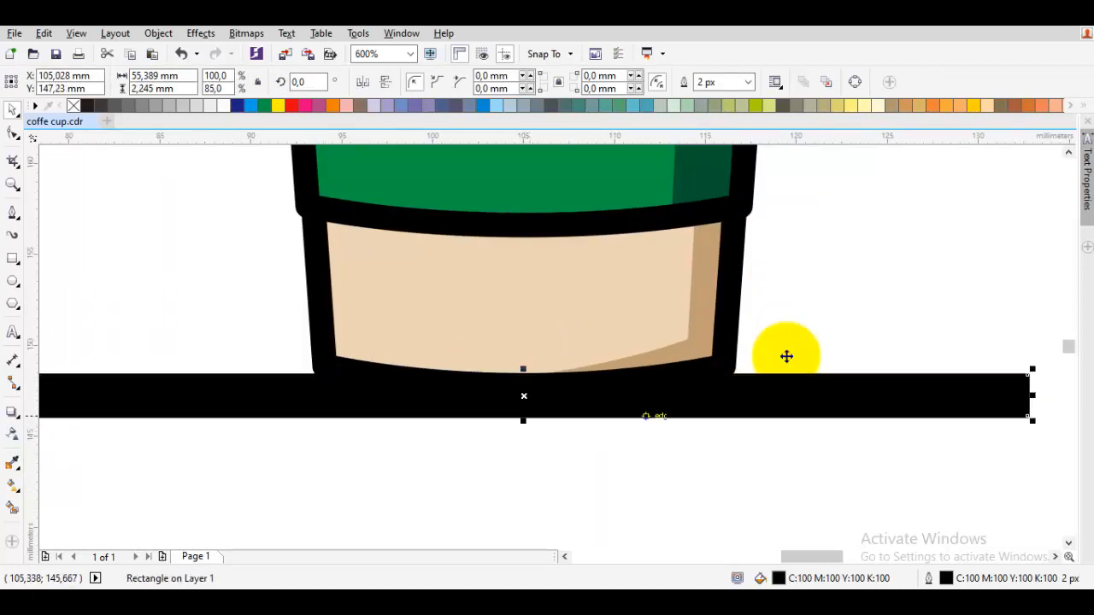
- Move the black rectangle behind the cup in the stacking order
{"action": "right_click", "coordinate": [786, 354]}
{"action": "key", "text": "Right"}
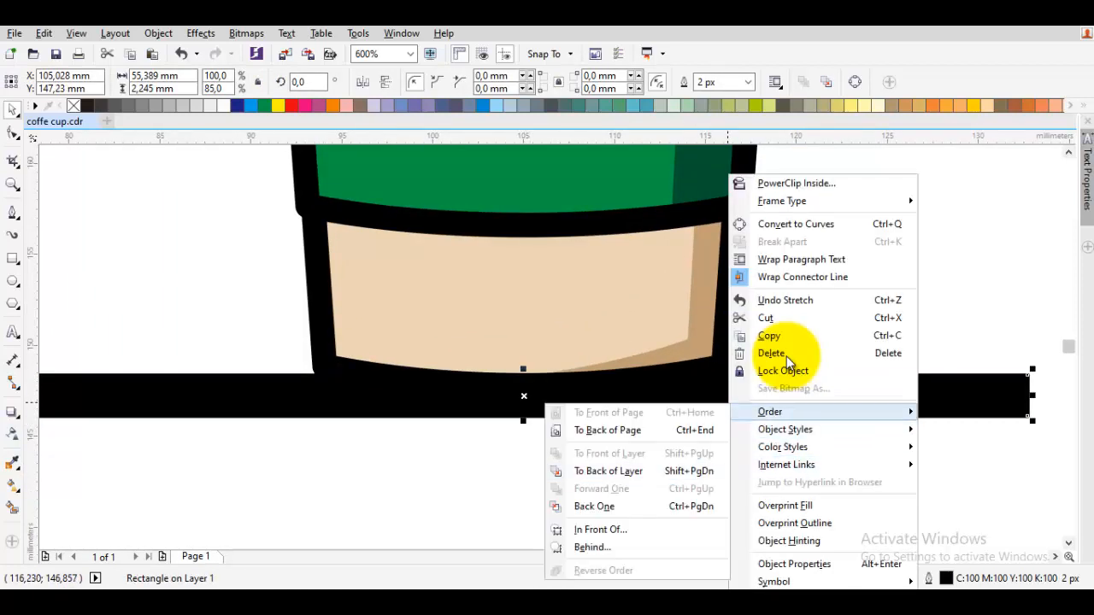
{"action": "key", "text": "Down"}
{"action": "key", "text": "Return"}
{"action": "scroll", "coordinate": [786, 357], "scroll_direction": "up", "scroll_amount": 1}
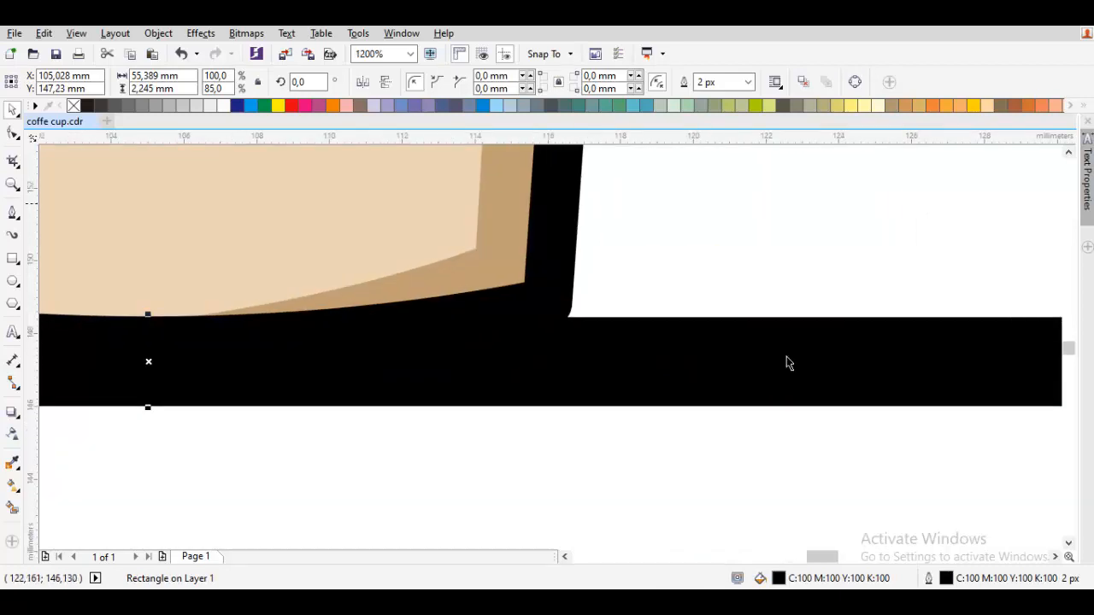
- Fully round the ends of the black bar under the cup and lengthen it evenly on both sides
{"action": "scroll", "coordinate": [787, 357], "scroll_direction": "down", "scroll_amount": 1}
{"action": "left_click_drag", "start_coordinate": [818, 358], "coordinate": [786, 358]}
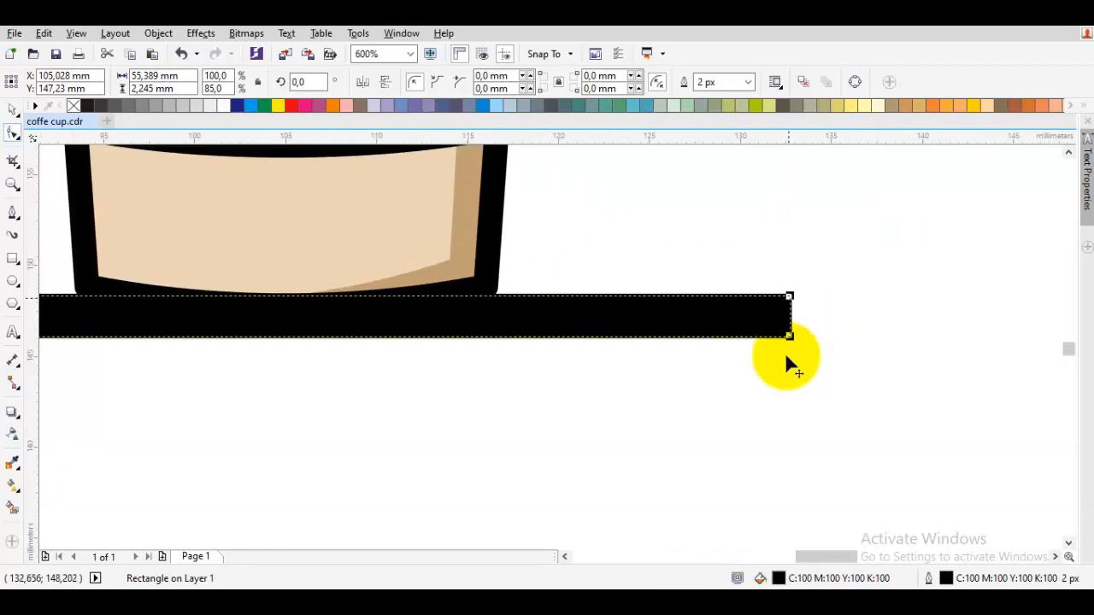
{"action": "left_click_drag", "start_coordinate": [790, 296], "coordinate": [903, 316]}
{"action": "key", "text": "space"}
{"action": "left_click", "coordinate": [678, 205]}
{"action": "scroll", "coordinate": [671, 311], "scroll_direction": "down", "scroll_amount": 2}
{"action": "left_click_drag", "start_coordinate": [673, 308], "coordinate": [585, 443]}
{"action": "scroll", "coordinate": [574, 456], "scroll_direction": "up", "scroll_amount": 1}
{"action": "left_click", "coordinate": [786, 357]}
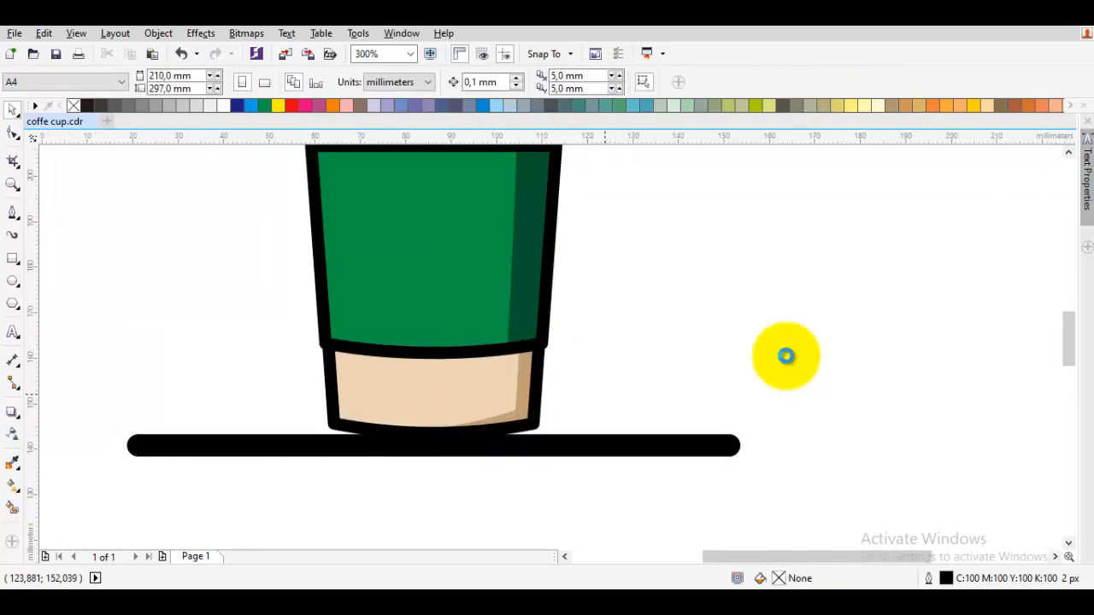
{"action": "scroll", "coordinate": [786, 359], "scroll_direction": "down", "scroll_amount": 2}
{"action": "scroll", "coordinate": [786, 363], "scroll_direction": "up", "scroll_amount": 2}
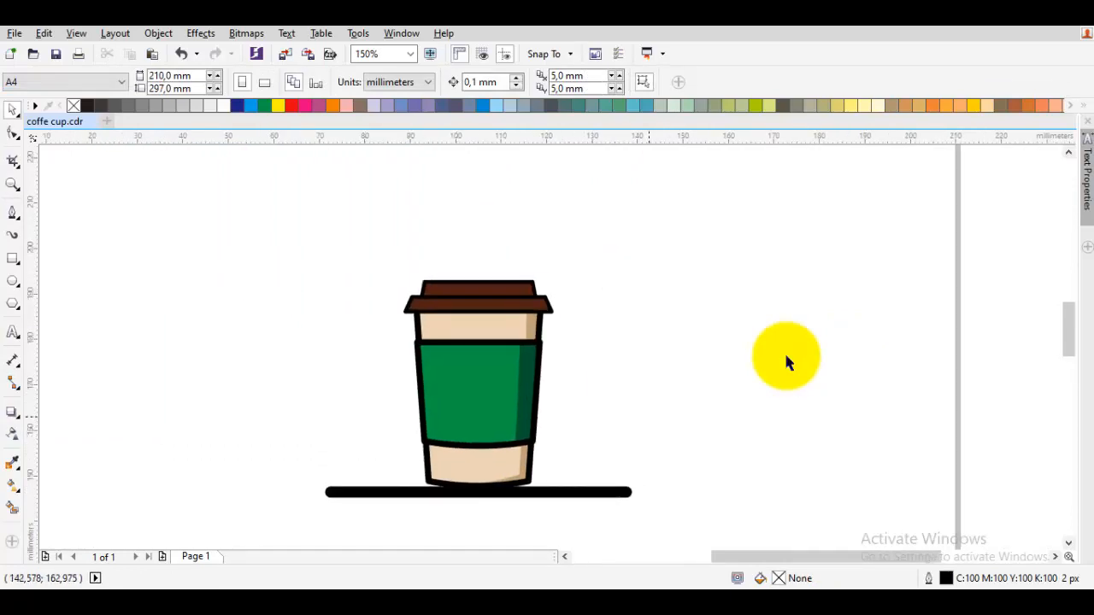
{"action": "scroll", "coordinate": [786, 364], "scroll_direction": "down", "scroll_amount": 2}
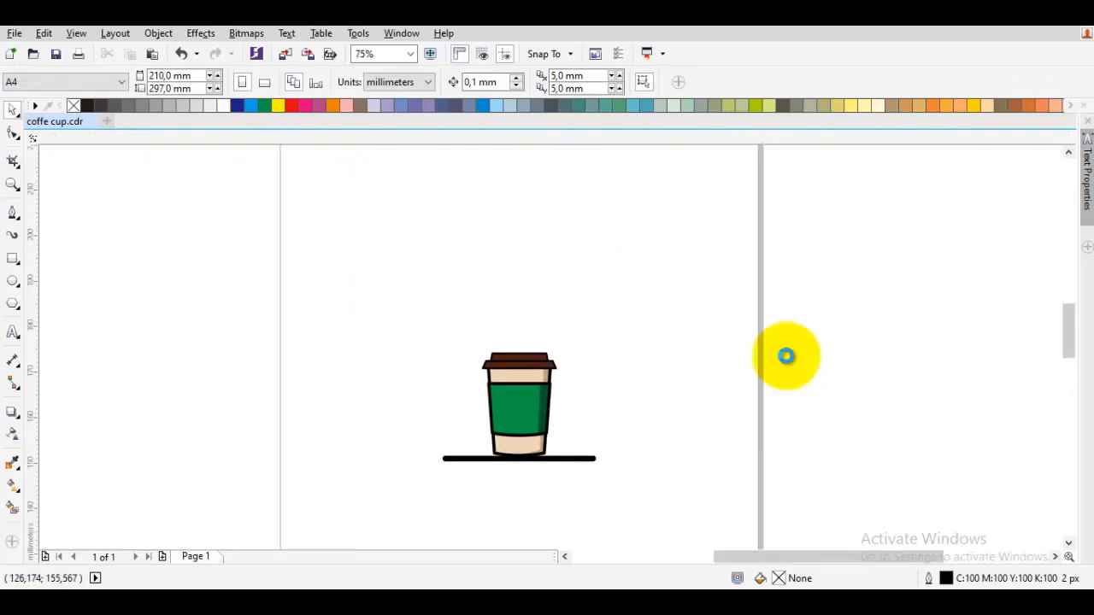
{"action": "scroll", "coordinate": [787, 364], "scroll_direction": "up", "scroll_amount": 2}
{"action": "key", "text": "F7"}
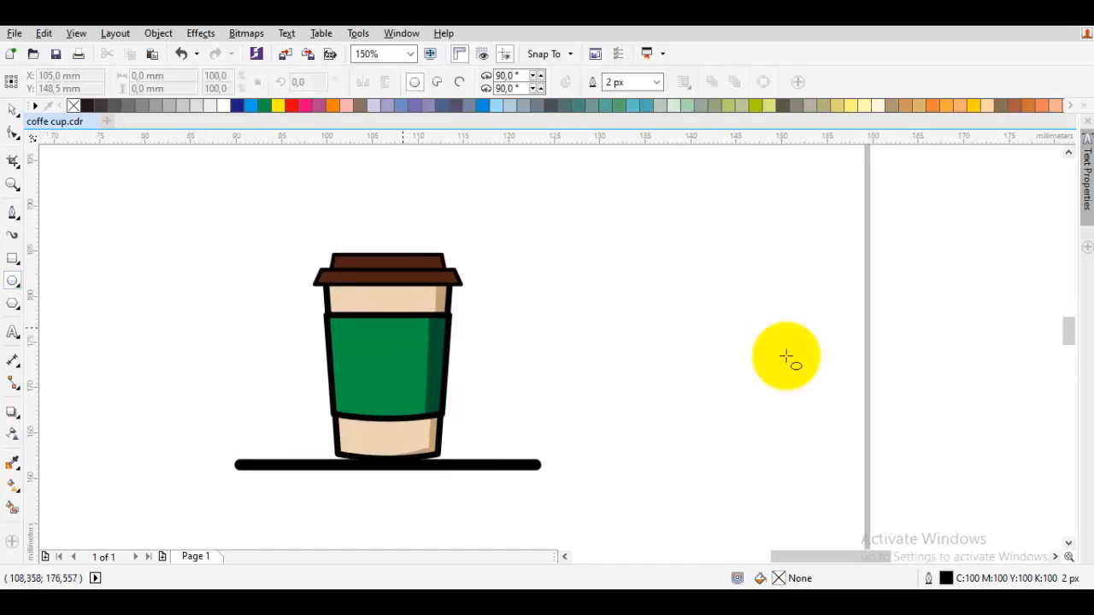
{"action": "scroll", "coordinate": [786, 357], "scroll_direction": "up", "scroll_amount": 2}
{"action": "key", "text": "space"}
{"action": "scroll", "coordinate": [786, 359], "scroll_direction": "down", "scroll_amount": 2}
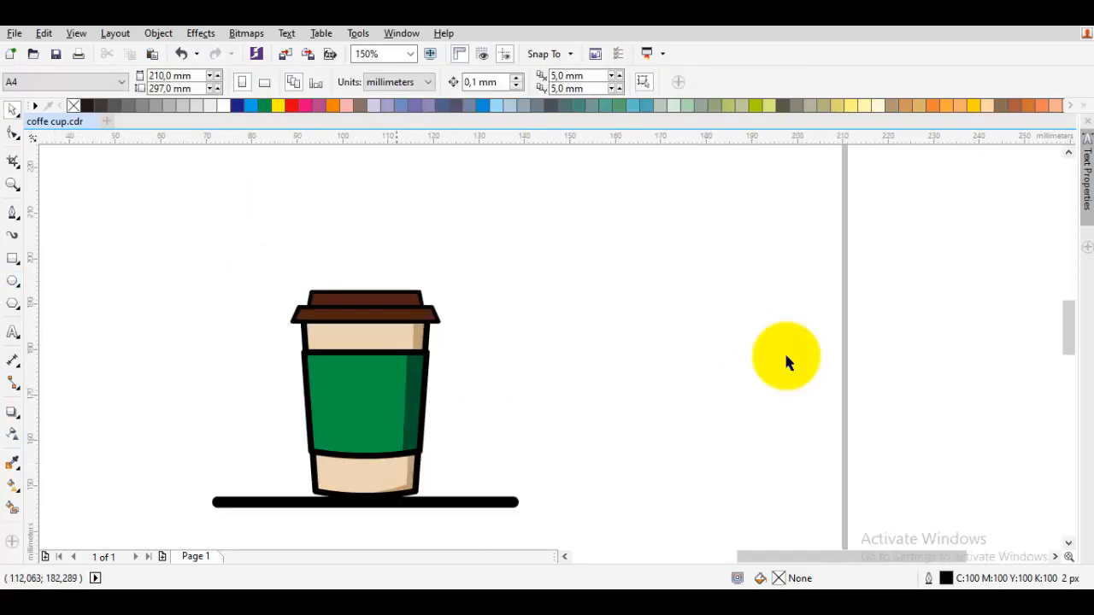
- Duplicate the black ground bar above the cup's lid and reduce the copy's height to about 1.2 mm
{"action": "left_click_drag", "start_coordinate": [465, 500], "coordinate": [587, 265]}
{"action": "right_click", "coordinate": [586, 265]}
{"action": "scroll", "coordinate": [493, 266], "scroll_direction": "up", "scroll_amount": 3}
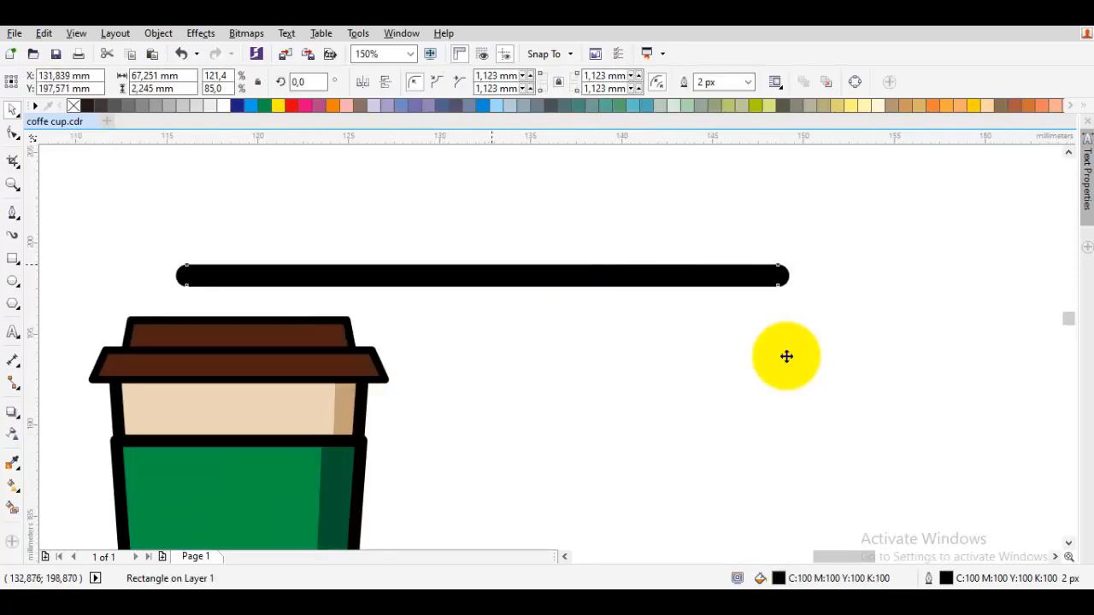
{"action": "left_click_drag", "start_coordinate": [787, 357], "coordinate": [787, 363]}
{"action": "scroll", "coordinate": [786, 359], "scroll_direction": "down", "scroll_amount": 3}
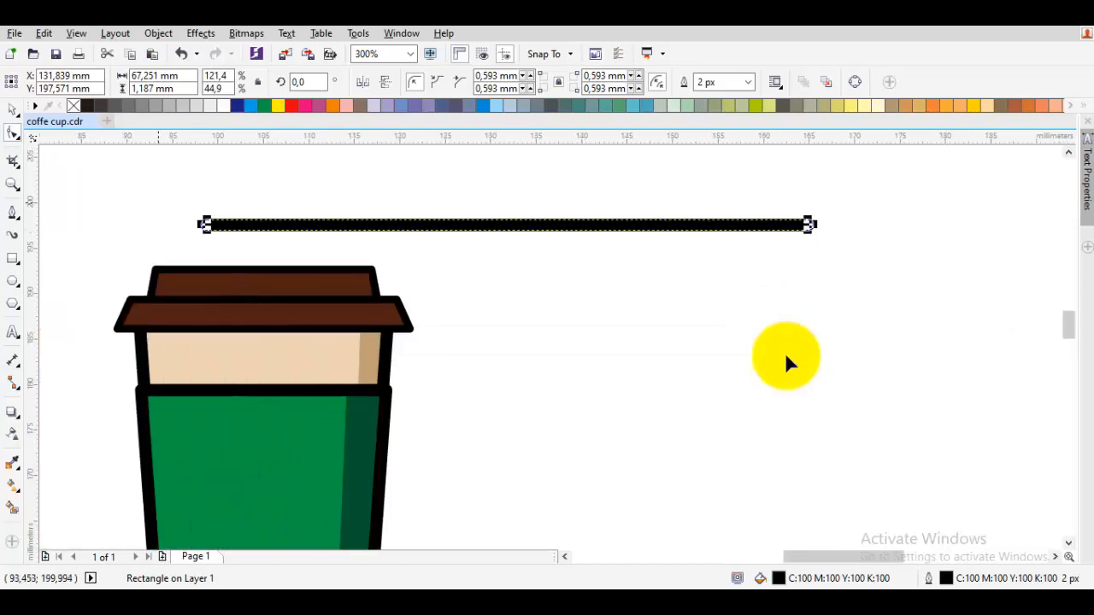
- Reduce the thin bar's corner radius to about 0.18 mm and remove its outline
{"action": "scroll", "coordinate": [782, 362], "scroll_direction": "up", "scroll_amount": 3}
{"action": "left_click_drag", "start_coordinate": [223, 208], "coordinate": [205, 208]}
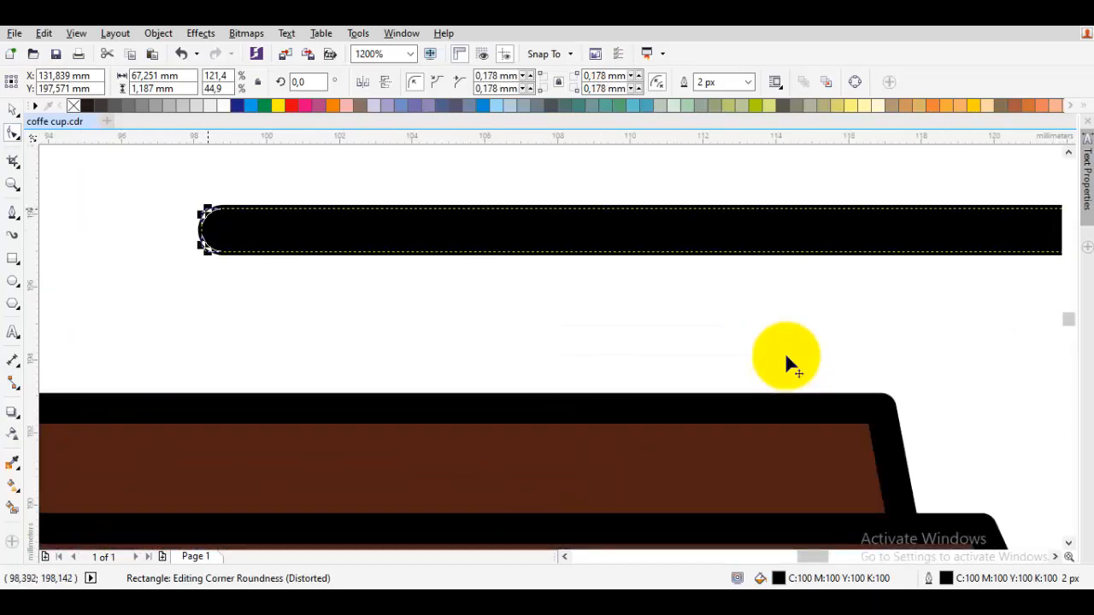
{"action": "left_click", "coordinate": [12, 110]}
{"action": "right_click", "coordinate": [74, 106]}
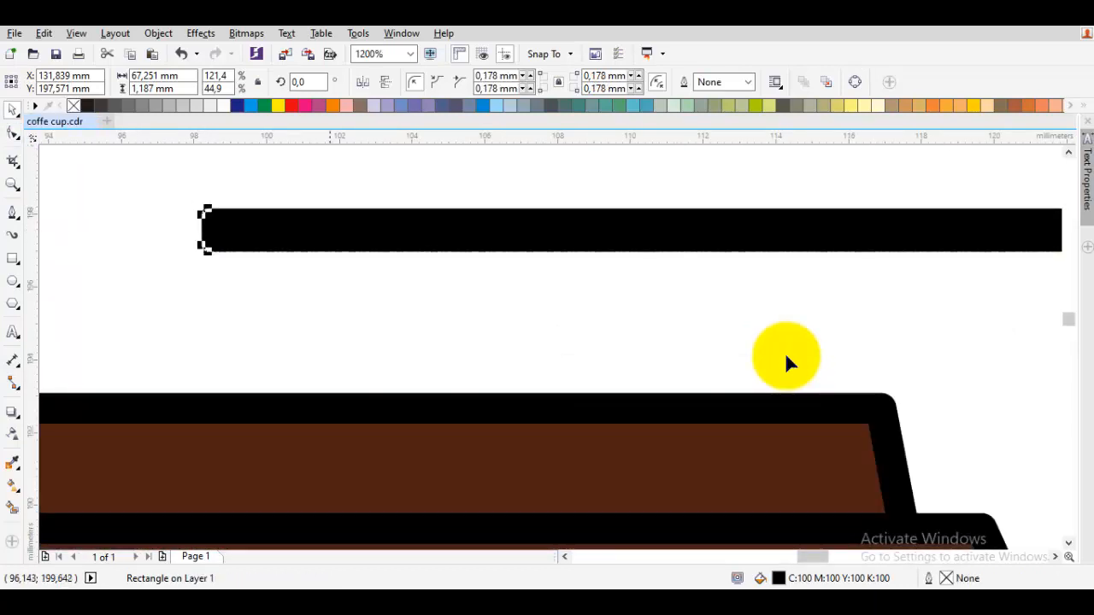
- Rotate the thin black bar about its centre to about 70.5°
{"action": "scroll", "coordinate": [355, 247], "scroll_direction": "down", "scroll_amount": 3}
{"action": "key", "text": "Escape"}
{"action": "scroll", "coordinate": [446, 247], "scroll_direction": "up", "scroll_amount": 1}
{"action": "double_click", "coordinate": [447, 243]}
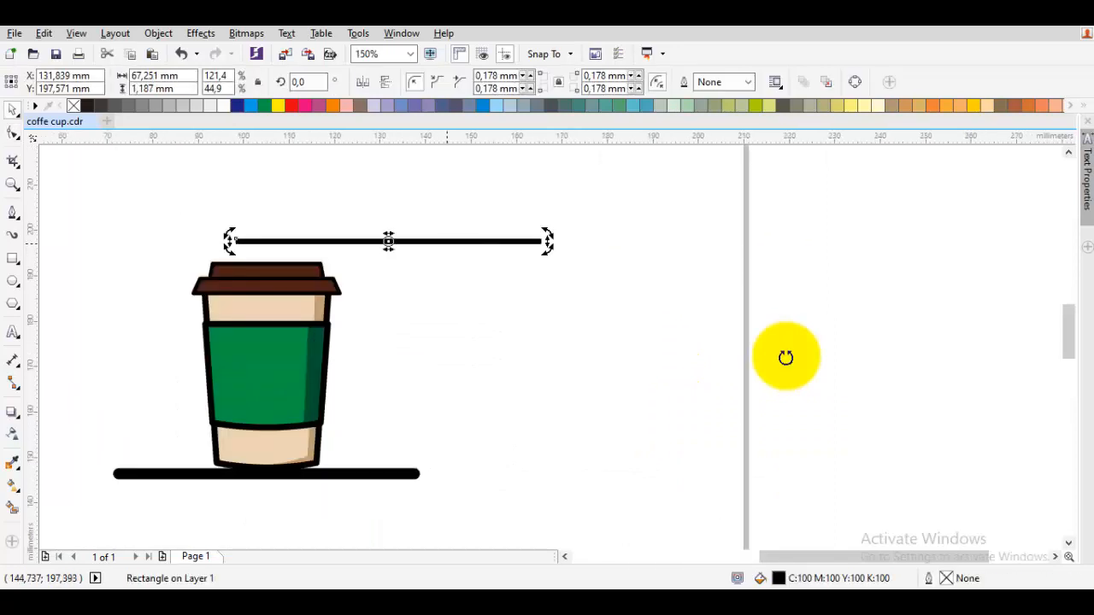
{"action": "left_click_drag", "start_coordinate": [544, 242], "coordinate": [399, 212]}
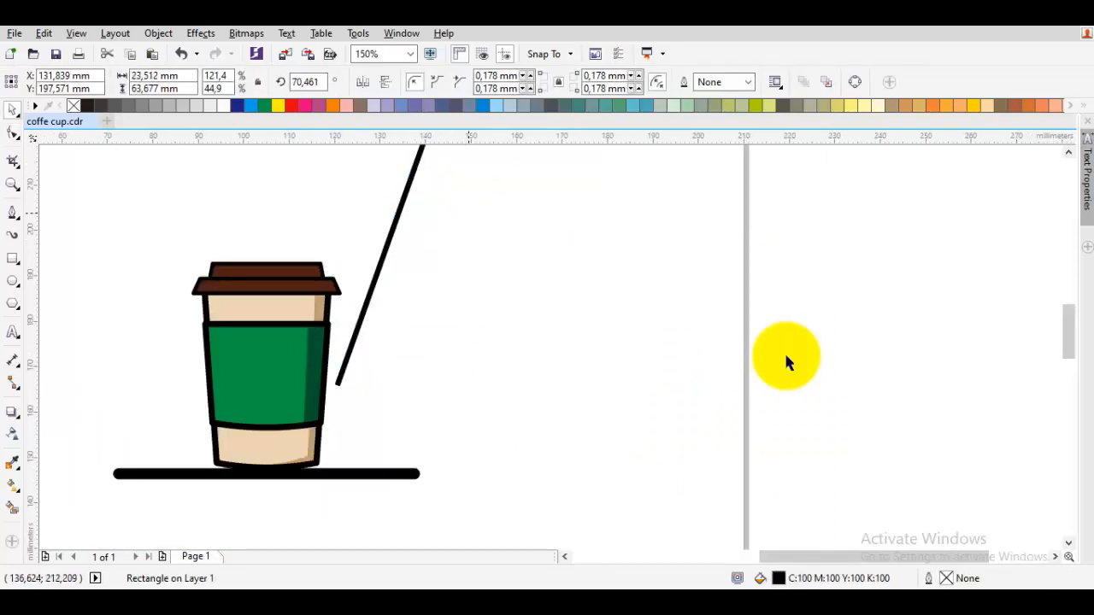
- Send the tilted thin bar to the back of the layer
{"action": "right_click", "coordinate": [400, 212]}
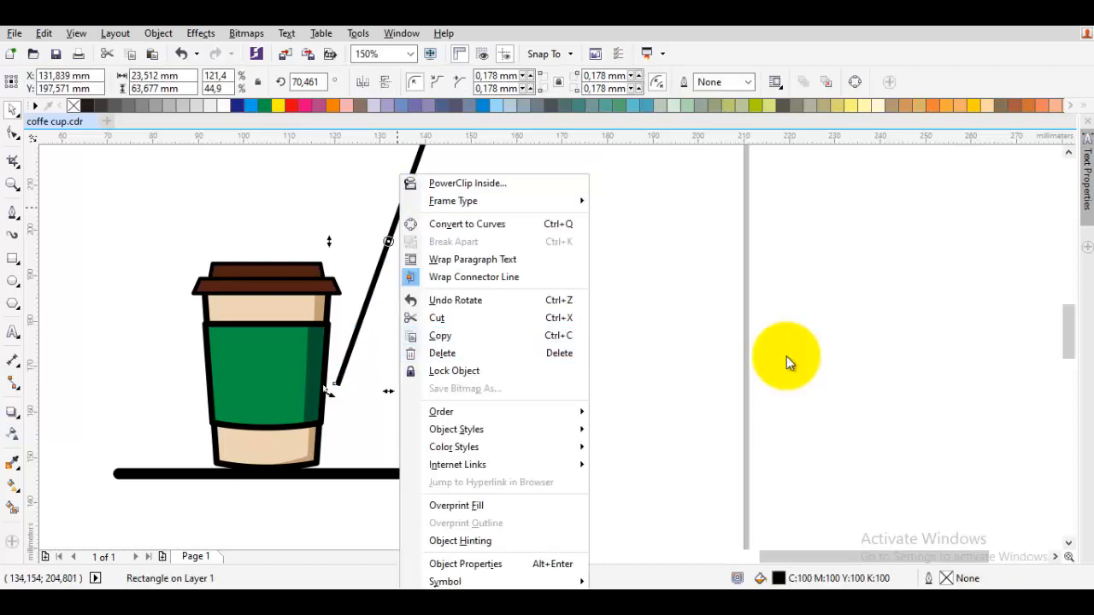
{"action": "mouse_move", "coordinate": [478, 412]}
{"action": "left_click", "coordinate": [652, 471]}
{"action": "left_click", "coordinate": [787, 358]}
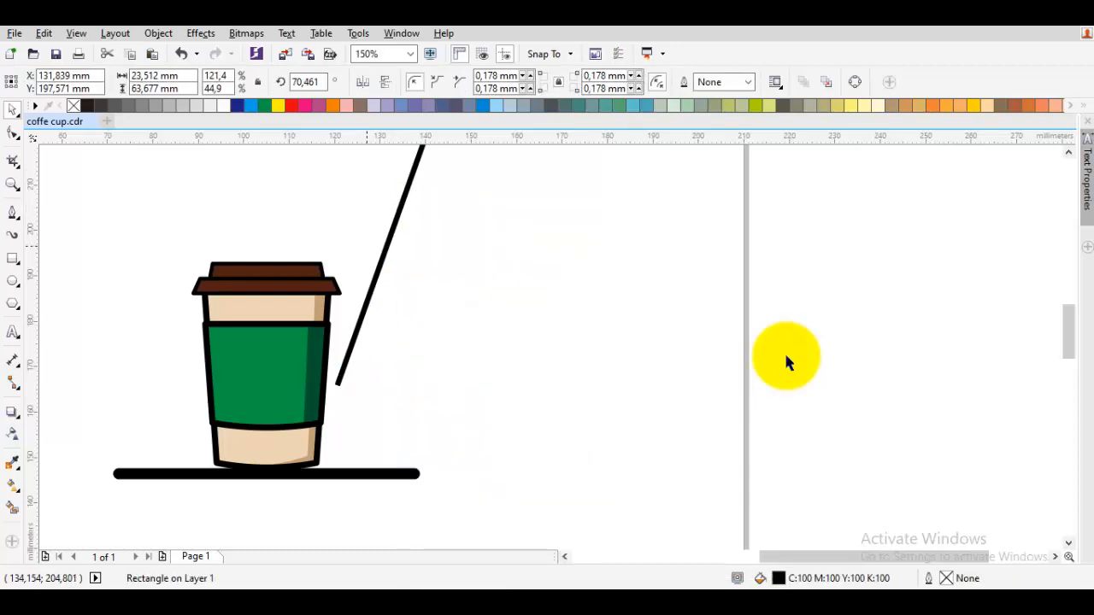
- Position the tilted bar behind the cup as a straw rising from the lid's right part, and tilt it slightly steeper
{"action": "mouse_move", "coordinate": [445, 359]}
{"action": "left_mouse_down"}
{"action": "mouse_move", "coordinate": [355, 348]}
{"action": "mouse_move", "coordinate": [344, 412]}
{"action": "left_mouse_up"}
{"action": "left_click", "coordinate": [367, 343]}
{"action": "left_click_drag", "start_coordinate": [389, 276], "coordinate": [391, 246]}
{"action": "left_click", "coordinate": [391, 333]}
{"action": "scroll", "coordinate": [366, 380], "scroll_direction": "up", "scroll_amount": 1}
{"action": "left_click_drag", "start_coordinate": [338, 356], "coordinate": [350, 360]}
{"action": "left_click", "coordinate": [787, 362]}
{"action": "scroll", "coordinate": [787, 362], "scroll_direction": "down", "scroll_amount": 2}
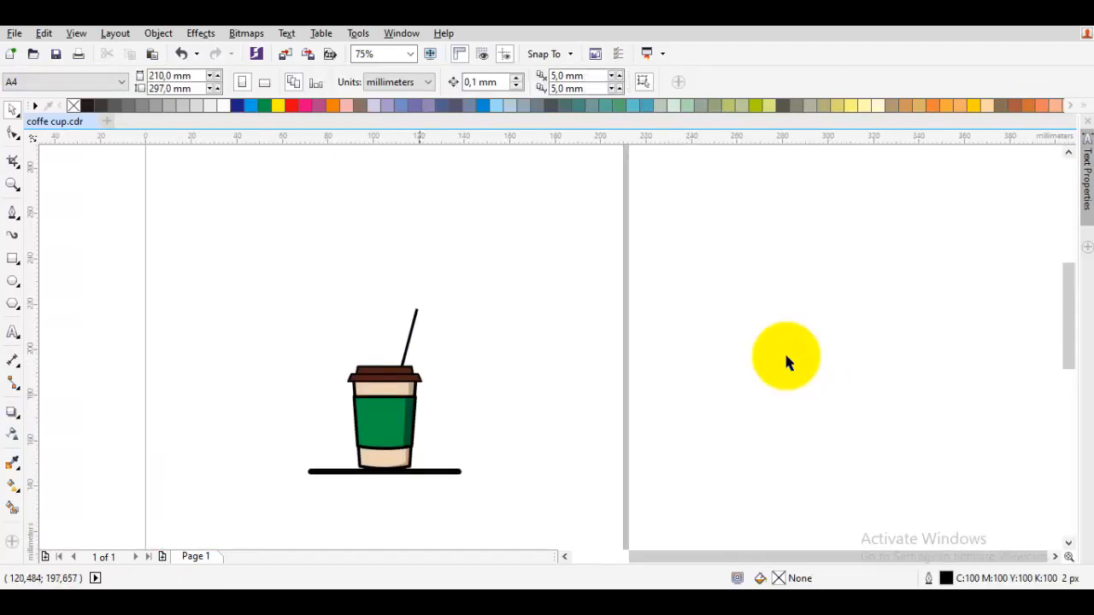
- Delete the black ground bar under the cup
{"action": "scroll", "coordinate": [787, 363], "scroll_direction": "up", "scroll_amount": 1}
{"action": "left_click_drag", "start_coordinate": [538, 326], "coordinate": [543, 275]}
{"action": "left_click", "coordinate": [515, 510]}
{"action": "key", "text": "Delete"}
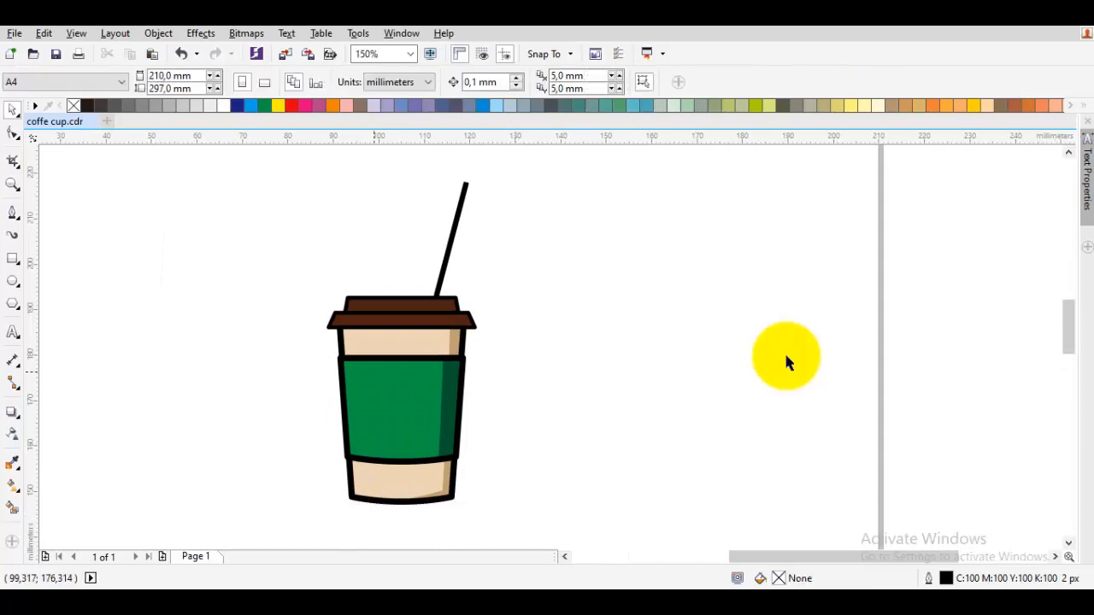
{"action": "scroll", "coordinate": [371, 369], "scroll_direction": "up", "scroll_amount": 1}
{"action": "left_click_drag", "start_coordinate": [406, 373], "coordinate": [482, 318]}
{"action": "scroll", "coordinate": [487, 317], "scroll_direction": "down", "scroll_amount": 1}
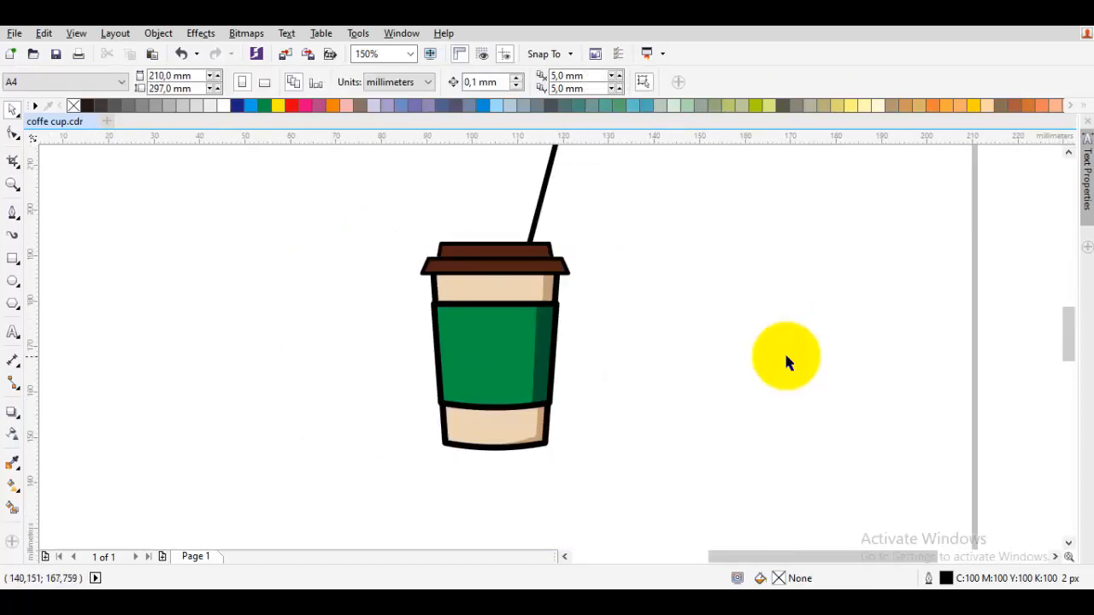
{"action": "left_click_drag", "start_coordinate": [649, 357], "coordinate": [603, 438]}
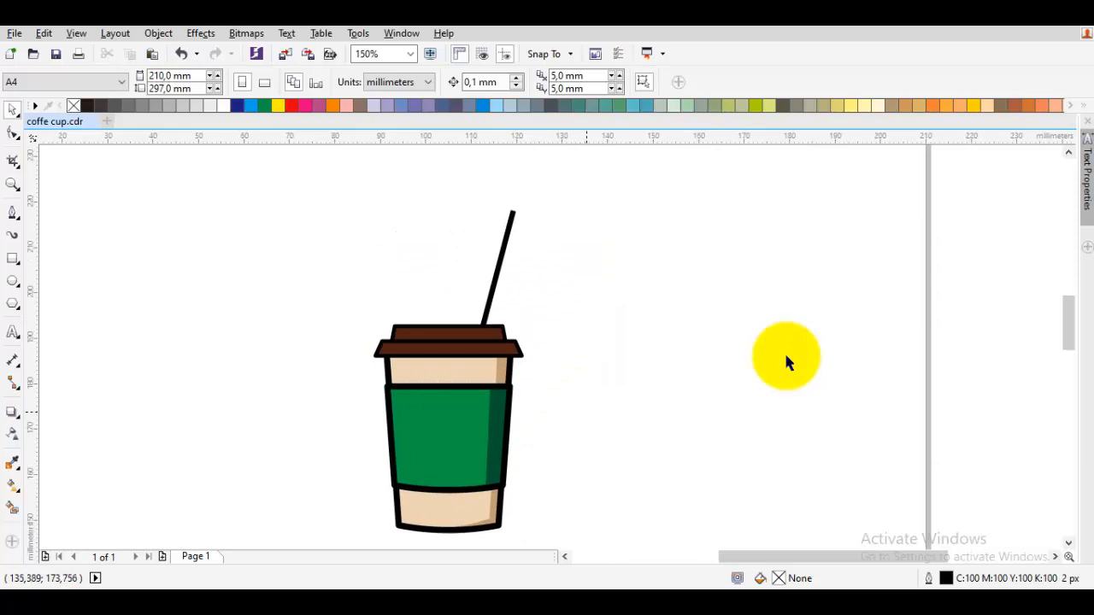
{"action": "mouse_move", "coordinate": [786, 355]}
{"action": "left_mouse_down"}
{"action": "mouse_move", "coordinate": [751, 357]}
{"action": "mouse_move", "coordinate": [785, 348]}
{"action": "left_mouse_up"}
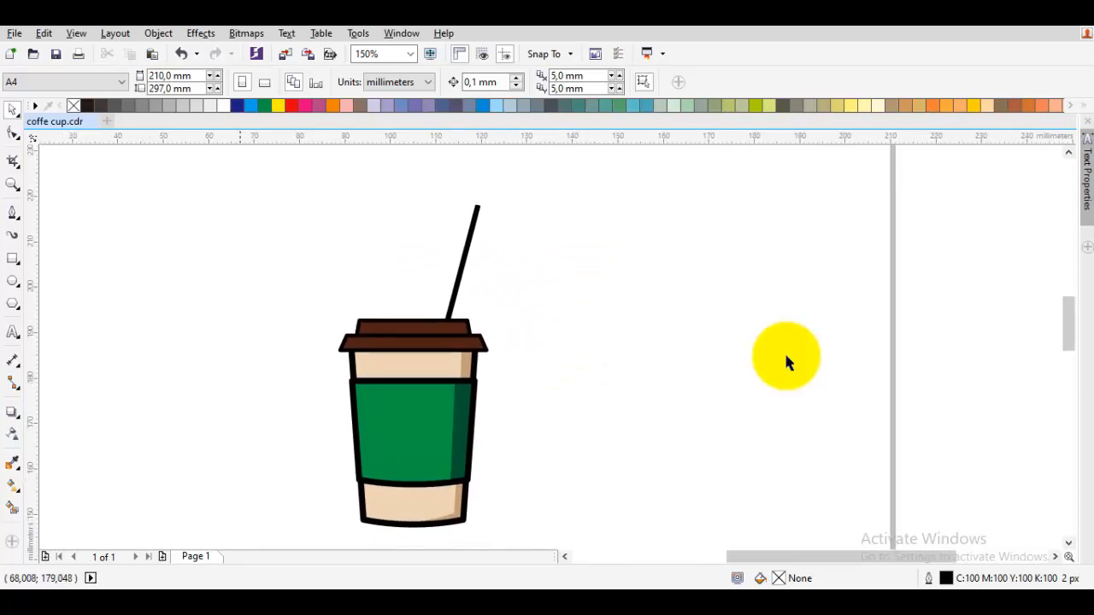
- Draw a circle around the cup, reduce it to about 83.4 mm across and centre it around the lid
{"action": "key", "text": "F7"}
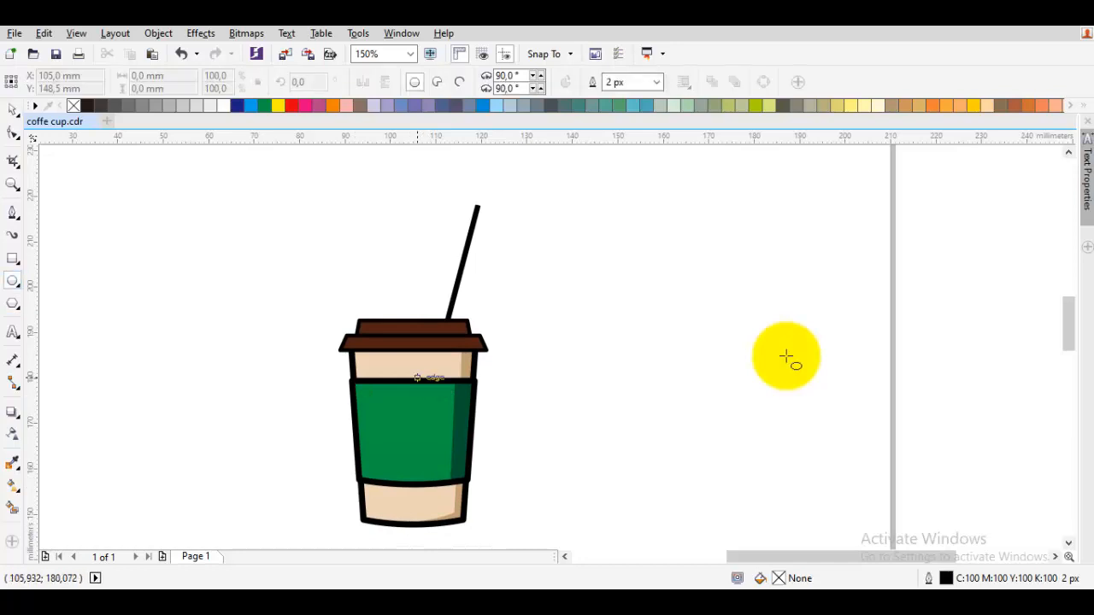
{"action": "left_click_drag", "start_coordinate": [418, 378], "coordinate": [543, 229]}
{"action": "left_click_drag", "start_coordinate": [559, 541], "coordinate": [559, 557]}
{"action": "key", "text": "space"}
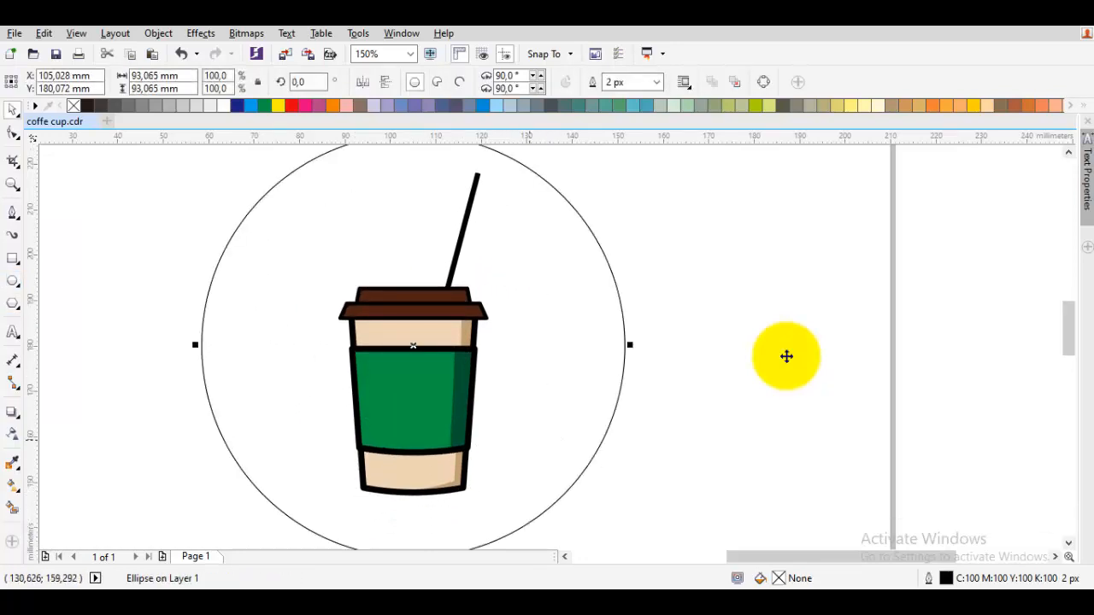
{"action": "left_click_drag", "start_coordinate": [530, 480], "coordinate": [508, 390]}
{"action": "left_click_drag", "start_coordinate": [505, 351], "coordinate": [496, 508]}
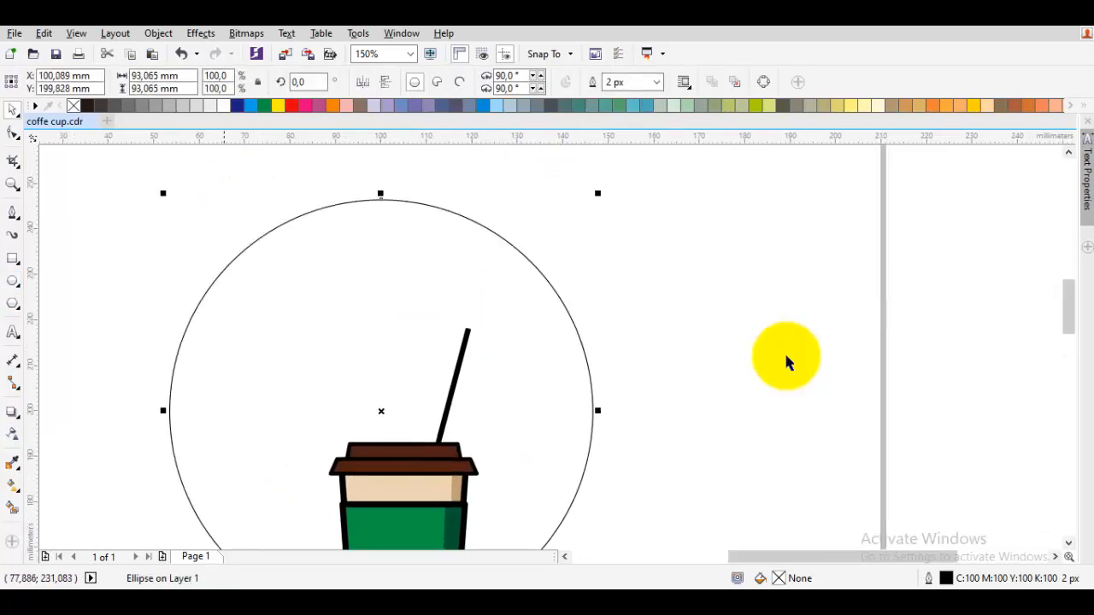
{"action": "left_click_drag", "start_coordinate": [163, 193], "coordinate": [209, 238]}
{"action": "mouse_move", "coordinate": [336, 316]}
{"action": "left_mouse_down"}
{"action": "mouse_move", "coordinate": [313, 229]}
{"action": "mouse_move", "coordinate": [310, 238]}
{"action": "left_mouse_up"}
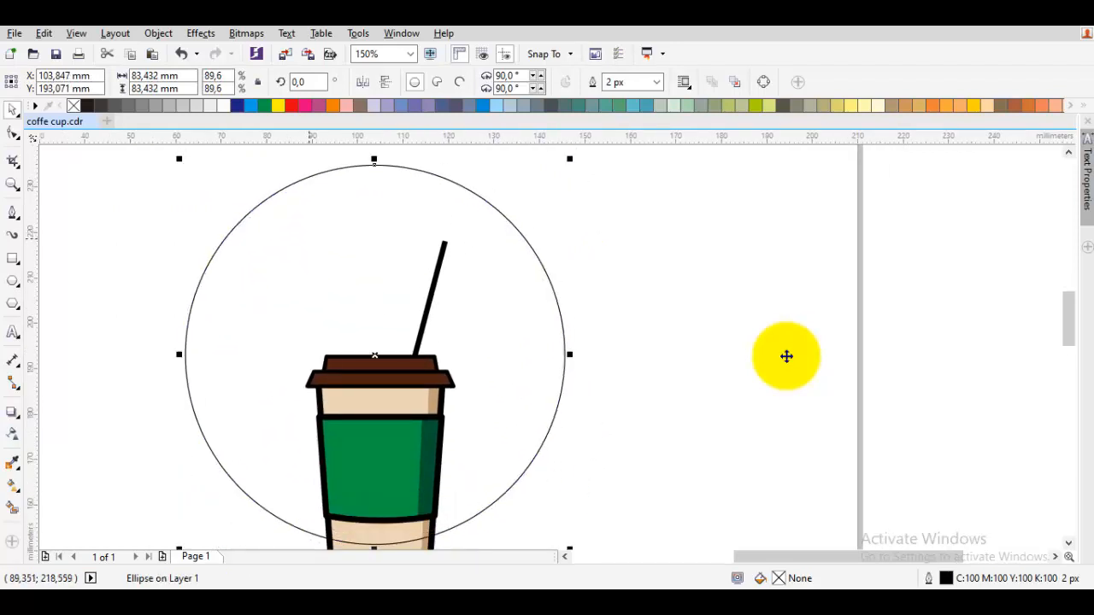
- Send the large circle to the back of the page, behind the cup and straw
{"action": "right_click", "coordinate": [309, 239]}
{"action": "mouse_move", "coordinate": [351, 412]}
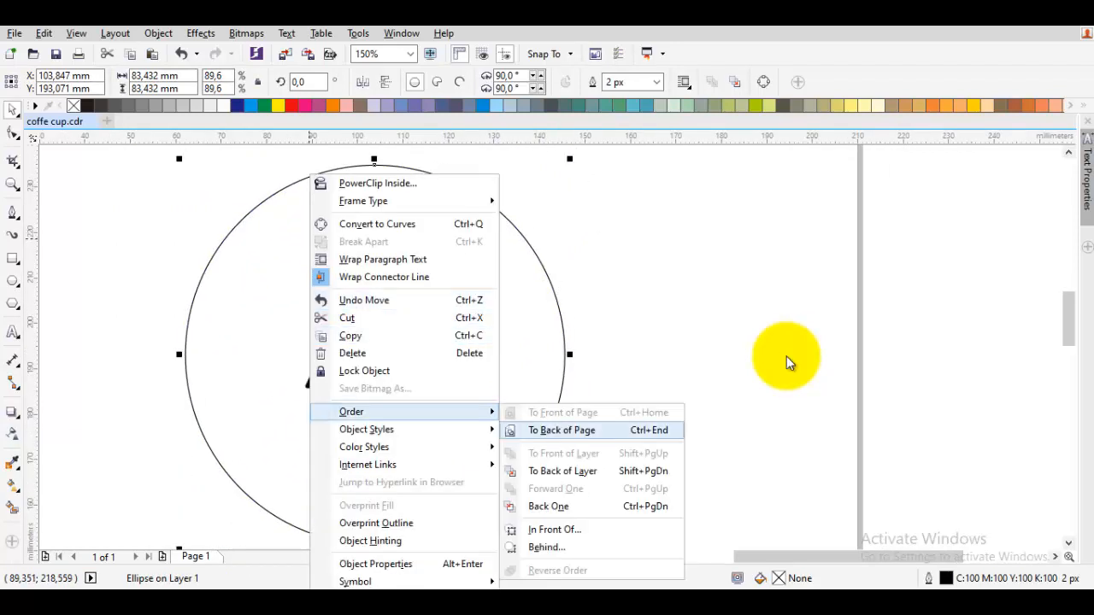
{"action": "left_click", "coordinate": [562, 430]}
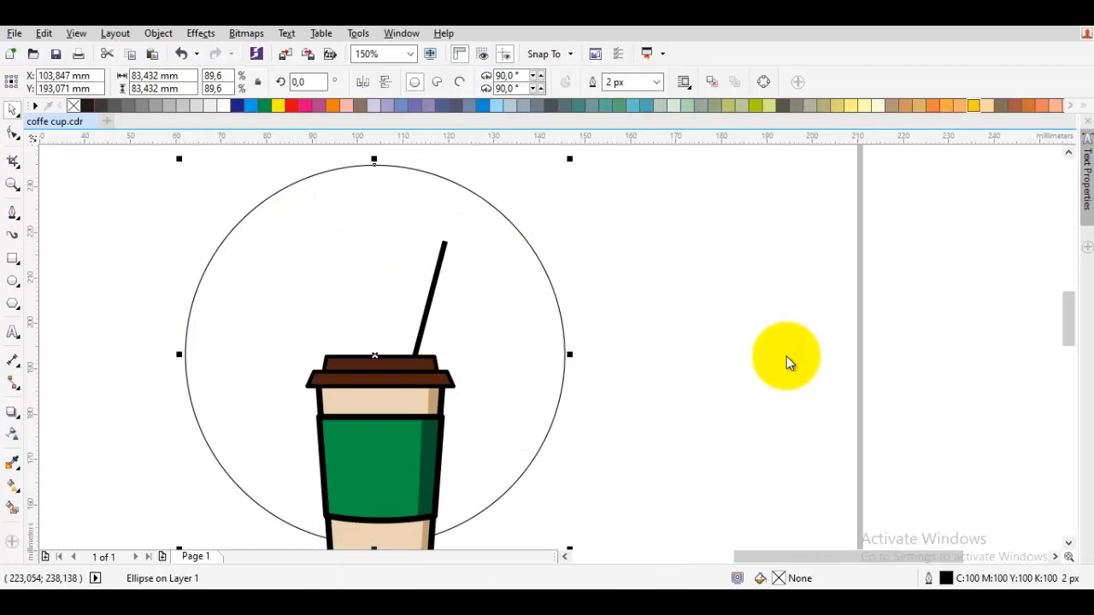
- Fill the large circle with orange (C:0 M:35 Y:82 K:0) and remove its outline
{"action": "left_click", "coordinate": [974, 106]}
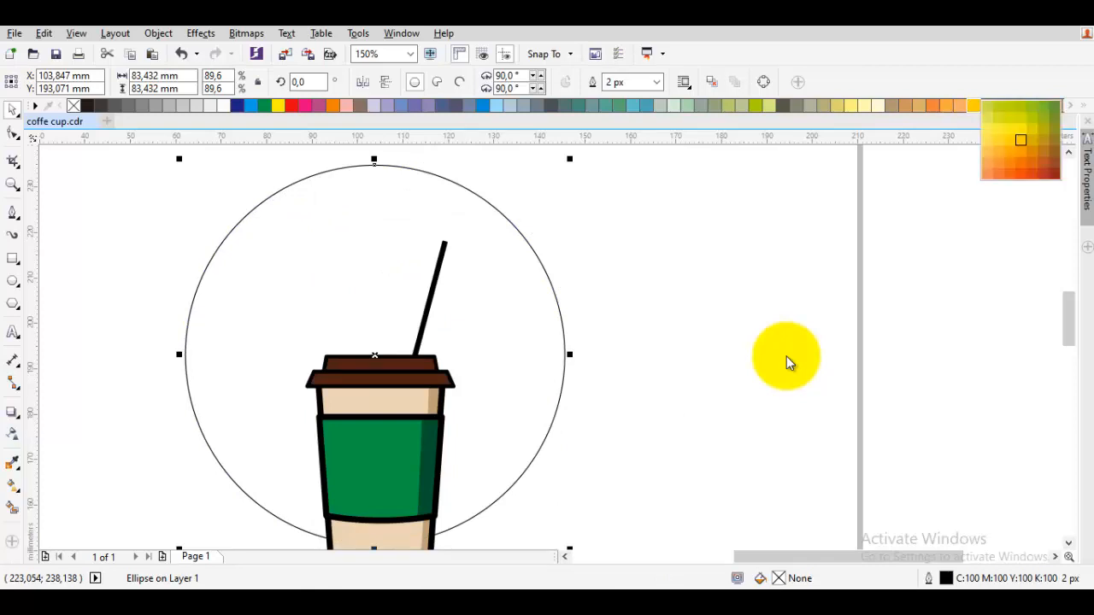
{"action": "left_click", "coordinate": [998, 151]}
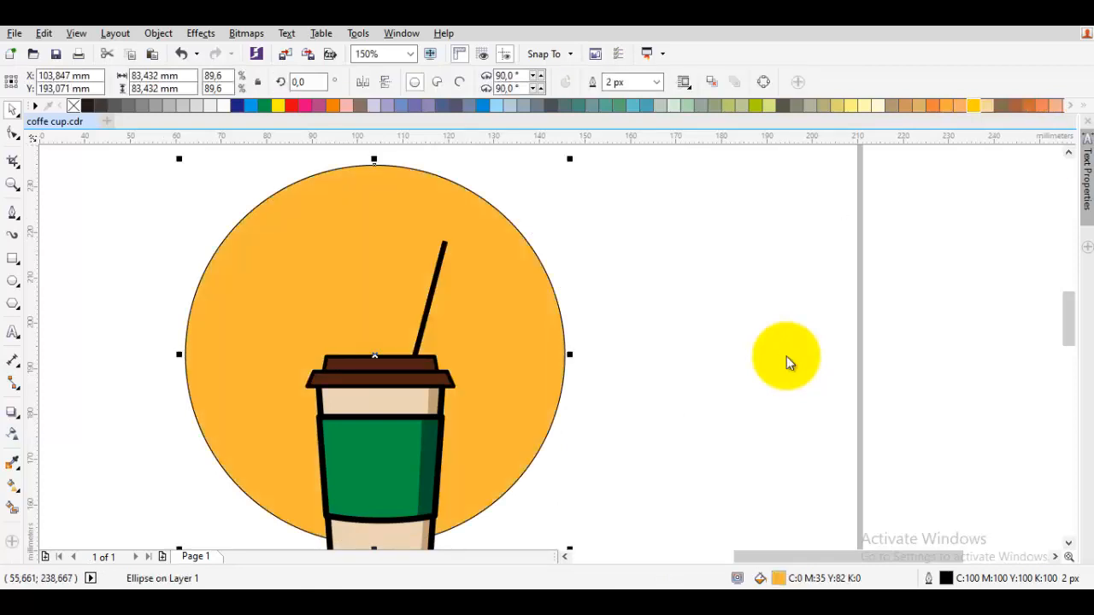
{"action": "right_click", "coordinate": [74, 106]}
- Shrink the orange circle to about 72.8 mm across and shift it slightly down and left behind the cup
{"action": "scroll", "coordinate": [640, 306], "scroll_direction": "down", "scroll_amount": 1}
{"action": "left_click", "coordinate": [646, 288]}
{"action": "left_click_drag", "start_coordinate": [638, 306], "coordinate": [583, 288]}
{"action": "left_click_drag", "start_coordinate": [786, 357], "coordinate": [788, 362]}
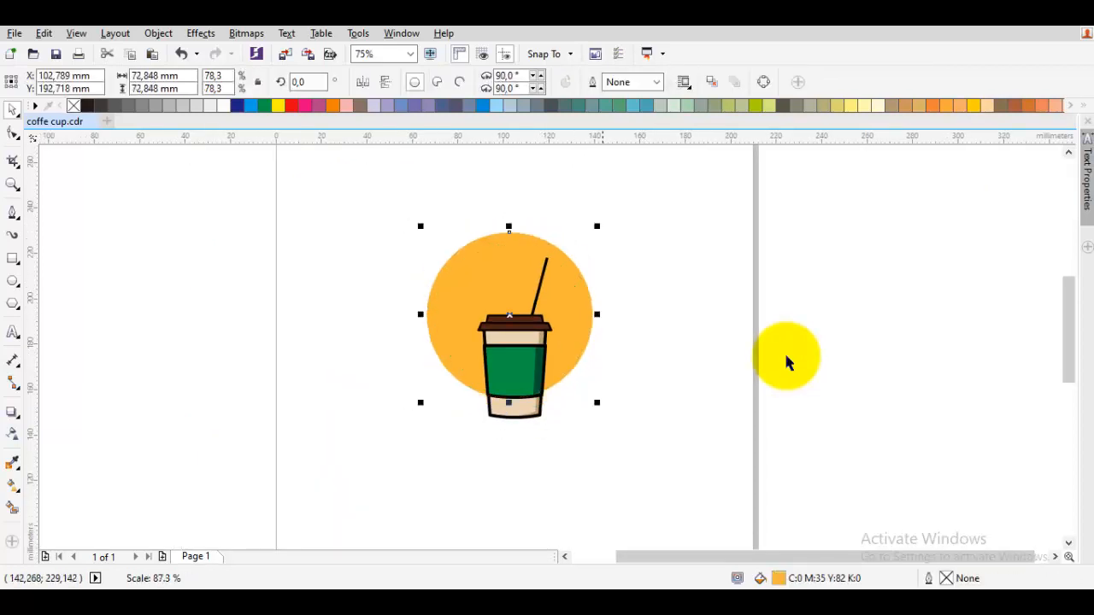
{"action": "left_click_drag", "start_coordinate": [583, 295], "coordinate": [582, 301]}
{"action": "left_click", "coordinate": [597, 305]}
{"action": "scroll", "coordinate": [559, 291], "scroll_direction": "up", "scroll_amount": 1}
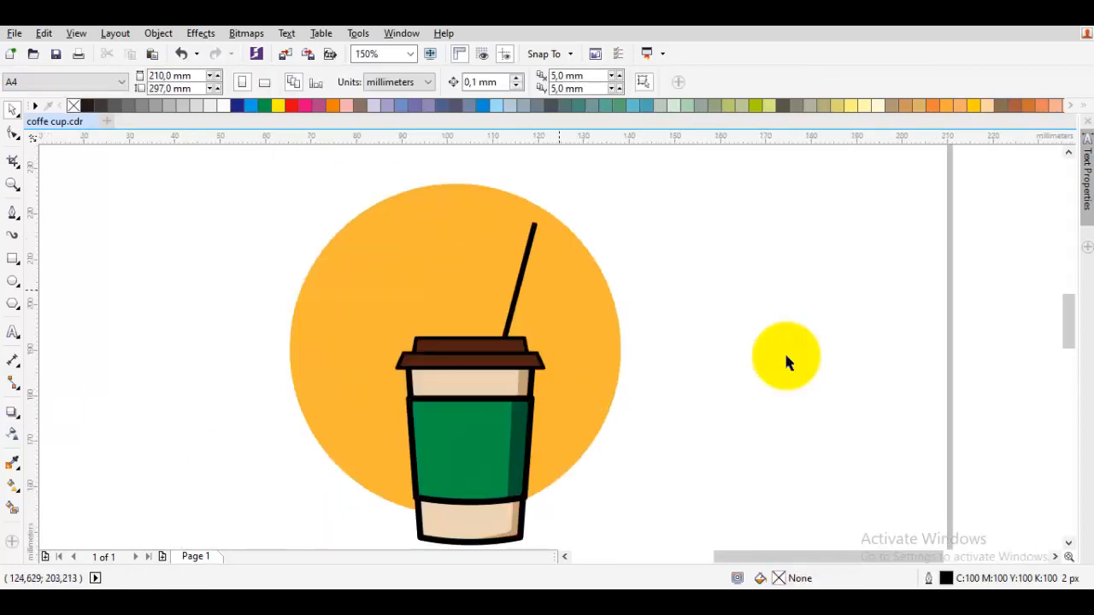
- Create three small scaled-down copies of the orange circle, in different sizes, just outside its upper-right edge
{"action": "left_click", "coordinate": [519, 503]}
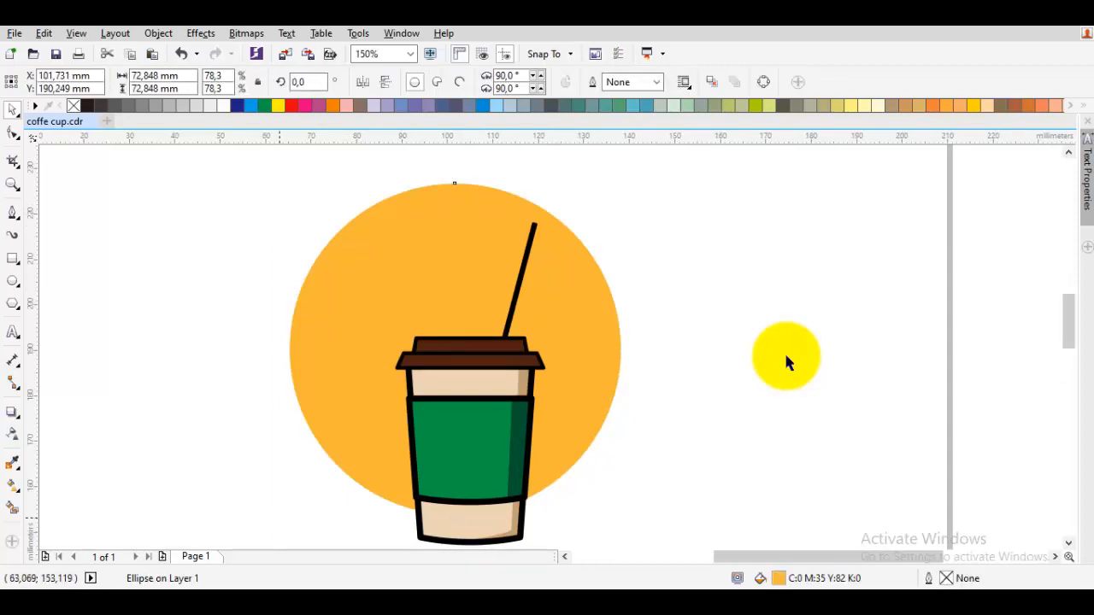
{"action": "left_click", "coordinate": [288, 452]}
{"action": "left_click", "coordinate": [365, 483]}
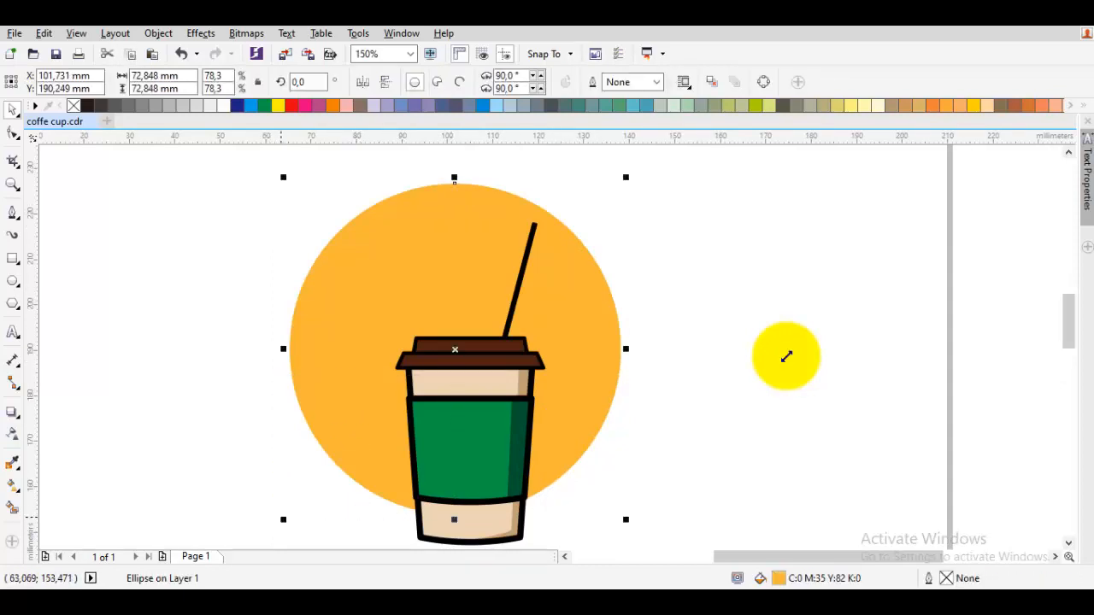
{"action": "left_click_drag", "start_coordinate": [283, 518], "coordinate": [576, 238]}
{"action": "right_click", "coordinate": [604, 216]}
{"action": "scroll", "coordinate": [604, 215], "scroll_direction": "up", "scroll_amount": 1}
{"action": "right_click", "coordinate": [587, 190]}
{"action": "left_click_drag", "start_coordinate": [587, 182], "coordinate": [489, 257]}
{"action": "scroll", "coordinate": [496, 226], "scroll_direction": "up", "scroll_amount": 1}
{"action": "left_click", "coordinate": [718, 252]}
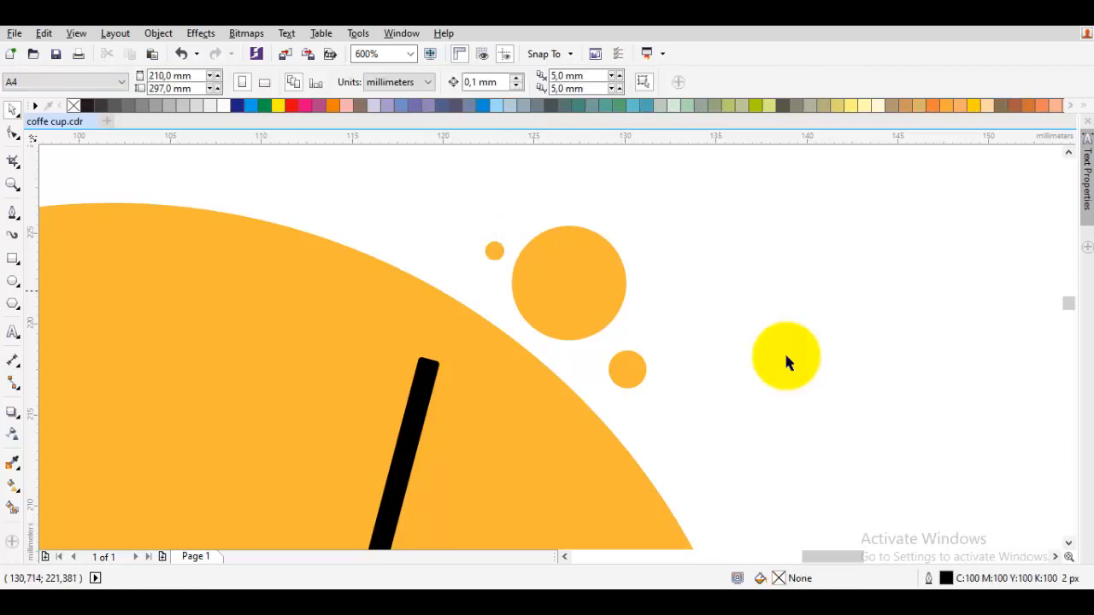
- Nudge the largest and middle of the three small orange circles to refine their spacing
{"action": "left_click_drag", "start_coordinate": [591, 297], "coordinate": [596, 289]}
{"action": "mouse_move", "coordinate": [627, 382]}
{"action": "left_mouse_down"}
{"action": "mouse_move", "coordinate": [599, 367]}
{"action": "mouse_move", "coordinate": [610, 371]}
{"action": "left_mouse_up"}
{"action": "left_click", "coordinate": [786, 364]}
{"action": "scroll", "coordinate": [809, 395], "scroll_direction": "down", "scroll_amount": 2}
{"action": "scroll", "coordinate": [810, 395], "scroll_direction": "down", "scroll_amount": 4}
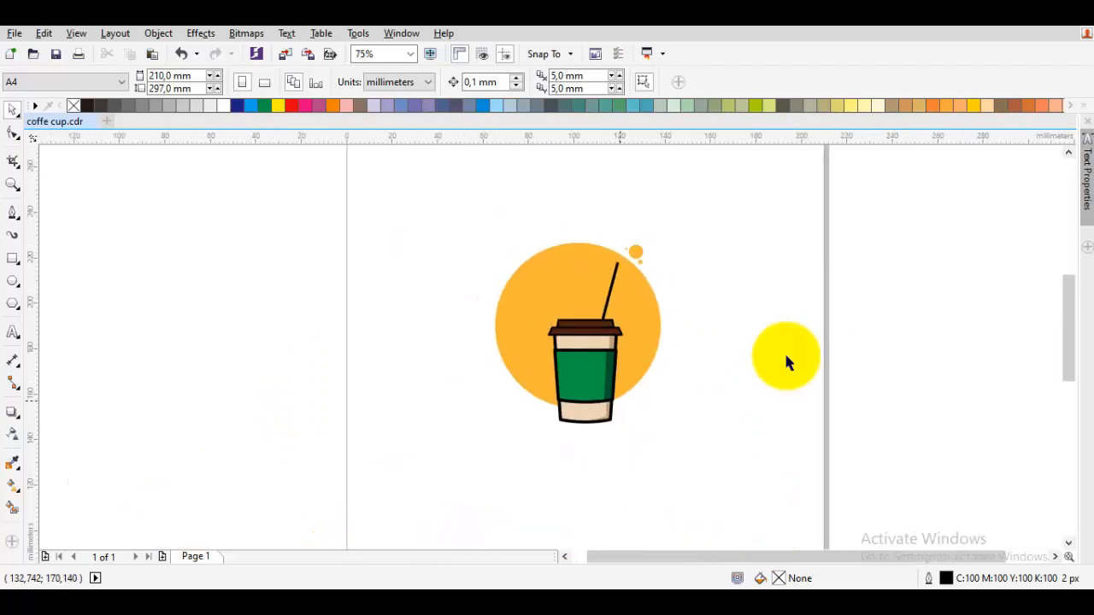
- Duplicate the three small circles inside the large circle's upper-left area, rotate the copies 180° and fill them white
{"action": "scroll", "coordinate": [620, 402], "scroll_direction": "up", "scroll_amount": 2}
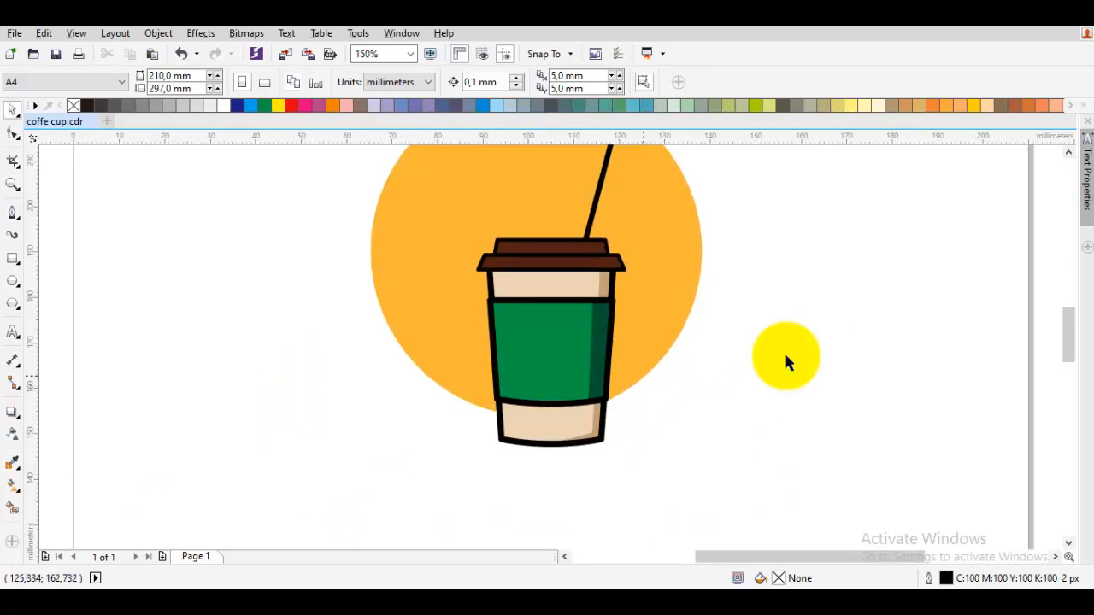
{"action": "left_click_drag", "start_coordinate": [645, 374], "coordinate": [656, 374]}
{"action": "left_click", "coordinate": [737, 389]}
{"action": "left_click_drag", "start_coordinate": [724, 335], "coordinate": [694, 515]}
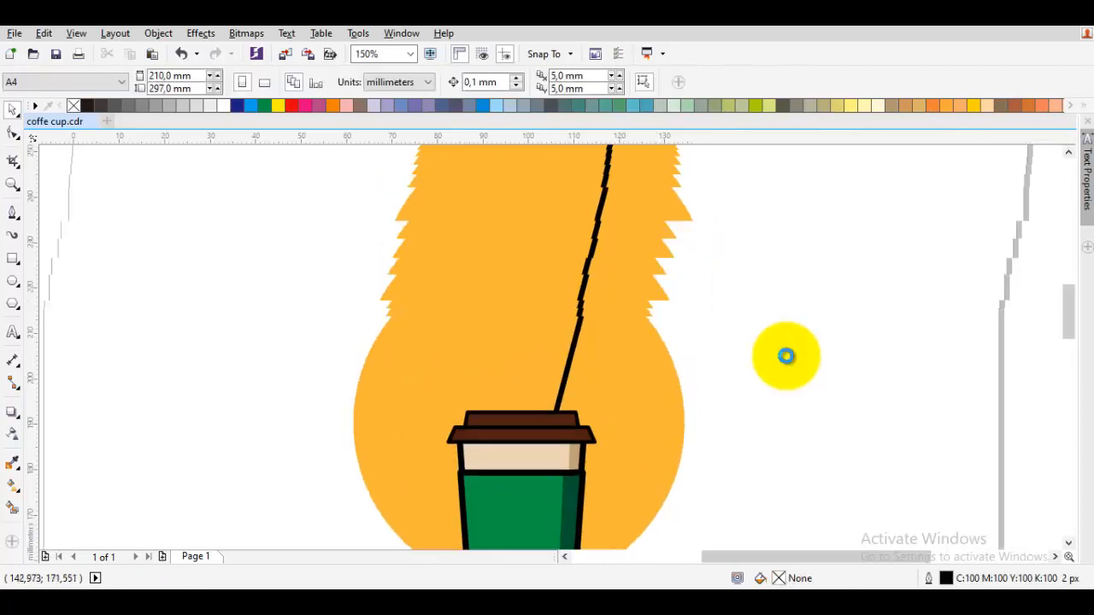
{"action": "left_click_drag", "start_coordinate": [622, 282], "coordinate": [634, 264]}
{"action": "left_click_drag", "start_coordinate": [634, 264], "coordinate": [397, 280]}
{"action": "left_click", "coordinate": [333, 298]}
{"action": "scroll", "coordinate": [333, 302], "scroll_direction": "down", "scroll_amount": 1}
- Duplicate the tiniest white circle and place the copy just below the original, inside the orange circle
{"action": "scroll", "coordinate": [411, 265], "scroll_direction": "up", "scroll_amount": 1}
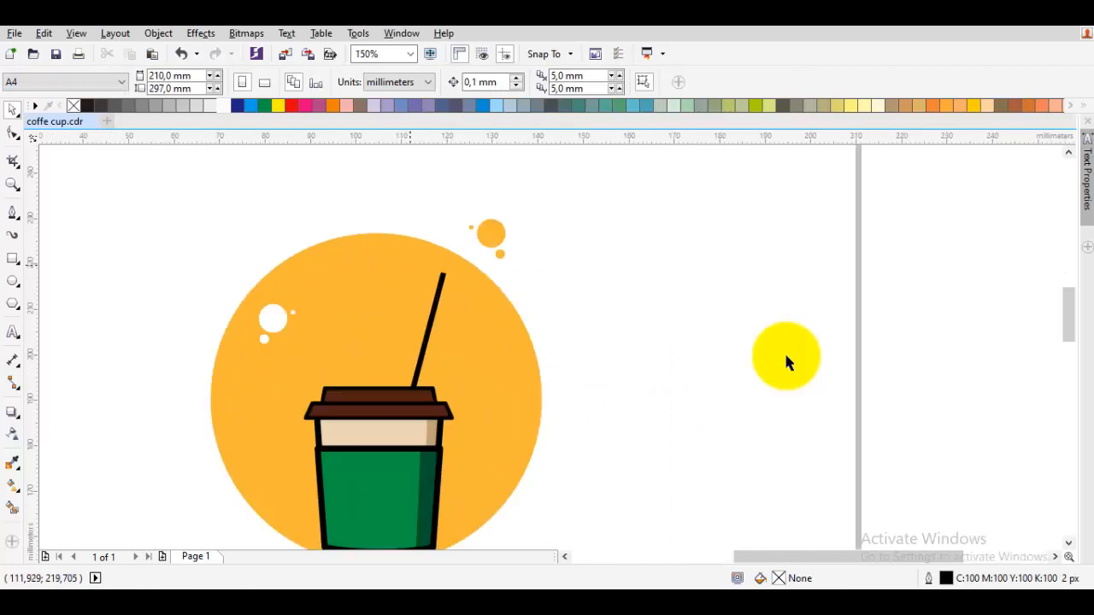
{"action": "scroll", "coordinate": [786, 359], "scroll_direction": "up", "scroll_amount": 1}
{"action": "key", "text": "Tab"}
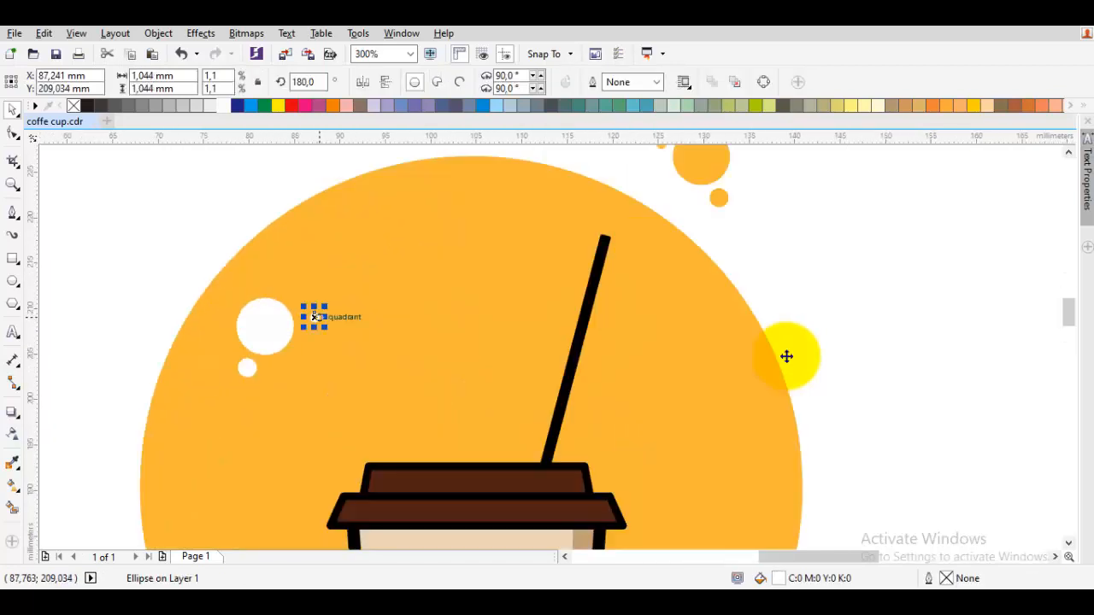
{"action": "left_click_drag", "start_coordinate": [319, 331], "coordinate": [319, 332]}
{"action": "right_click", "coordinate": [319, 333]}
- Delete the three small orange circles outside the large circle's upper-right edge
{"action": "scroll", "coordinate": [422, 351], "scroll_direction": "down", "scroll_amount": 1}
{"action": "left_click", "coordinate": [597, 265]}
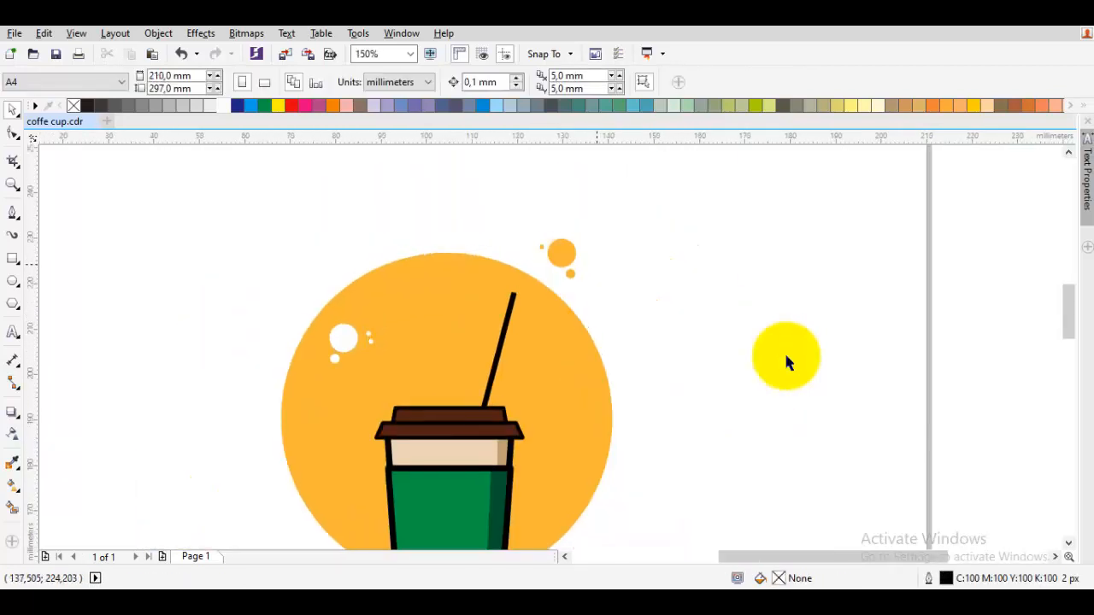
{"action": "key", "text": "Delete"}
- Nudge the upper of the two tiniest white circles slightly upward to widen the gap between them
{"action": "scroll", "coordinate": [664, 341], "scroll_direction": "down", "scroll_amount": 1}
{"action": "left_click_drag", "start_coordinate": [663, 341], "coordinate": [633, 290]}
{"action": "scroll", "coordinate": [535, 308], "scroll_direction": "up", "scroll_amount": 1}
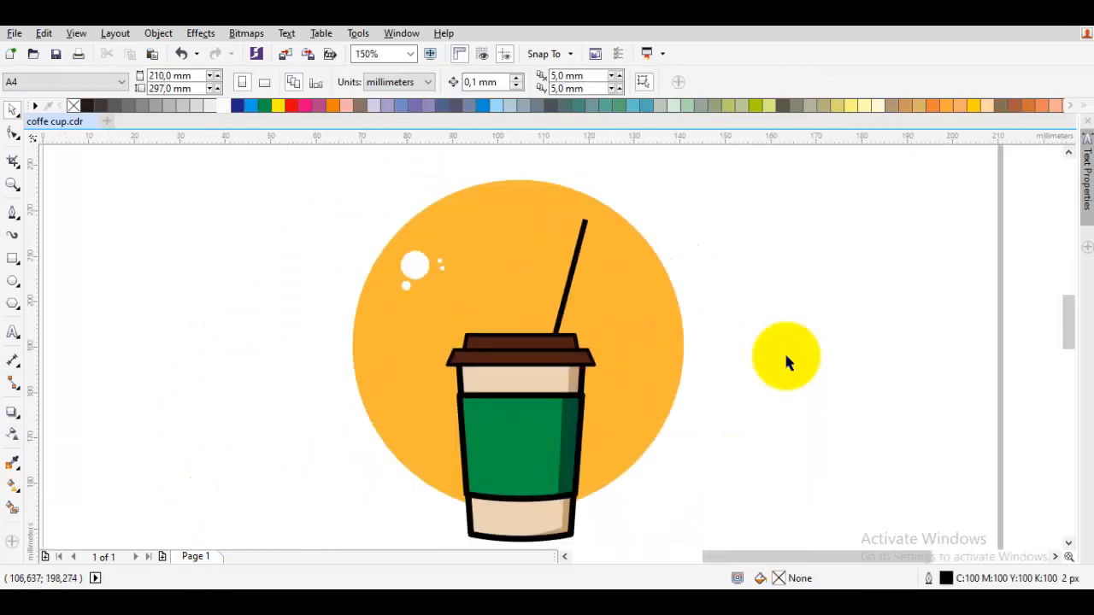
{"action": "scroll", "coordinate": [786, 355], "scroll_direction": "up", "scroll_amount": 1}
{"action": "key", "text": "Tab"}
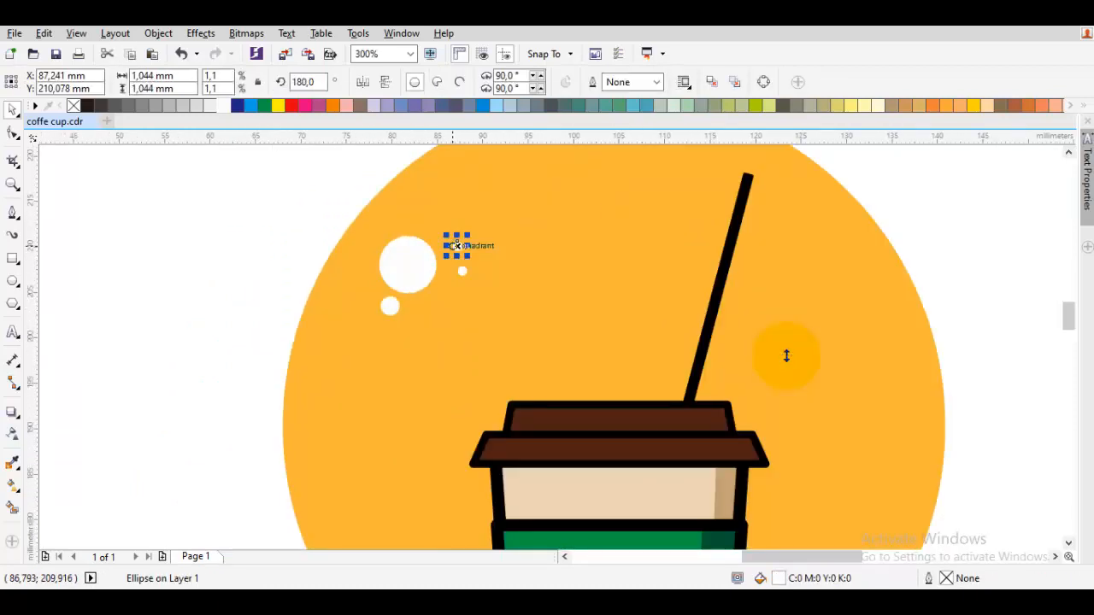
{"action": "key", "text": "Escape"}
{"action": "scroll", "coordinate": [787, 356], "scroll_direction": "down", "scroll_amount": 2}
{"action": "left_click_drag", "start_coordinate": [787, 356], "coordinate": [870, 427]}
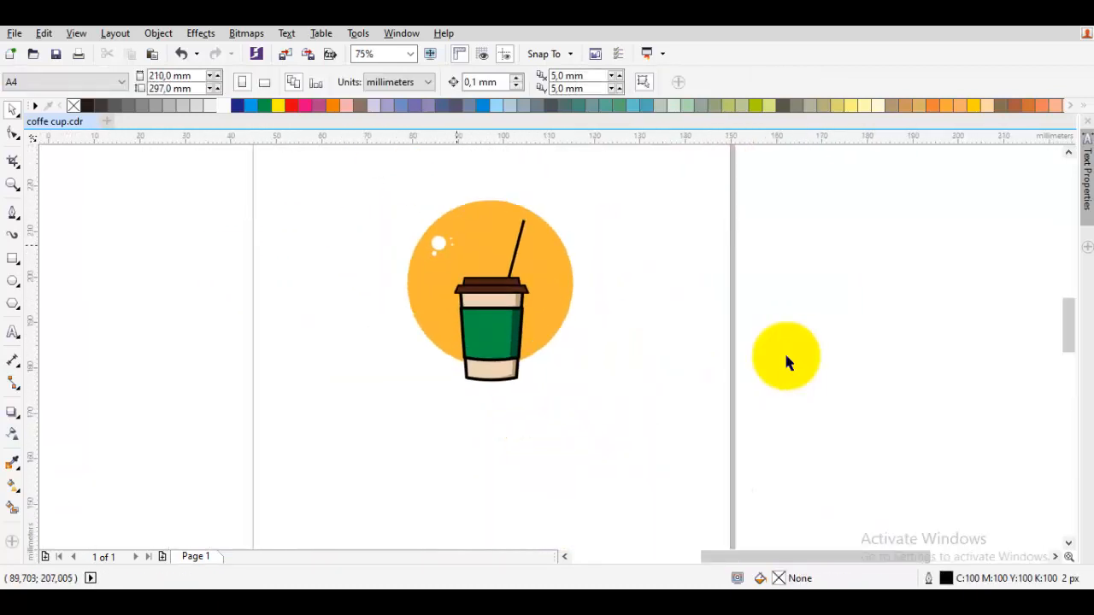
{"action": "scroll", "coordinate": [786, 356], "scroll_direction": "up", "scroll_amount": 2}
{"action": "left_click_drag", "start_coordinate": [394, 280], "coordinate": [390, 287]}
{"action": "key", "text": "Escape"}
- Select all the objects of the coffee cup illustration, including the orange circle, and group them
{"action": "scroll", "coordinate": [397, 291], "scroll_direction": "down", "scroll_amount": 2}
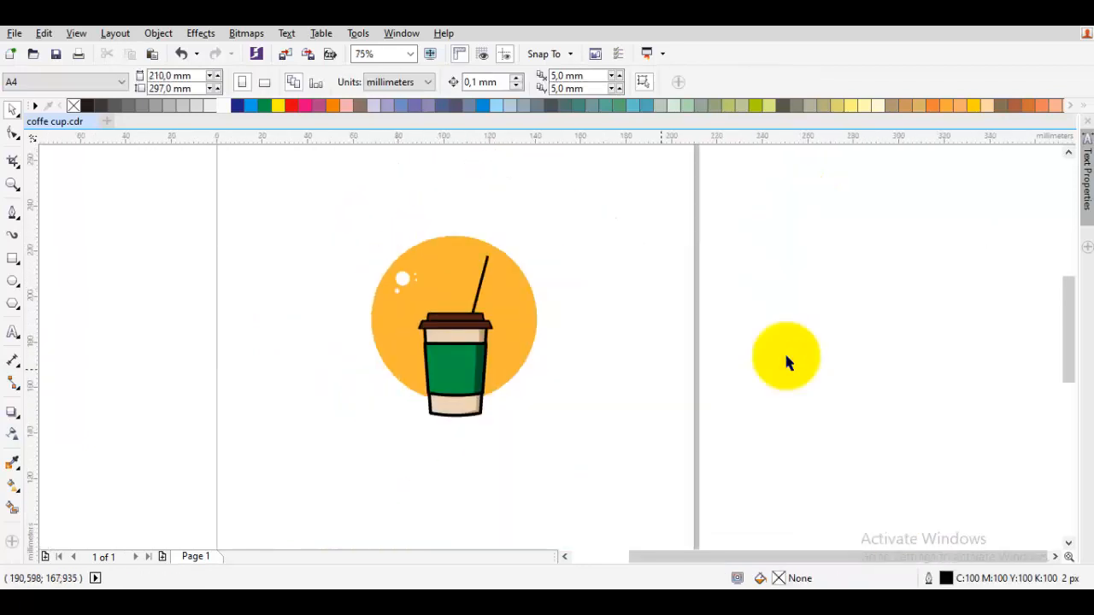
{"action": "left_click_drag", "start_coordinate": [551, 337], "coordinate": [580, 377]}
{"action": "mouse_move", "coordinate": [594, 452]}
{"action": "left_mouse_down"}
{"action": "mouse_move", "coordinate": [642, 484]}
{"action": "mouse_move", "coordinate": [305, 205]}
{"action": "left_mouse_up"}
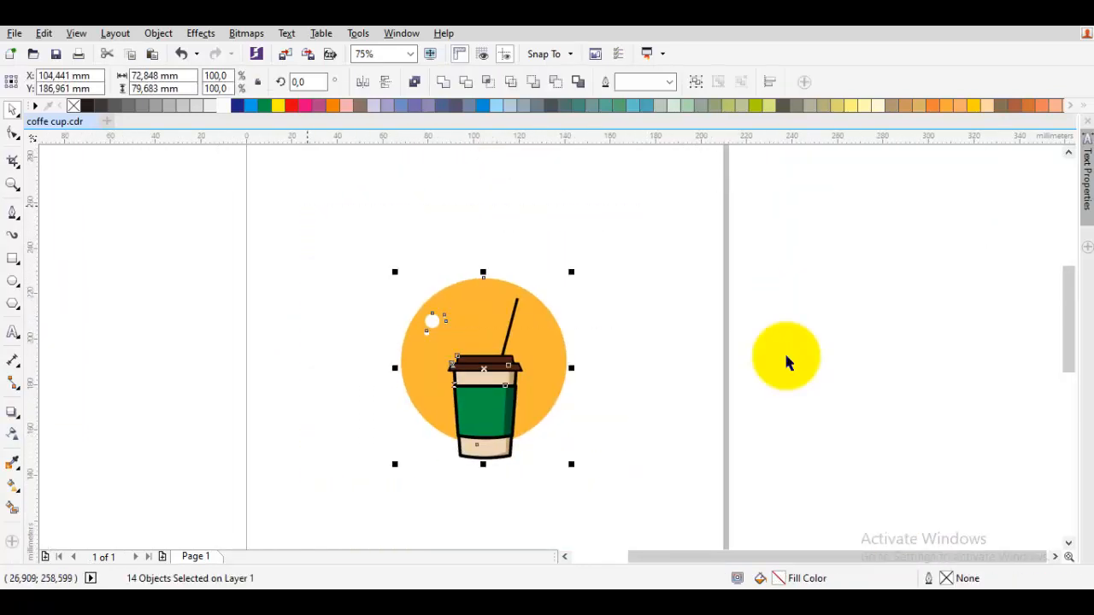
{"action": "right_click", "coordinate": [458, 295]}
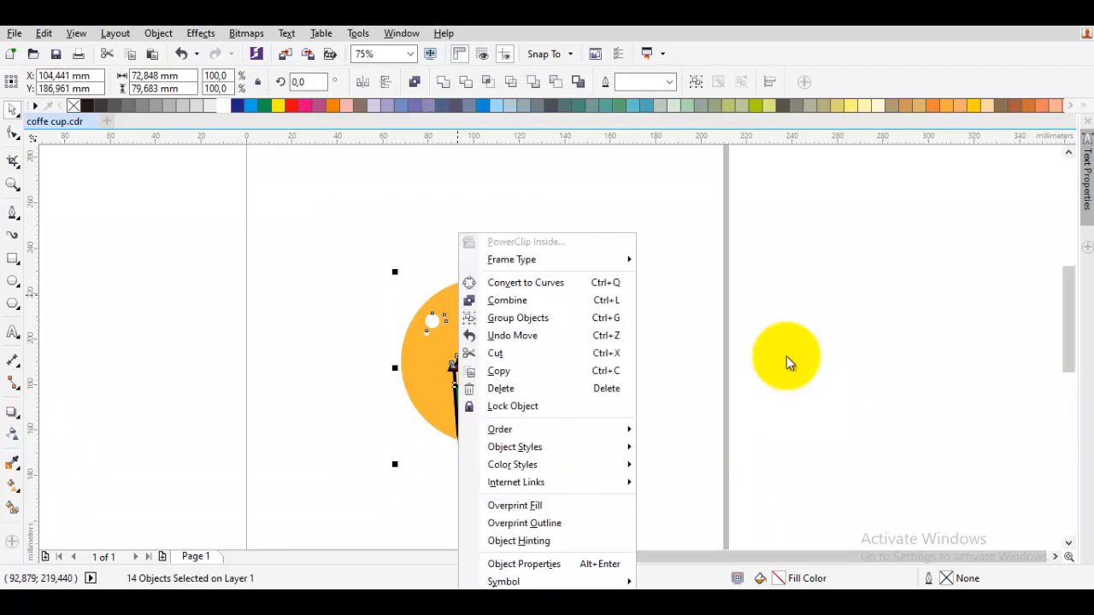
{"action": "left_click", "coordinate": [492, 317]}
{"action": "scroll", "coordinate": [487, 346], "scroll_direction": "up", "scroll_amount": 2}
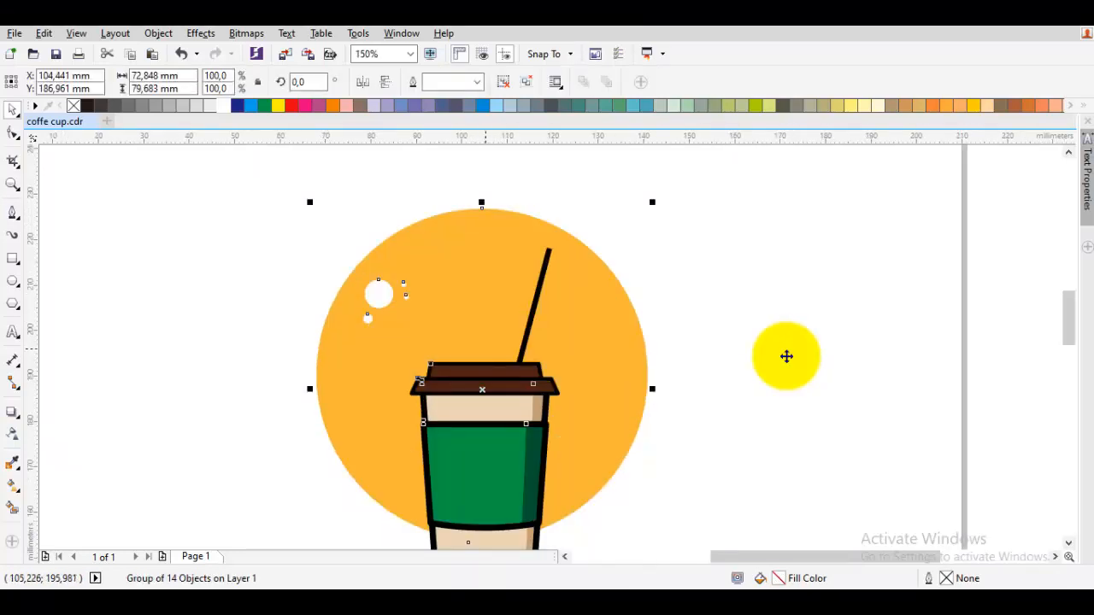
- Center the grouped coffee cup illustration on the page and deselect it
{"action": "key", "text": "p"}
{"action": "scroll", "coordinate": [786, 357], "scroll_direction": "down", "scroll_amount": 1}
{"action": "scroll", "coordinate": [787, 356], "scroll_direction": "up", "scroll_amount": 1}
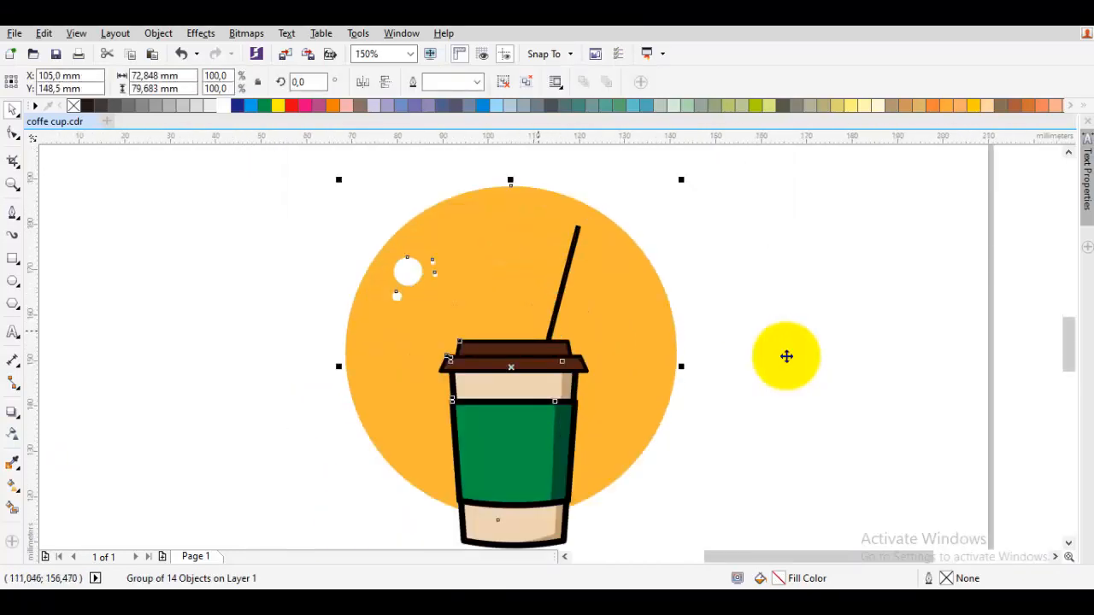
{"action": "left_click", "coordinate": [787, 363]}
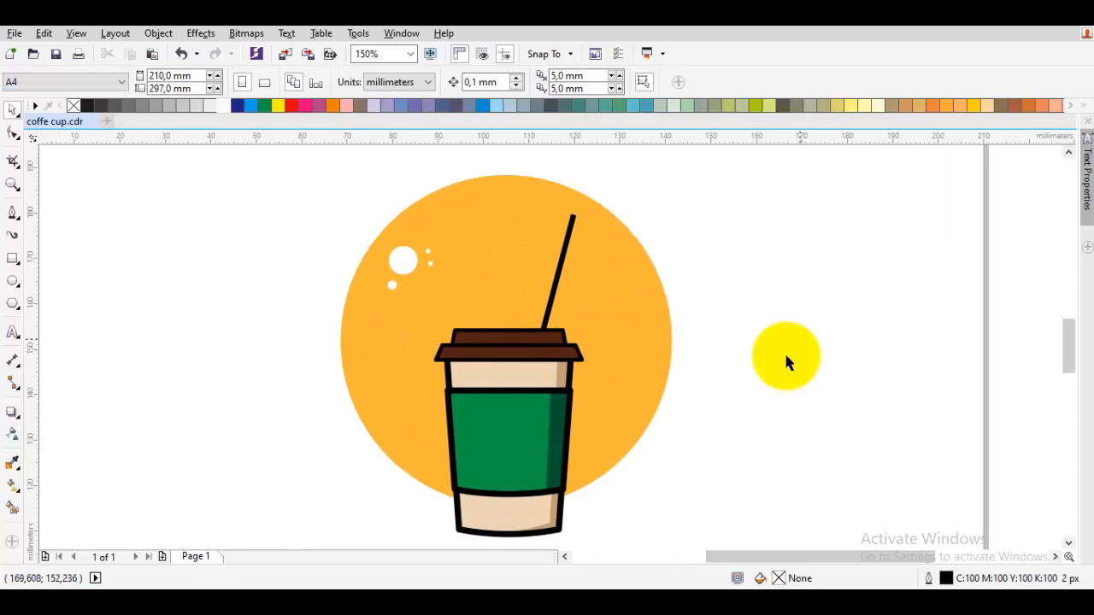